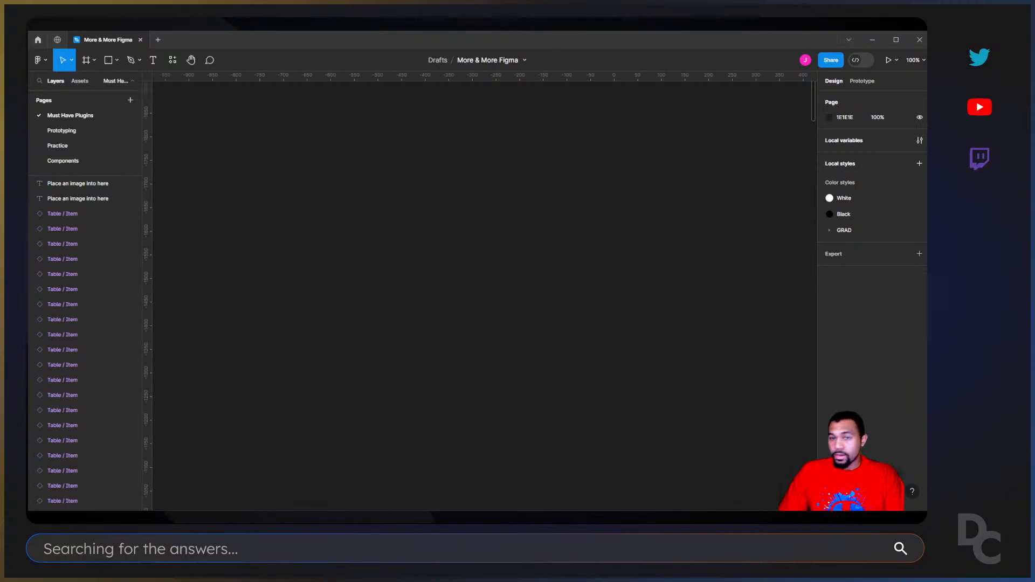
Maximize the window, show the prototype flows and bring the Material.io flow's frame and Section 1 into view
key(super+Up)
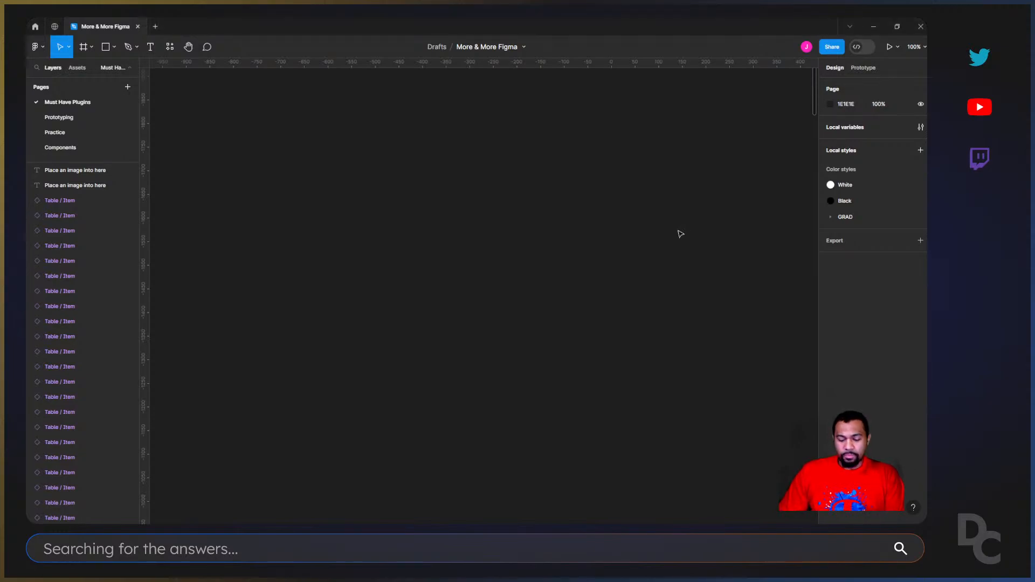
key(shift+e)
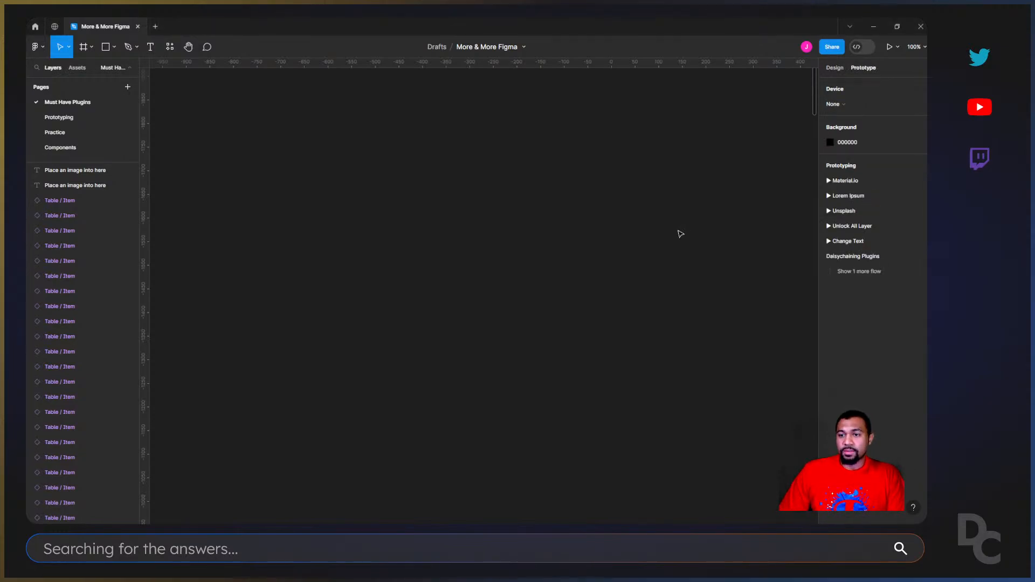
click(891, 181)
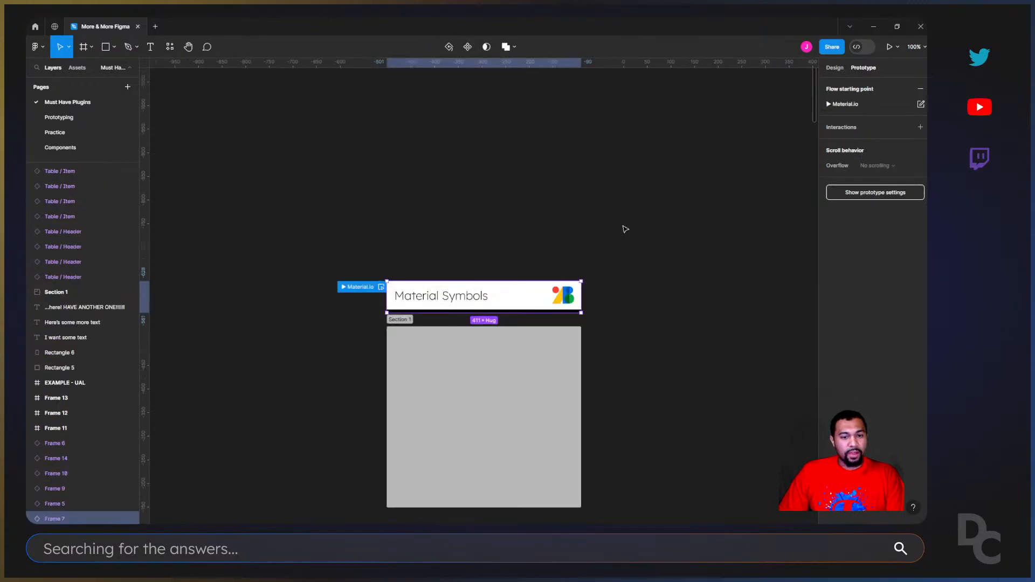
scroll(632, 233, down, 3)
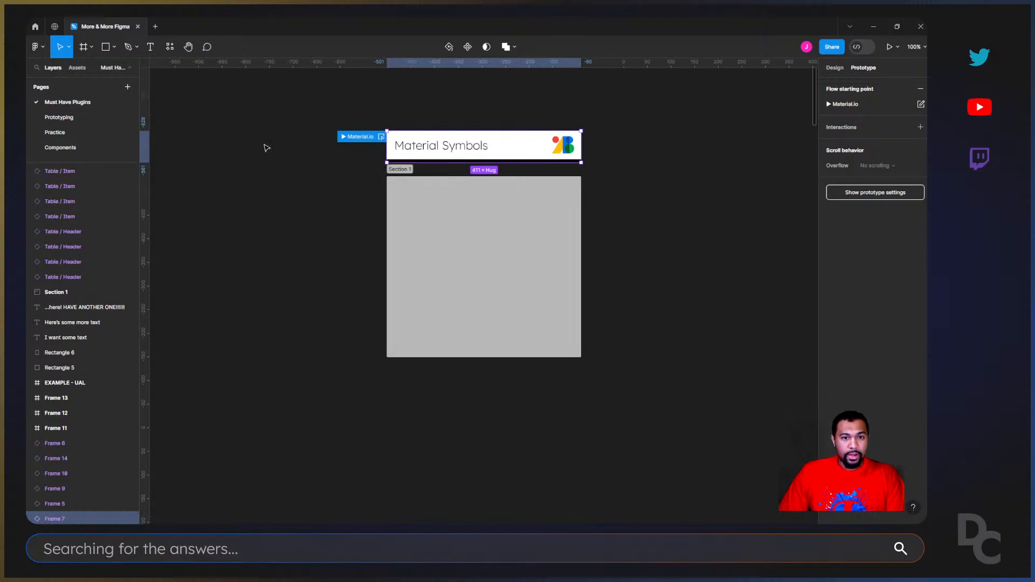
drag(323, 103, 643, 389)
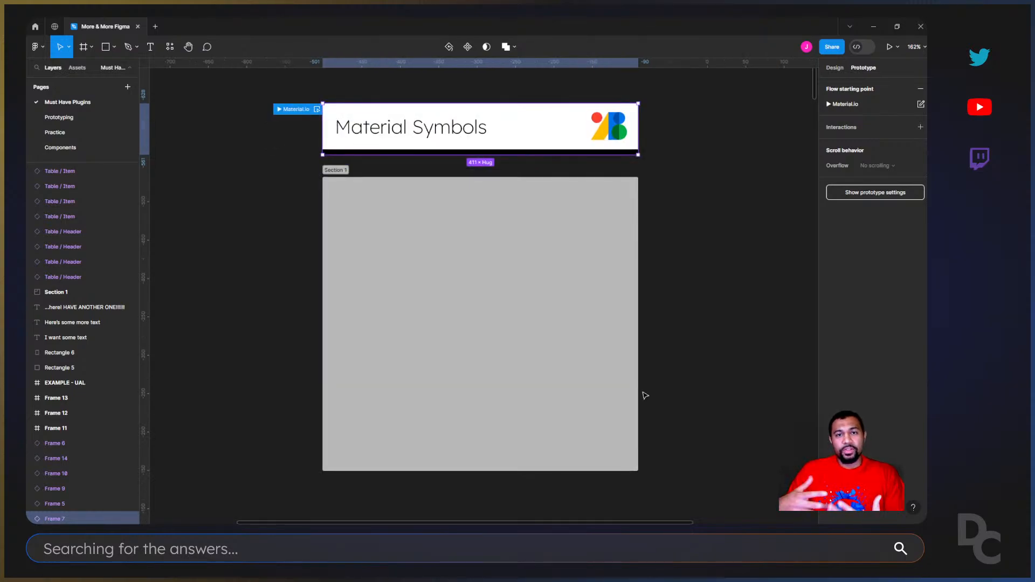
Run the saved Material Symbols plugin and move its window clear of Section 1
key(shift+i)
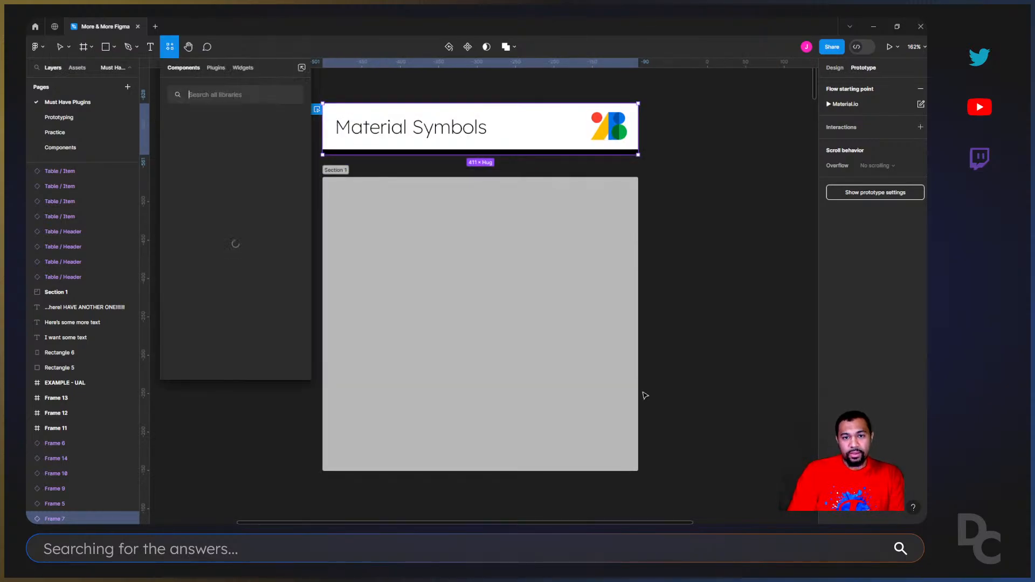
click(208, 68)
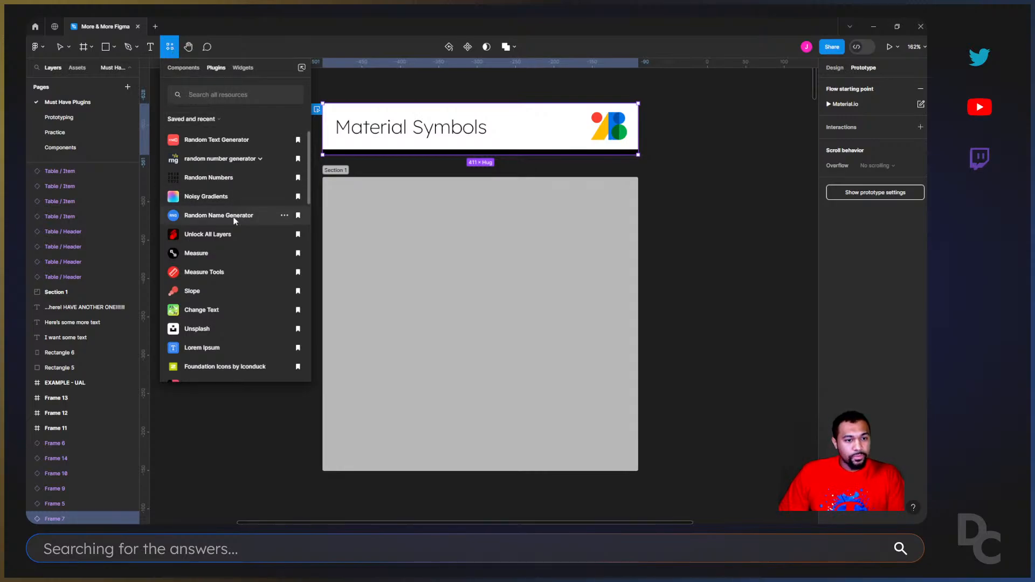
scroll(241, 157, down, 3)
scroll(241, 158, down, 1)
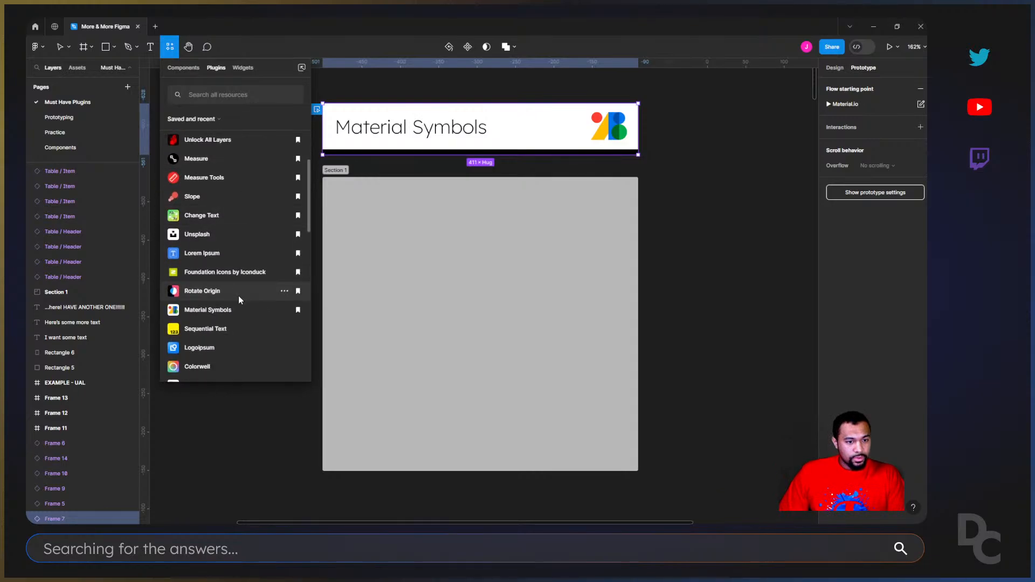
click(225, 309)
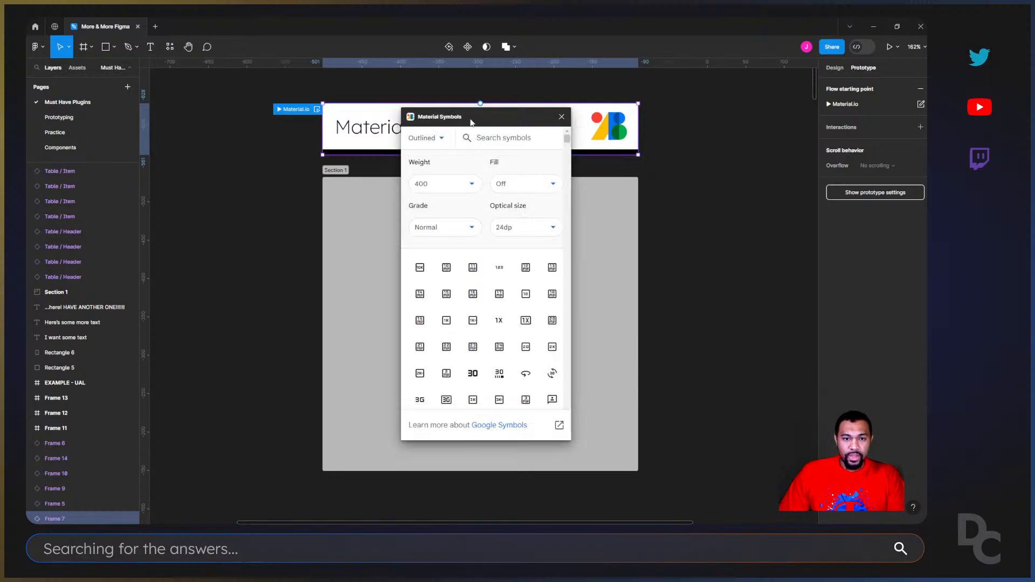
drag(477, 115, 209, 117)
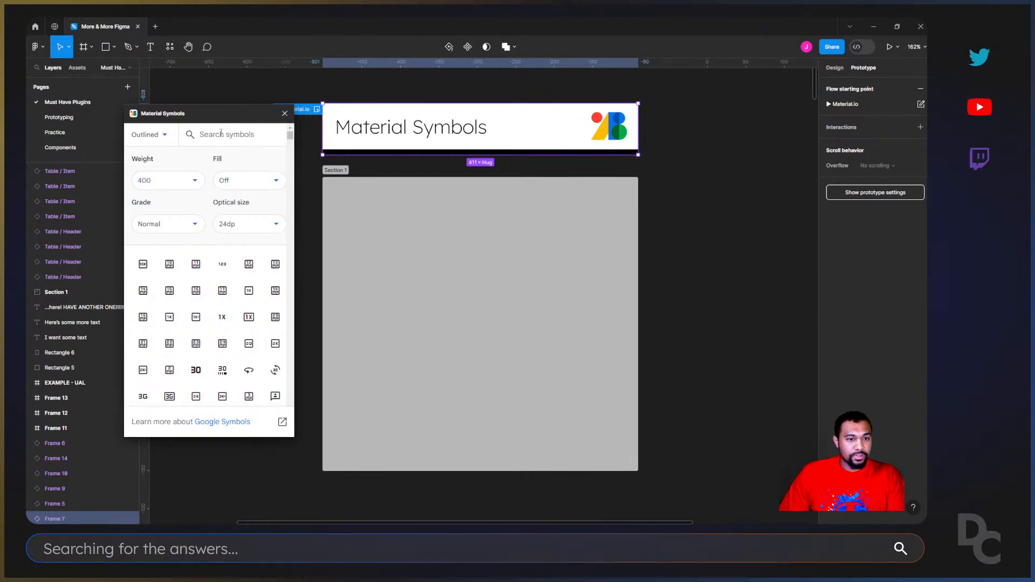
Try the Rounded and Sharp symbol styles and return the style to Outlined
click(151, 134)
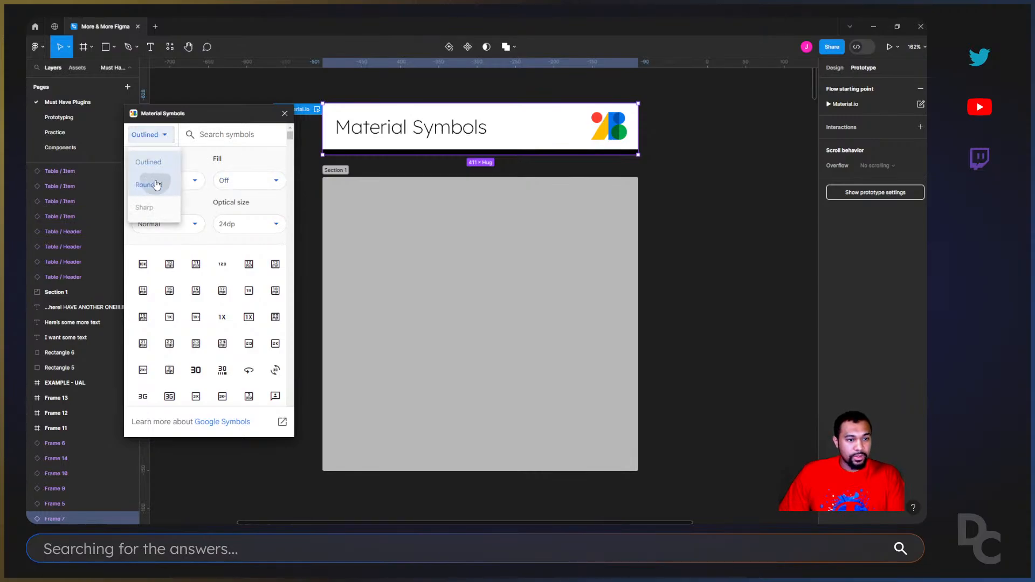
click(156, 185)
click(149, 135)
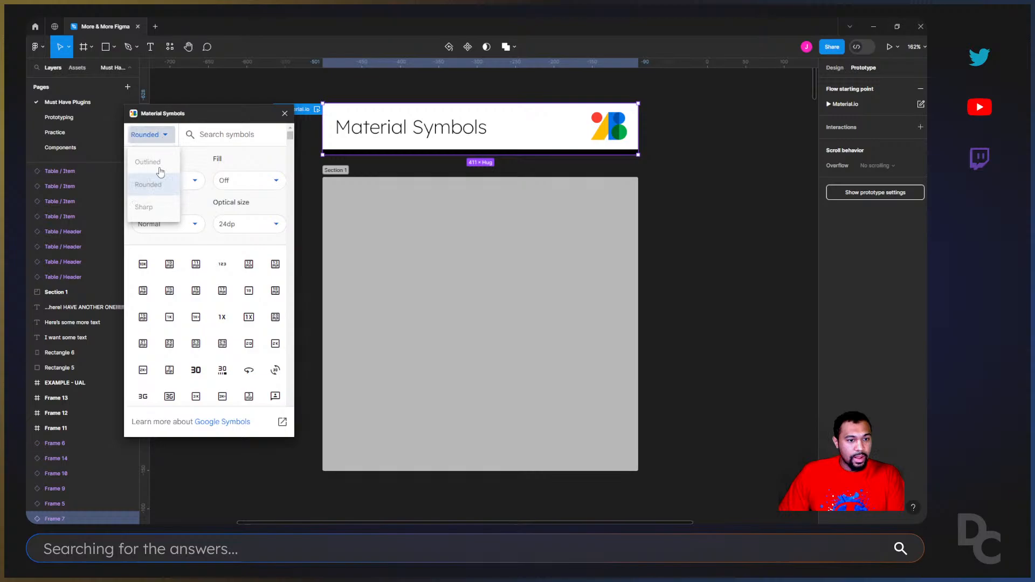
click(158, 209)
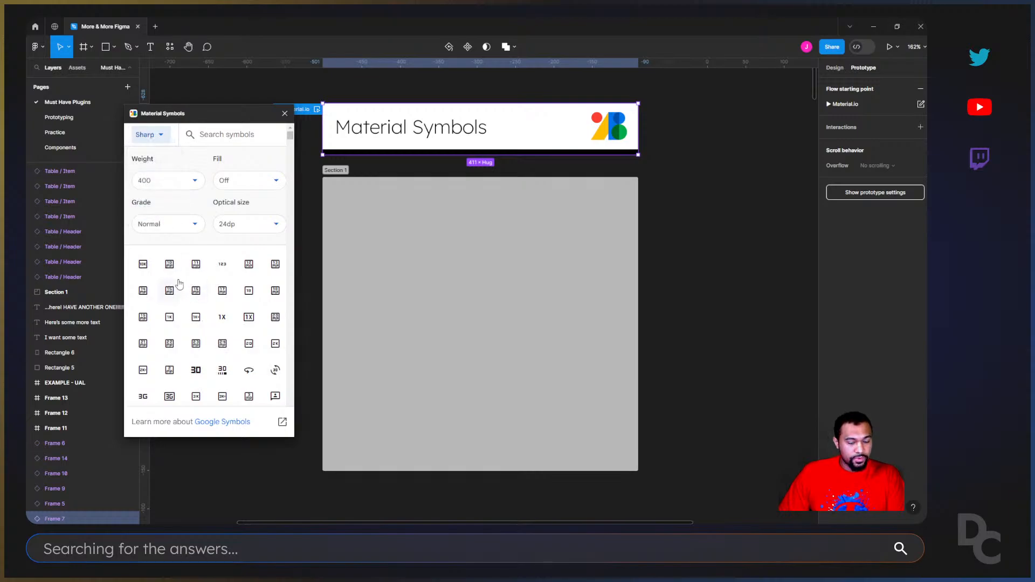
click(148, 135)
click(159, 185)
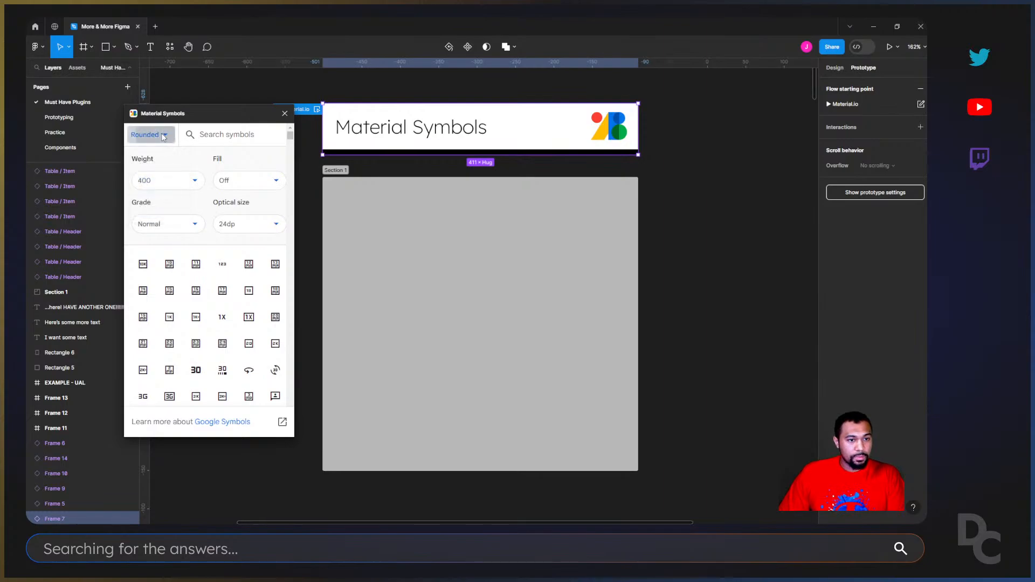
click(144, 134)
click(159, 168)
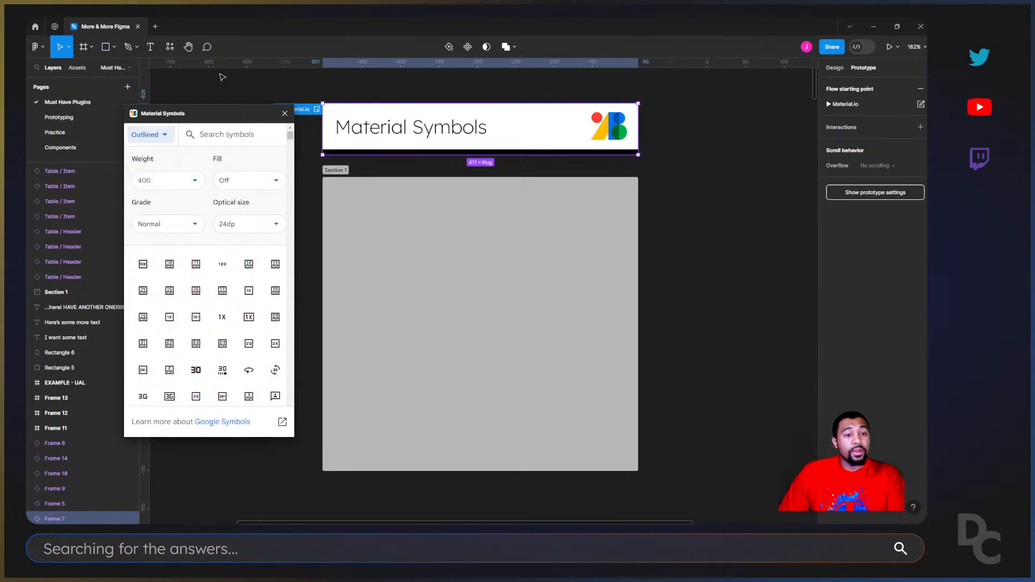
Search the symbols for "thumb" and place the thumb-up symbol near the upper-left corner of Section 1
click(228, 138)
text(t)
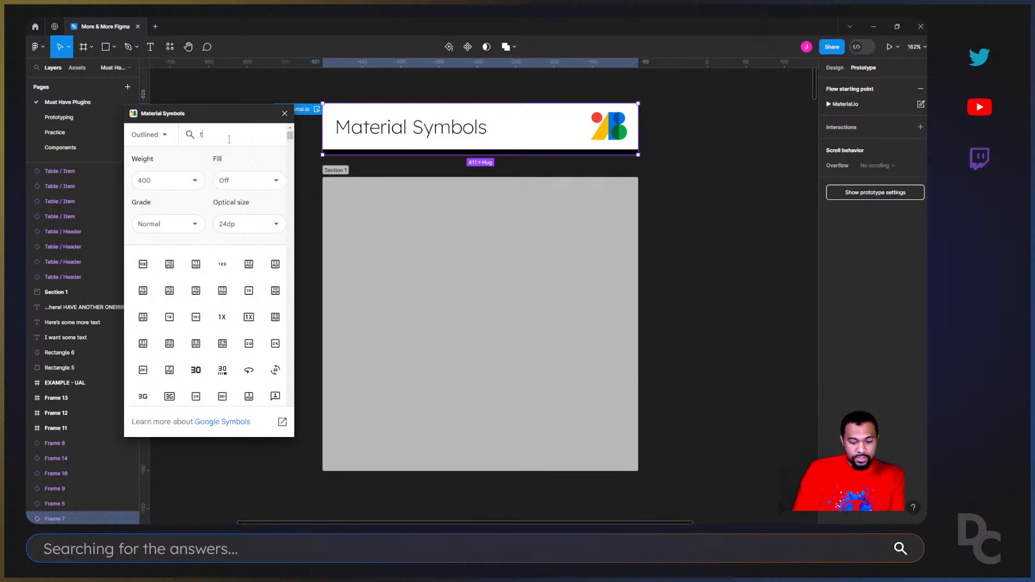
text(humbs)
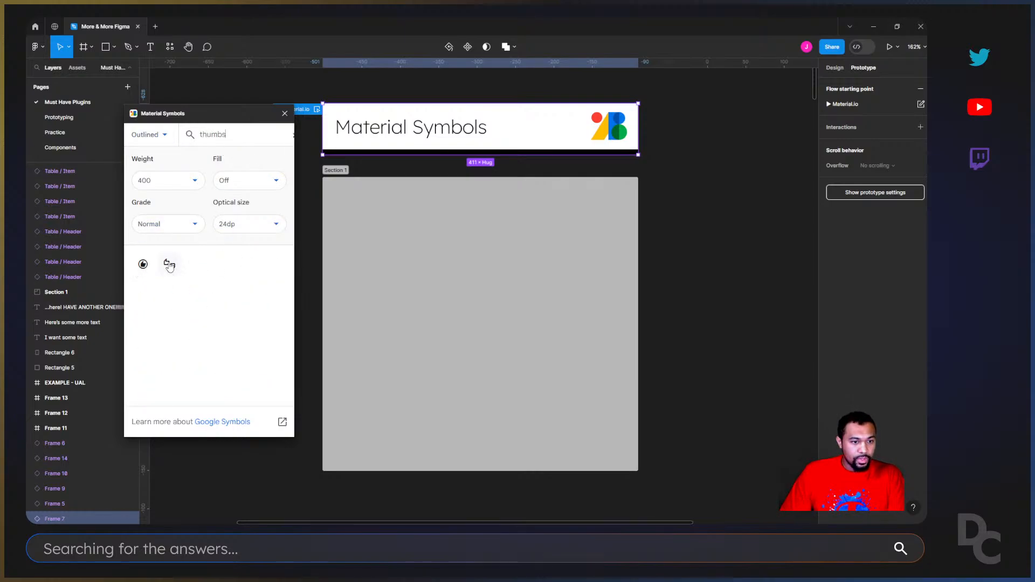
key(BackSpace)
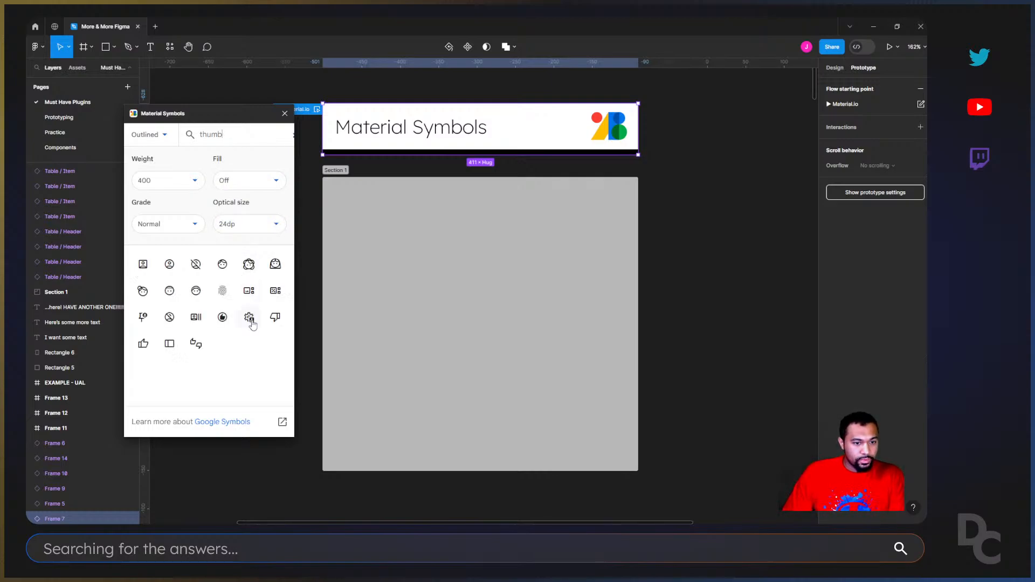
drag(143, 343, 378, 225)
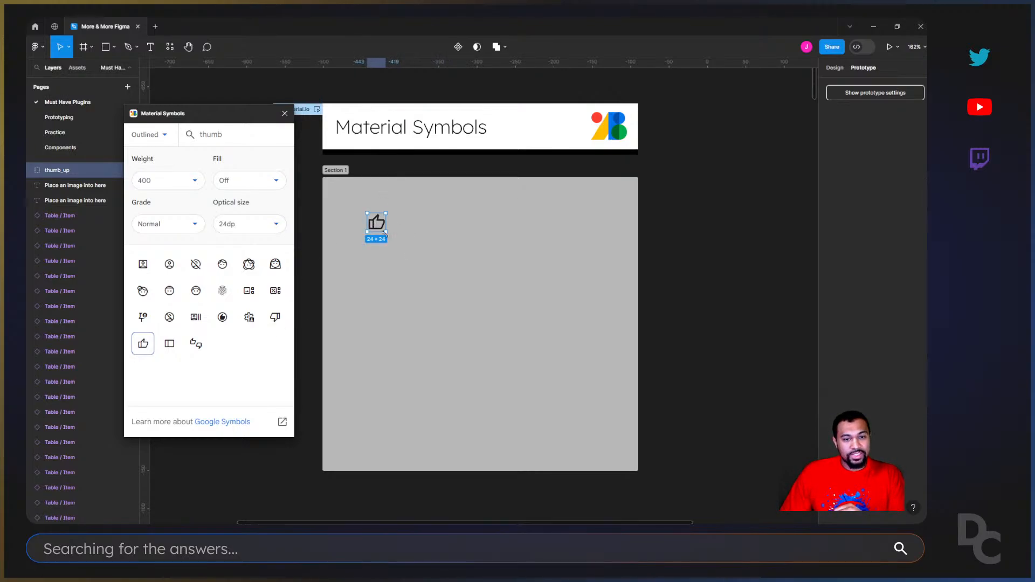
Swap the placed symbol to thumb-down, duplicate it to the right, and change the original back to thumb-up
click(276, 320)
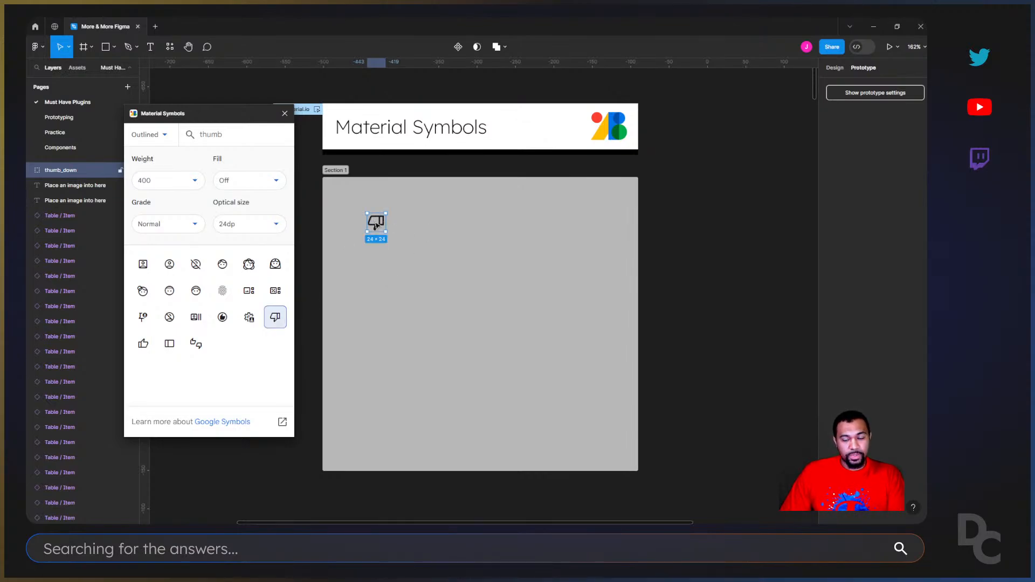
alt+drag(377, 227, 416, 226)
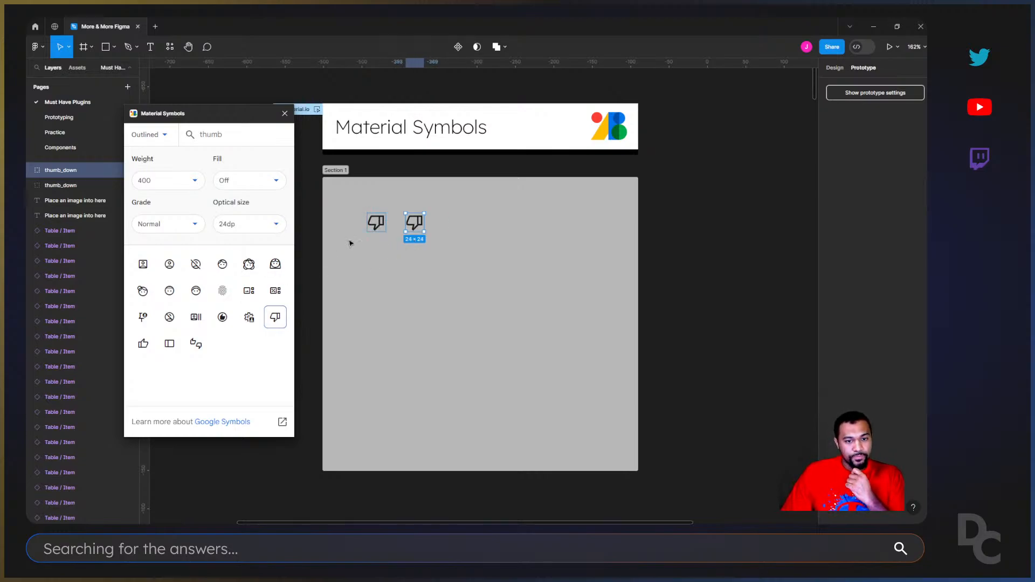
click(367, 228)
click(378, 225)
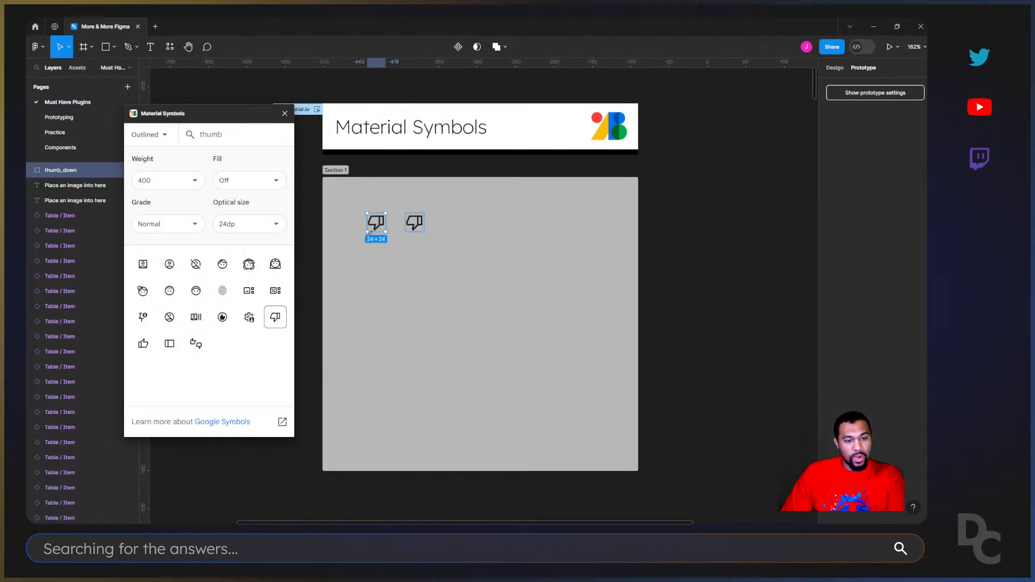
click(143, 344)
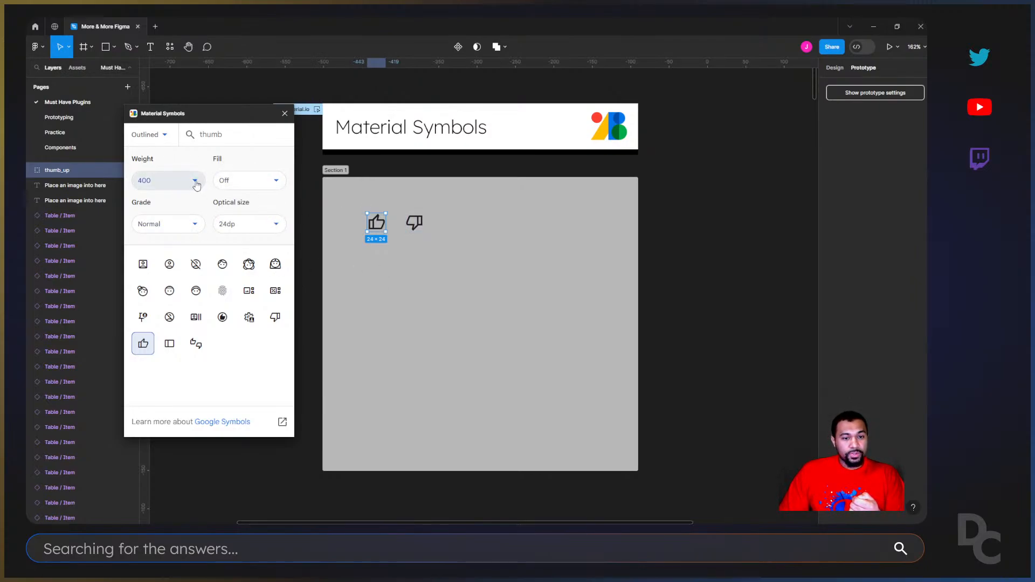
Try weights 100, 600 and 700 on the thumb-up symbol and return the weight to 400
click(317, 204)
drag(310, 190, 439, 261)
key(shift+2)
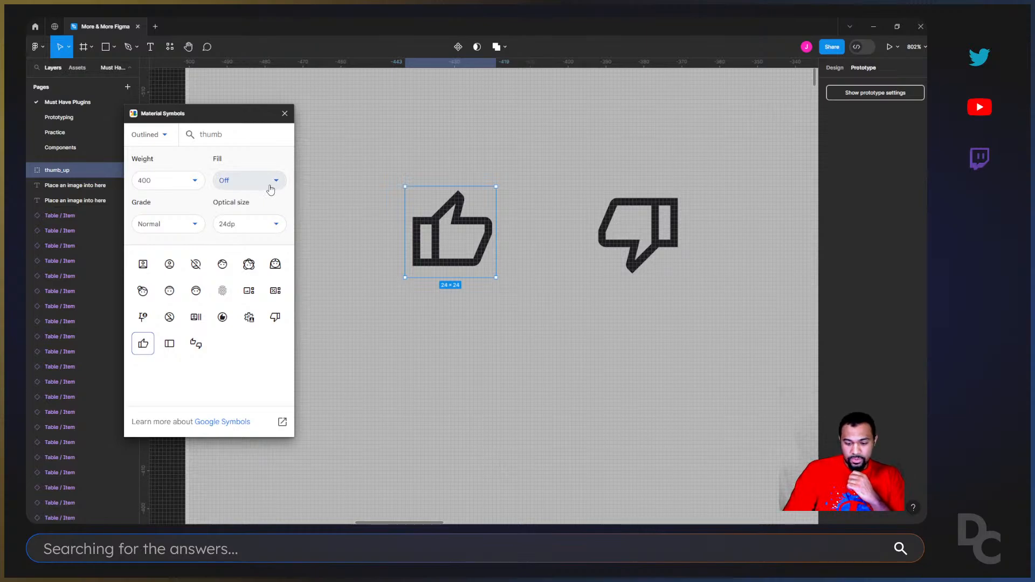
key(minus)
click(176, 186)
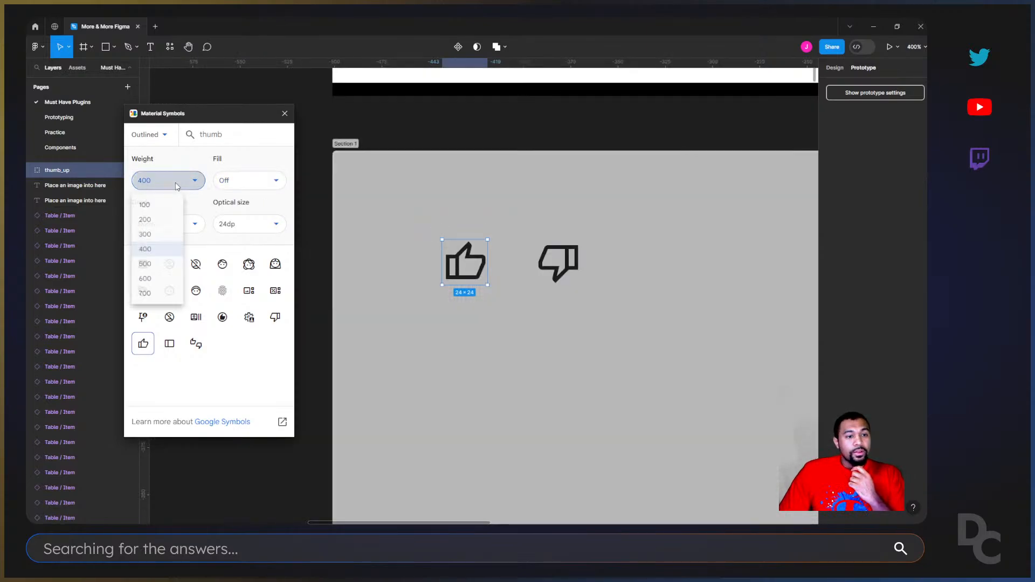
click(163, 210)
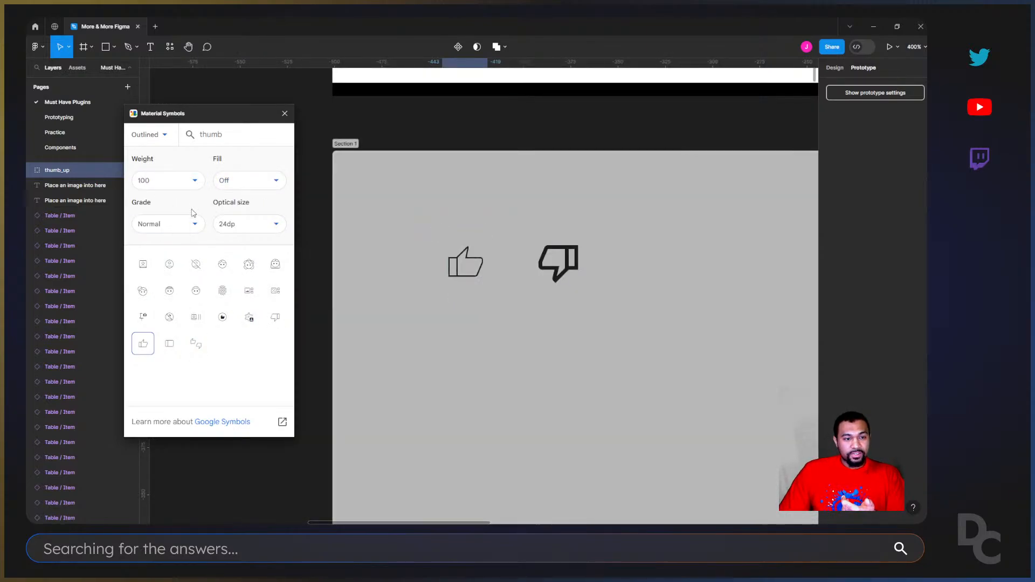
click(186, 182)
click(164, 282)
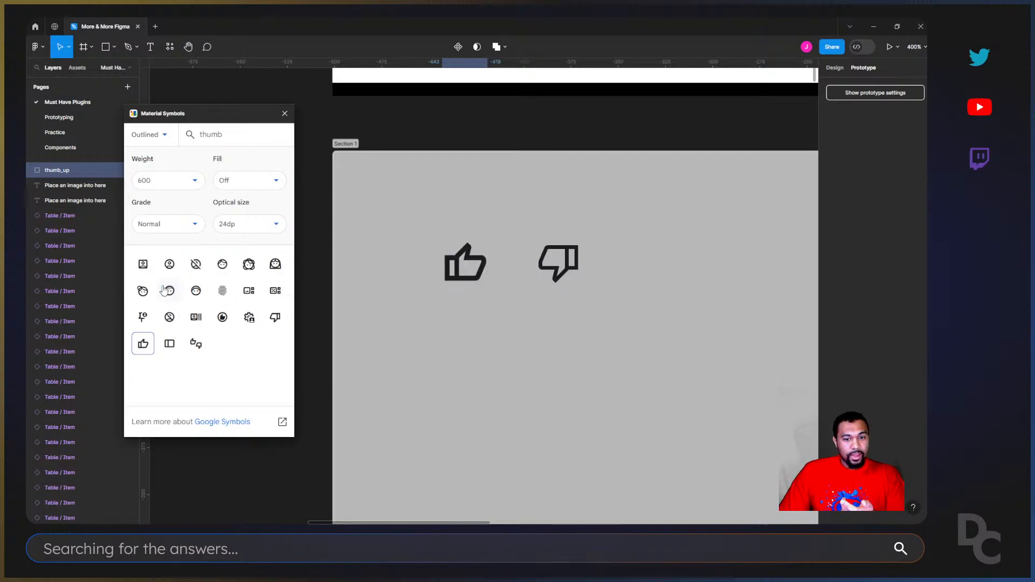
click(179, 185)
click(157, 299)
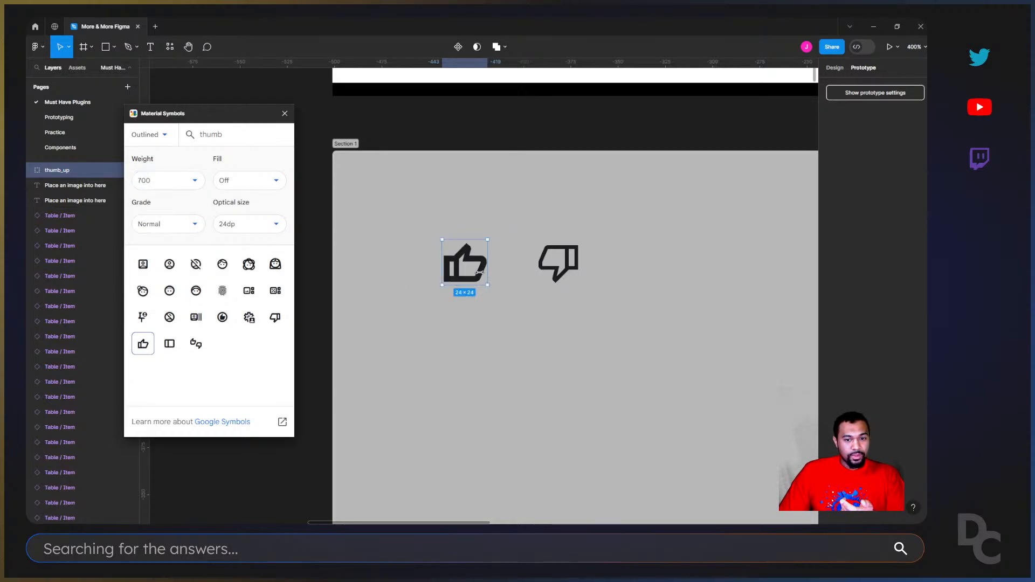
click(184, 180)
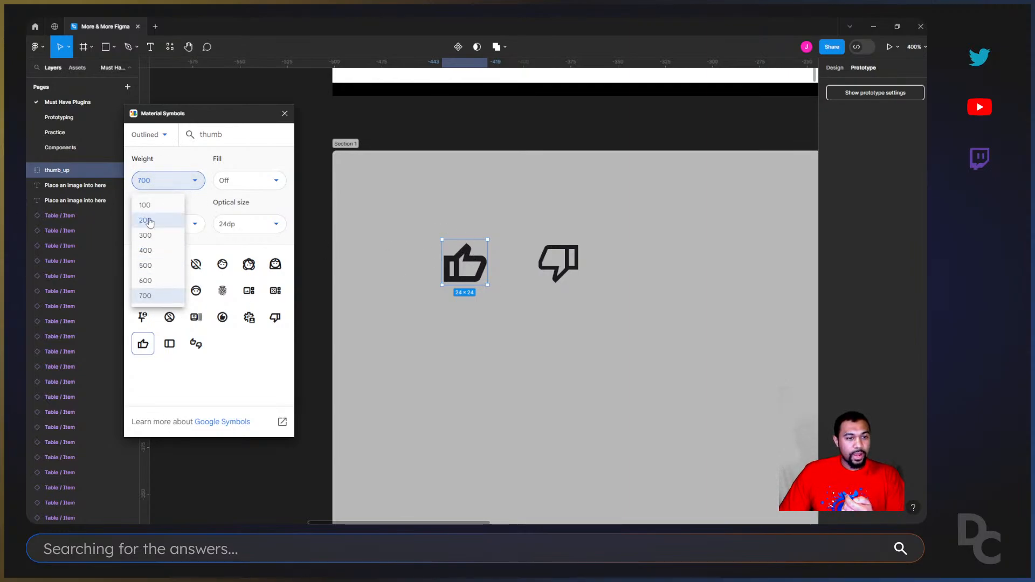
click(154, 250)
Turn on the fill of the thumb-up symbol and show its design properties
click(249, 180)
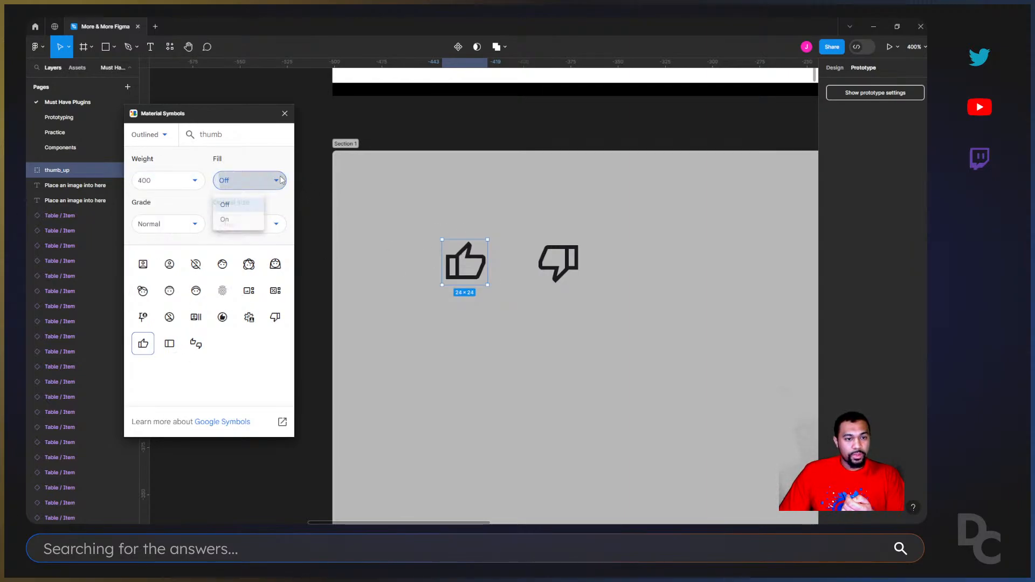
click(237, 220)
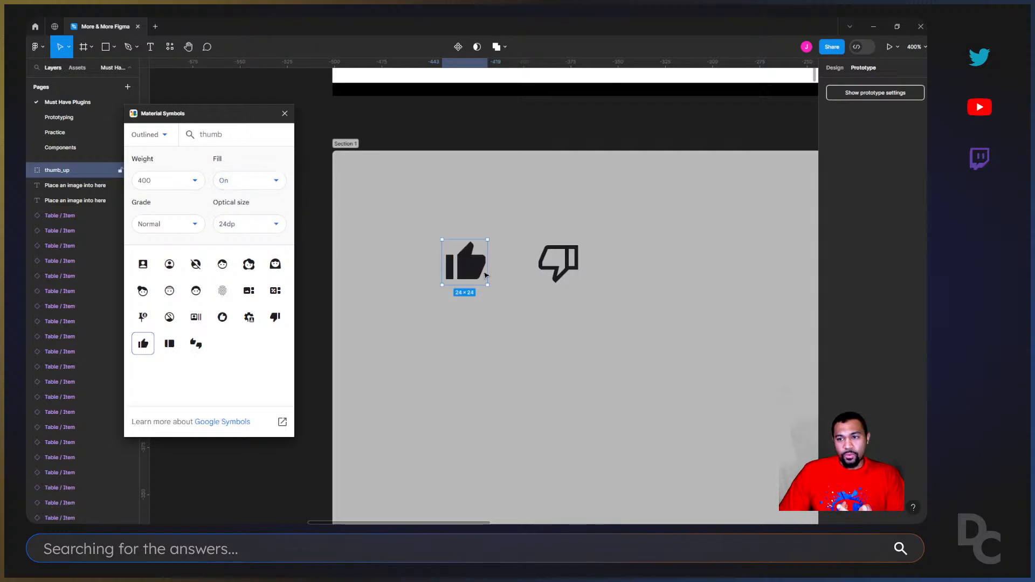
click(833, 68)
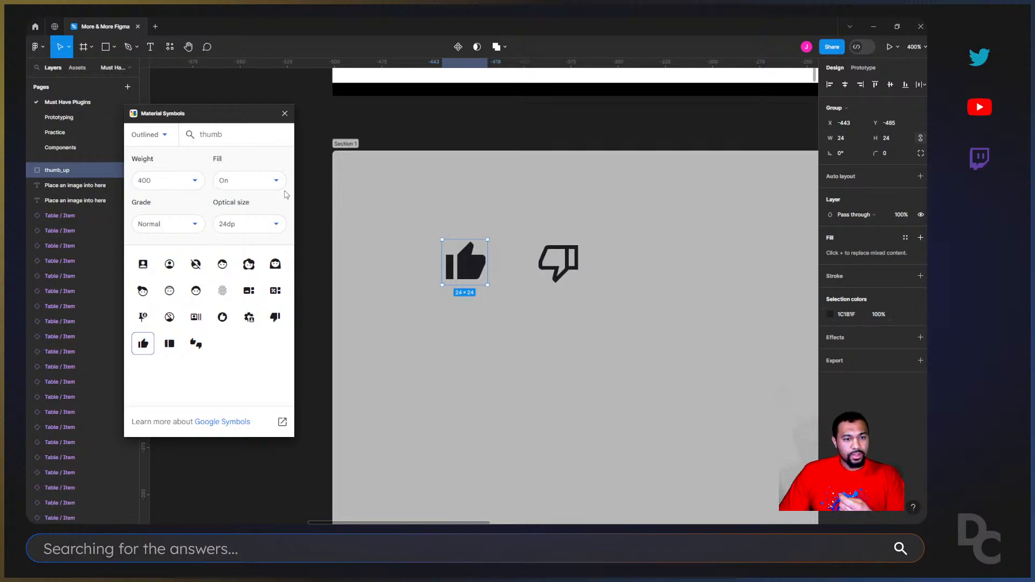
Set the grade of the thumb-up symbol to Dark theme
click(253, 179)
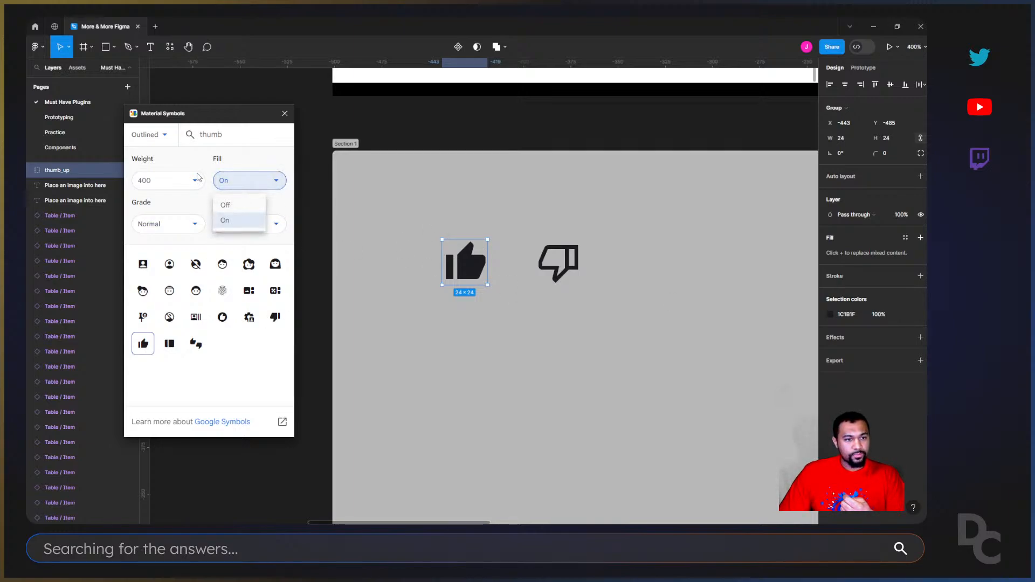
click(274, 231)
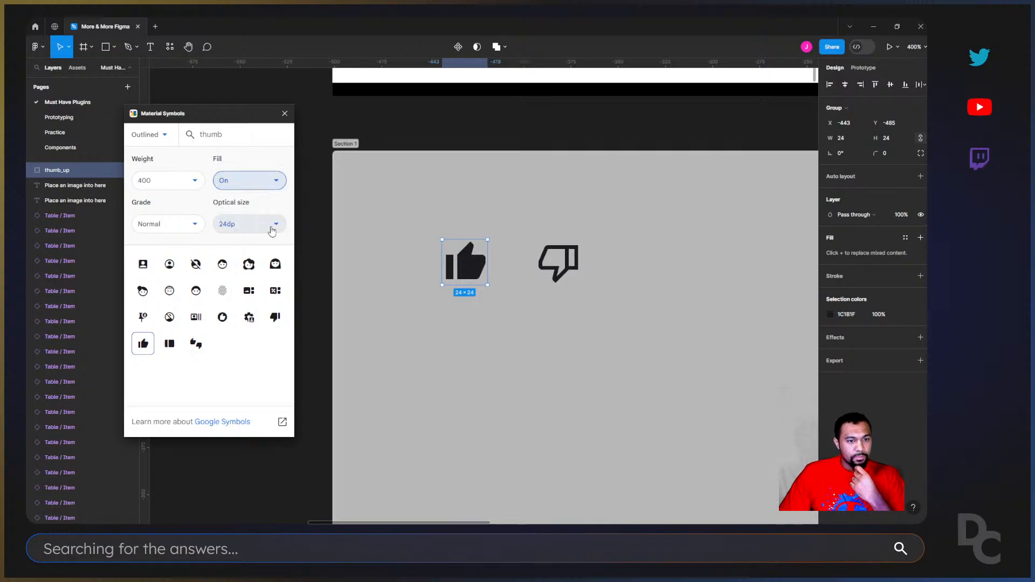
click(178, 225)
click(162, 254)
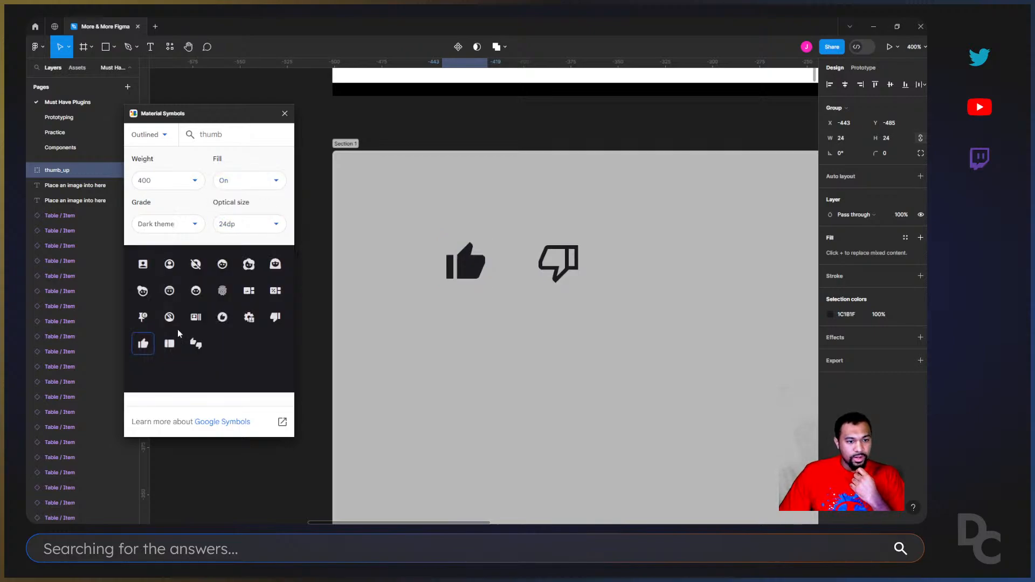
Insert a second filled thumb-up symbol, place it directly below the first one, and set its grade to Emphasis
click(462, 331)
click(141, 348)
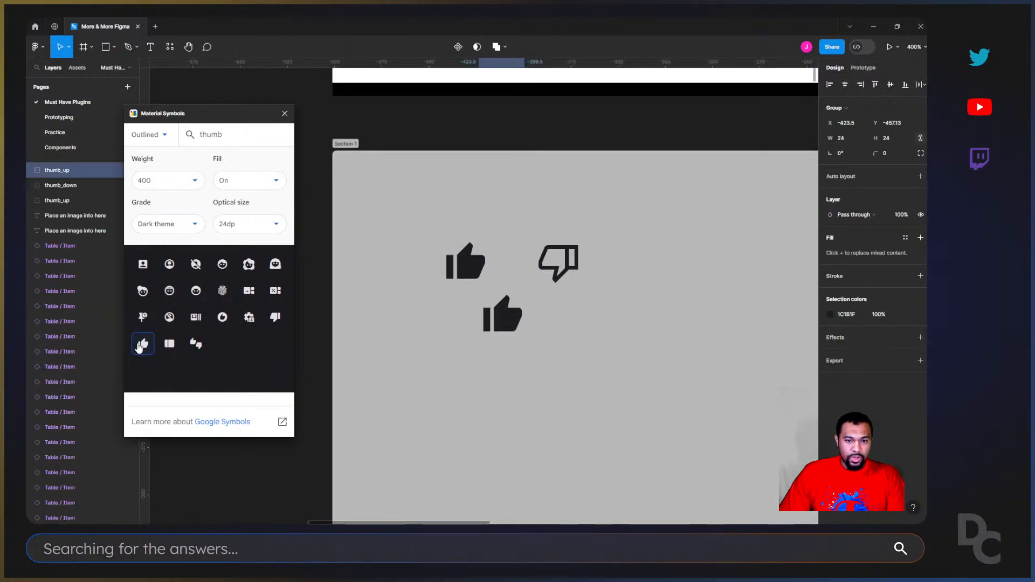
drag(505, 324, 470, 333)
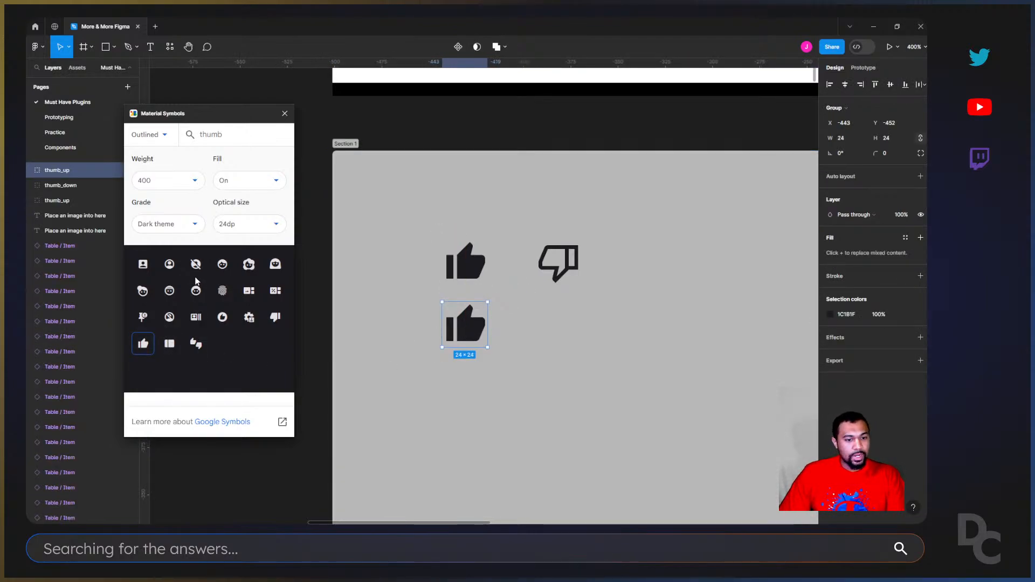
click(170, 229)
click(154, 279)
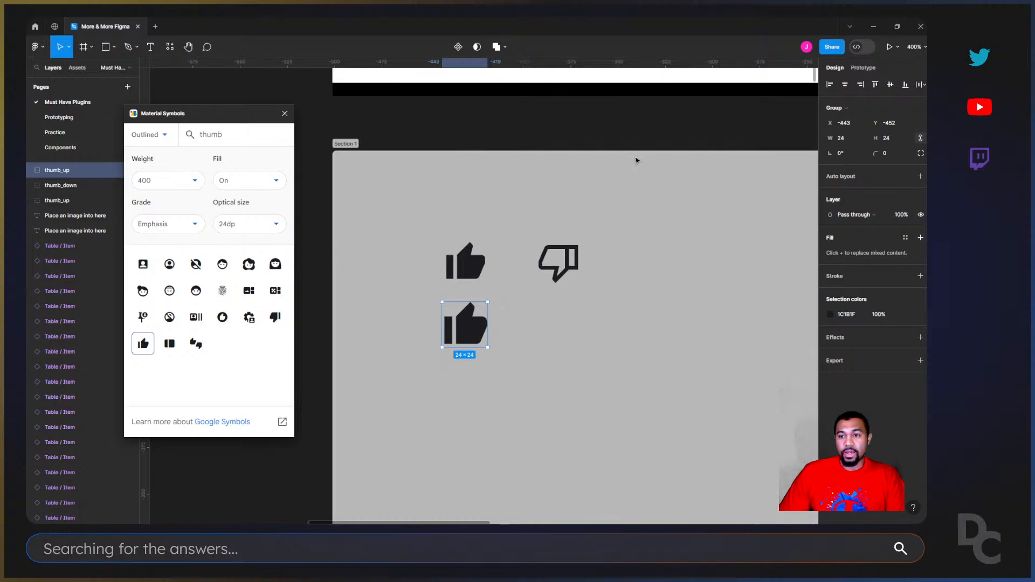
Close the Material Symbols plugin, search the plugin resources for "material", and clear the search
click(279, 106)
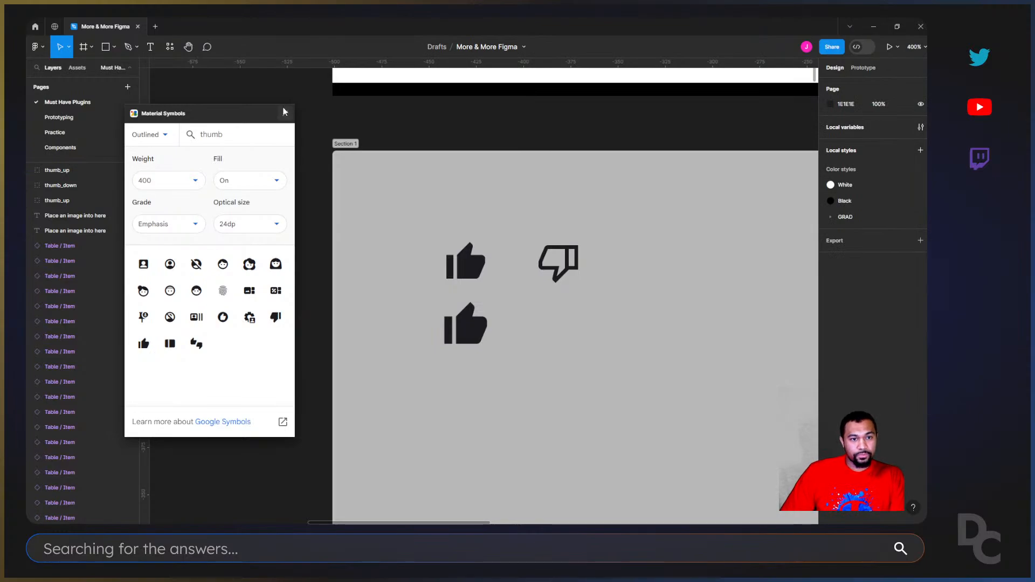
click(285, 113)
key(shift+i)
text(material)
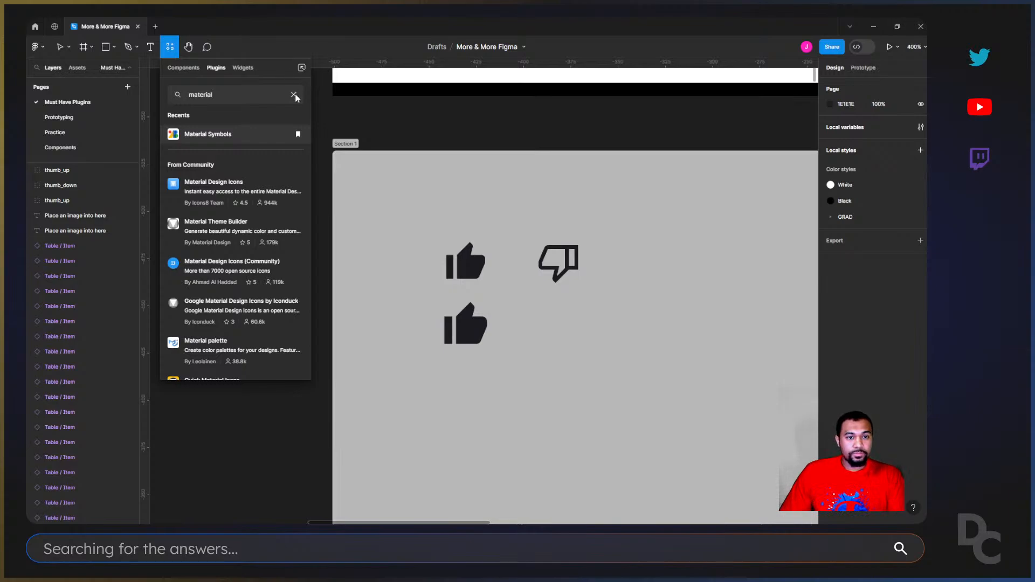
key(Escape)
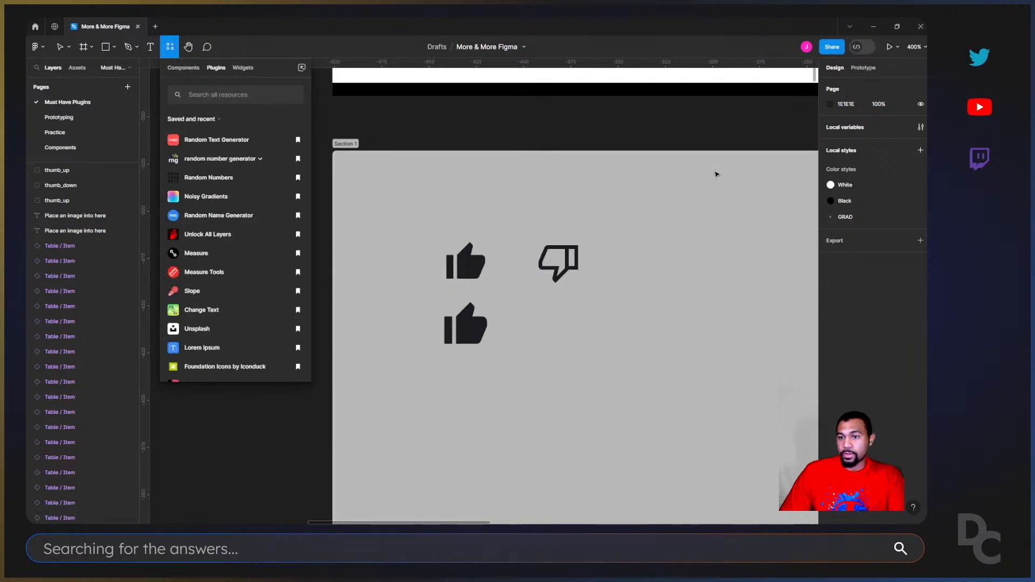
List the page's prototype flows and jump to the frame of the Unsplash flow
click(863, 67)
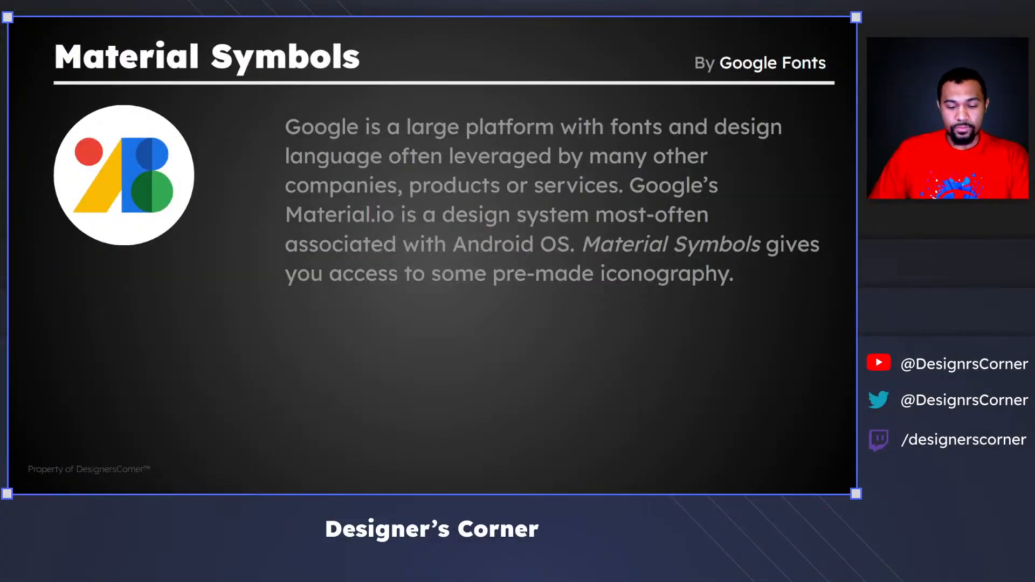
key(Right)
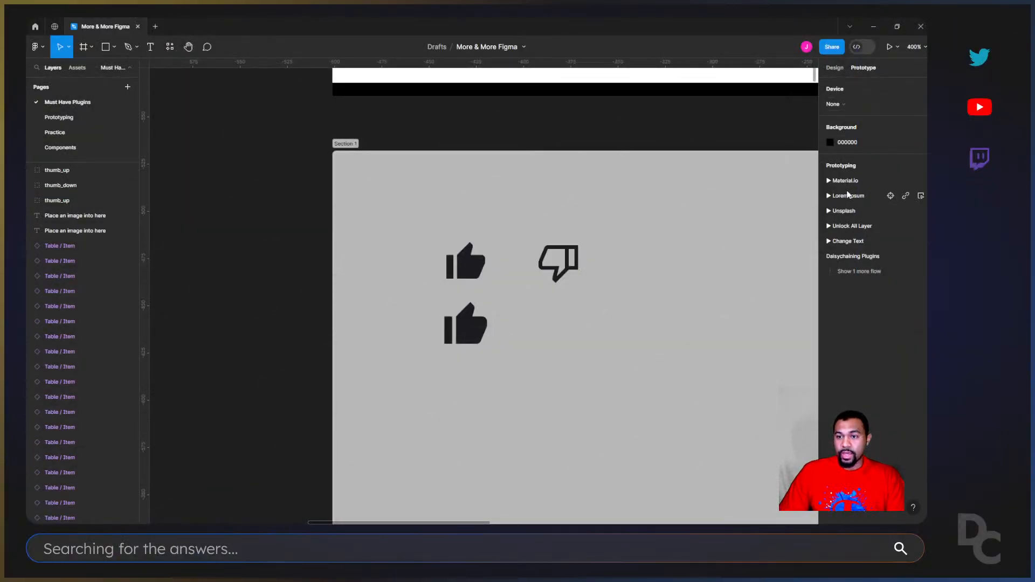
click(890, 212)
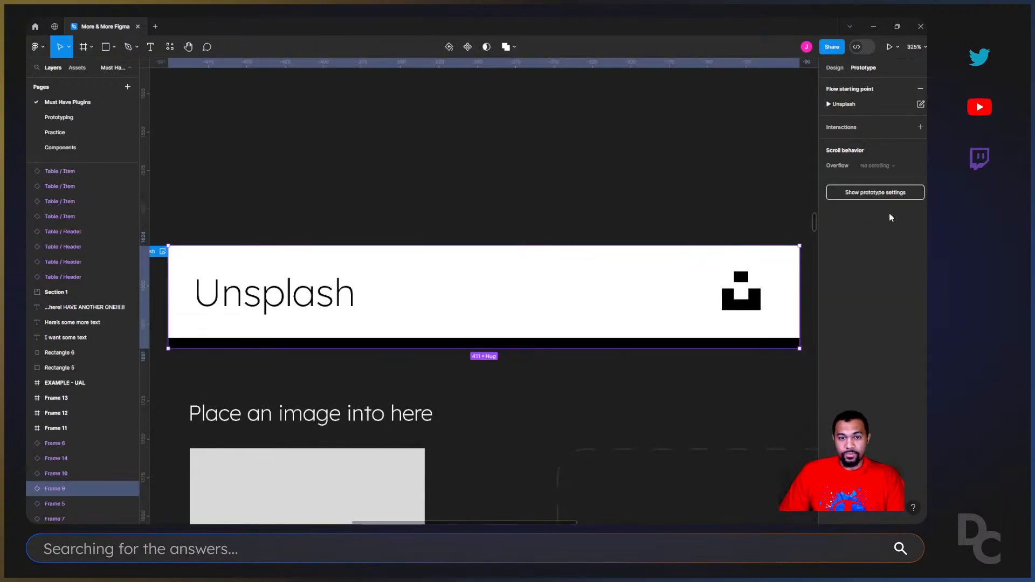
Find and run the Unsplash plugin and move its window clear of the grey image placeholder
scroll(510, 186, down, 3)
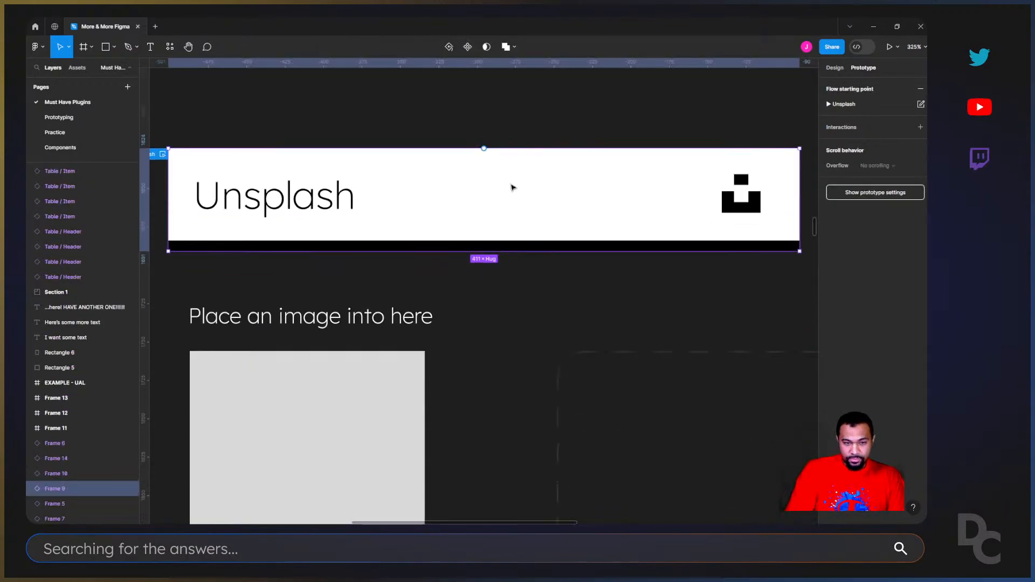
key(ctrl+minus)
key(shift+i)
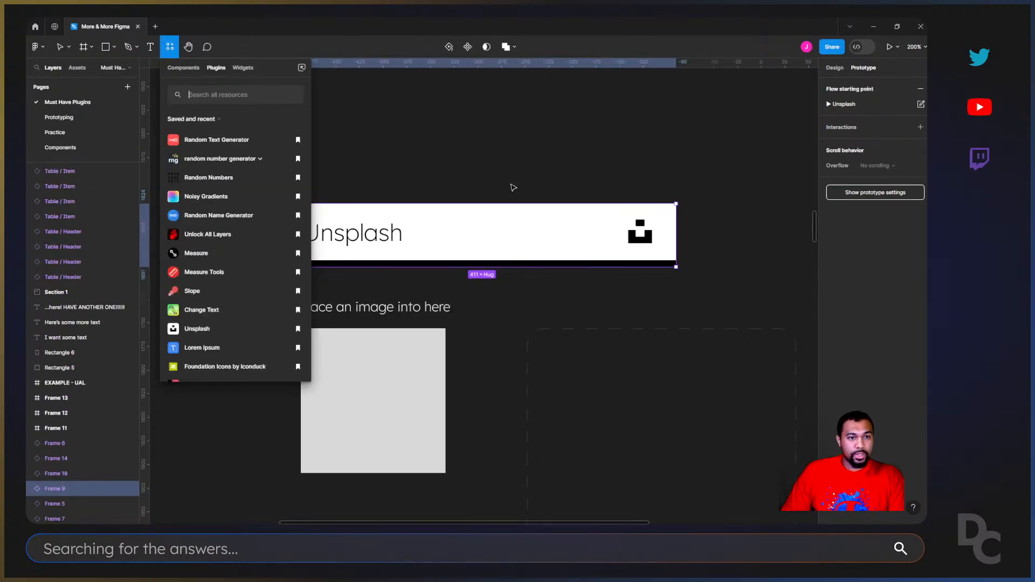
text(unsp)
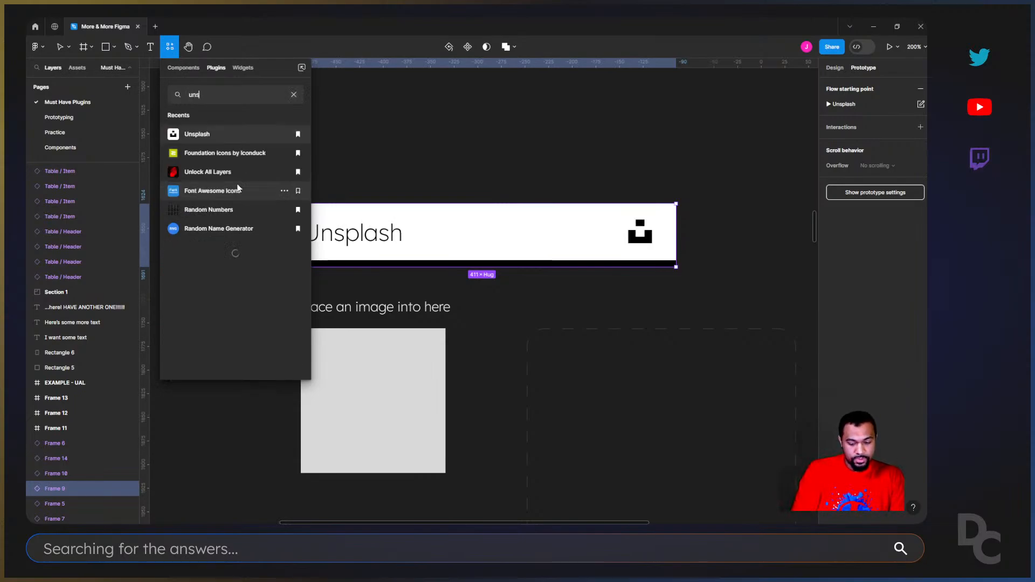
click(246, 135)
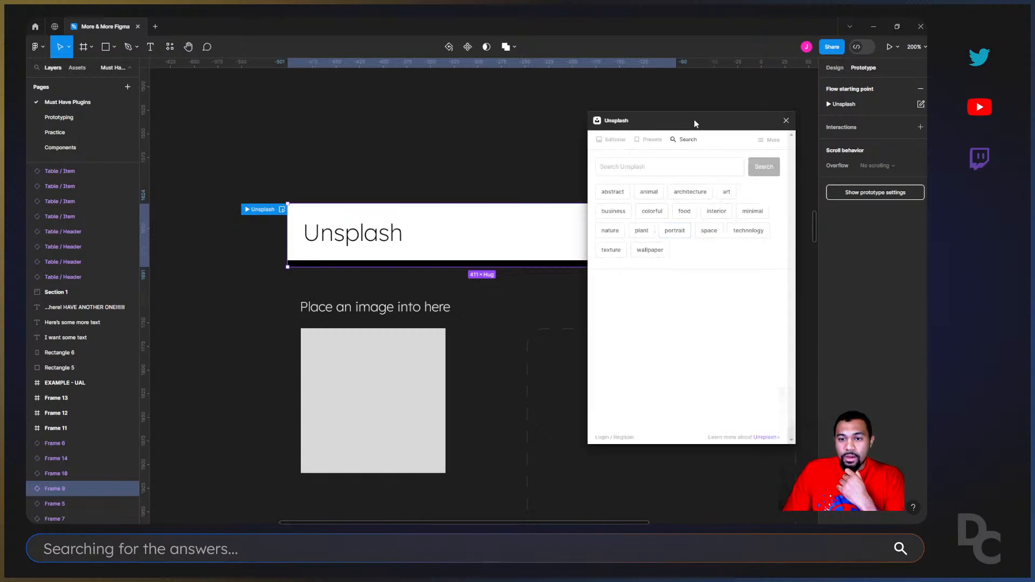
drag(694, 124, 87, 161)
scroll(437, 157, down, 3)
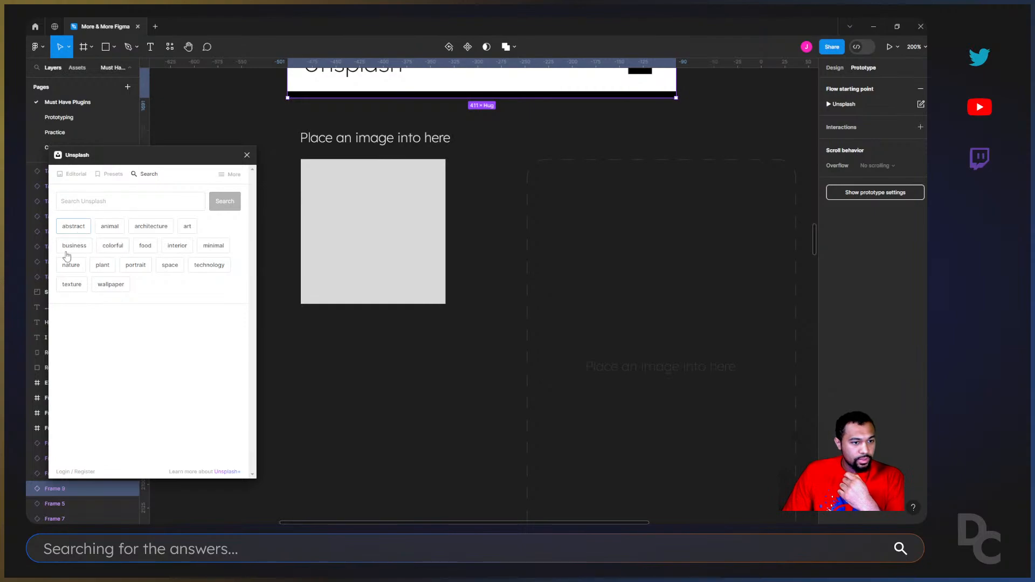
Browse the Unsplash photos in the food category
click(143, 246)
scroll(113, 290, down, 1)
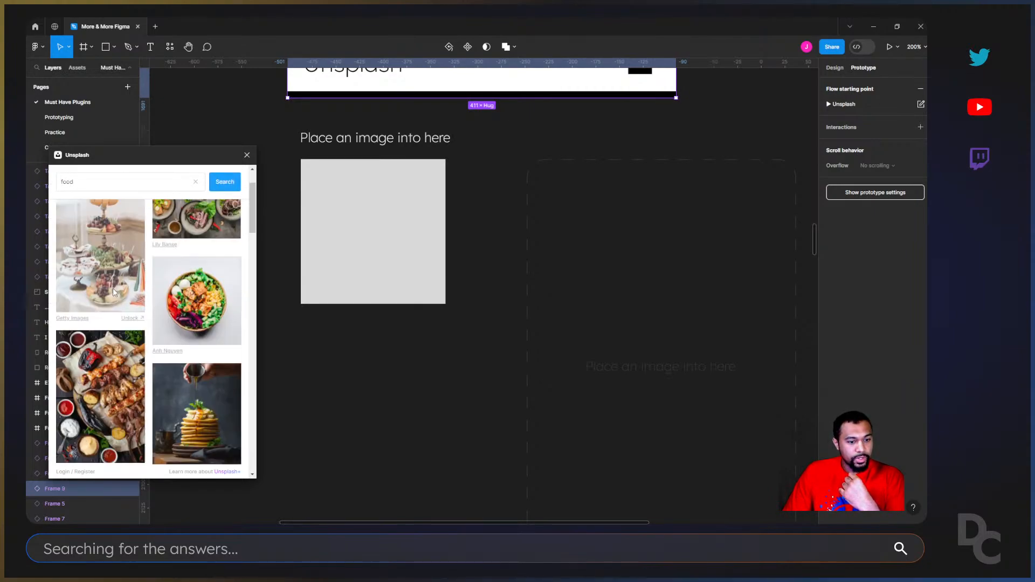
scroll(159, 309, down, 6)
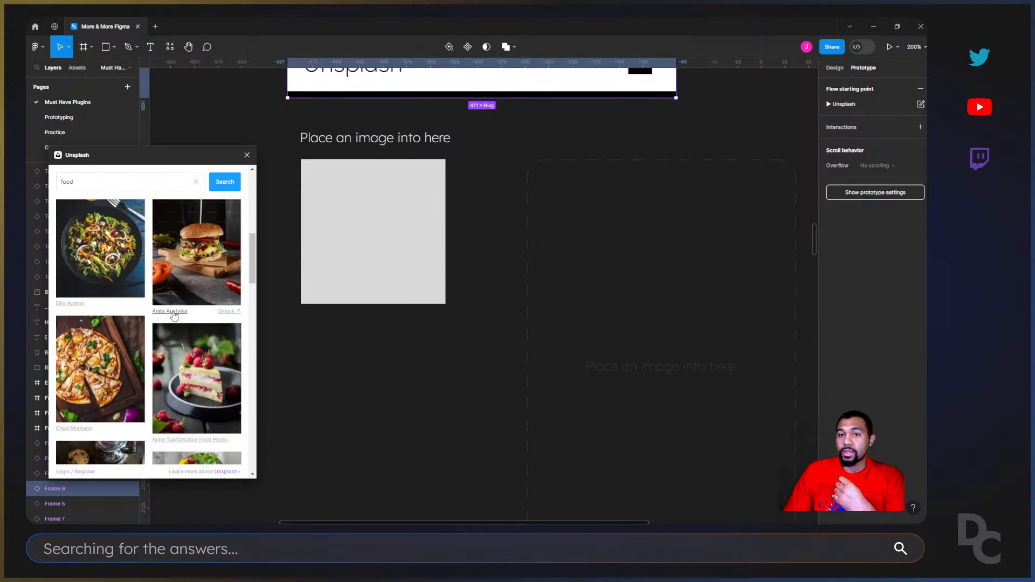
scroll(184, 264, down, 3)
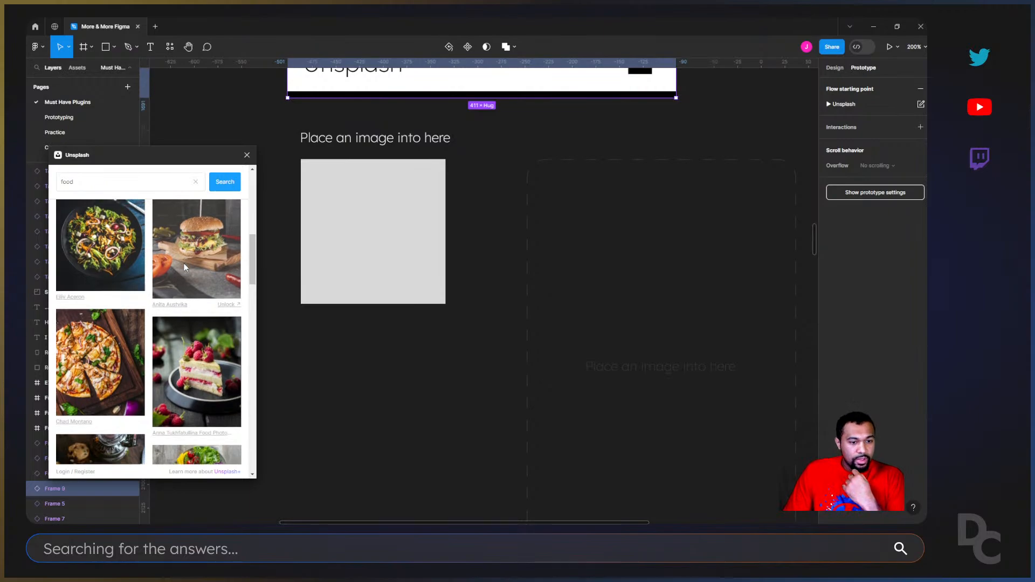
scroll(184, 266, up, 10)
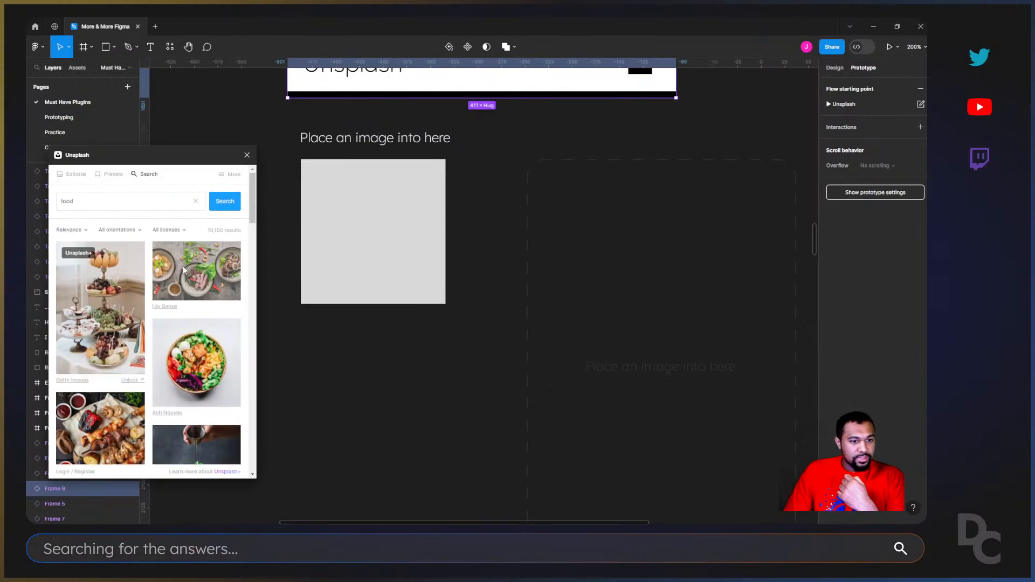
Search Unsplash for "city" and look through the photos for a street scene
drag(75, 201, 24, 203)
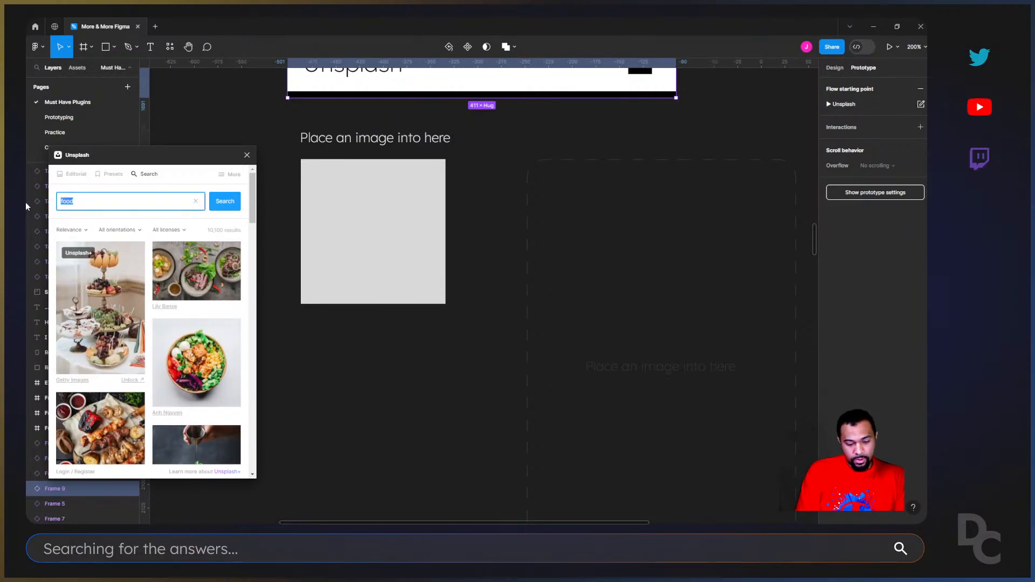
text(city)
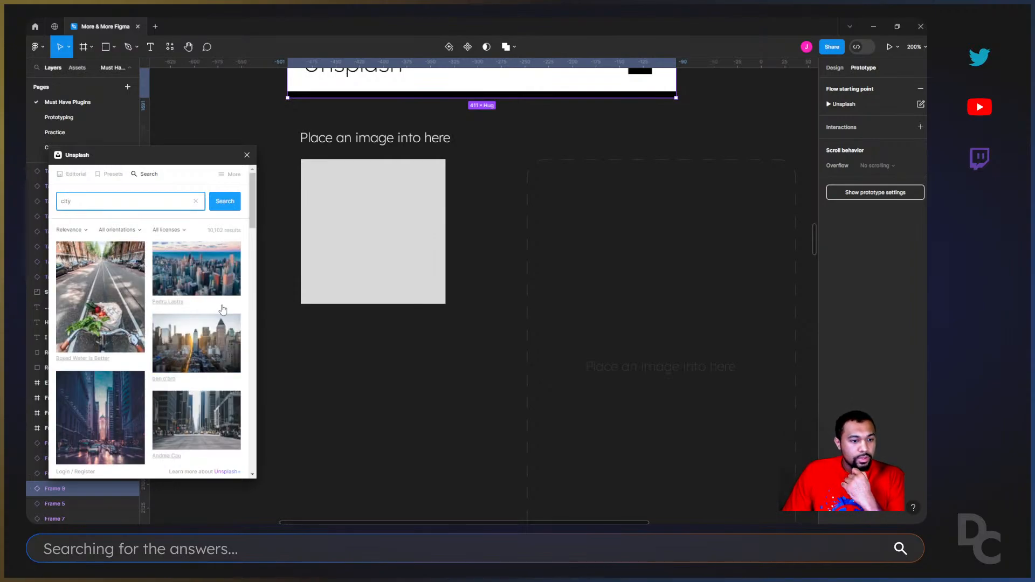
scroll(162, 334, down, 3)
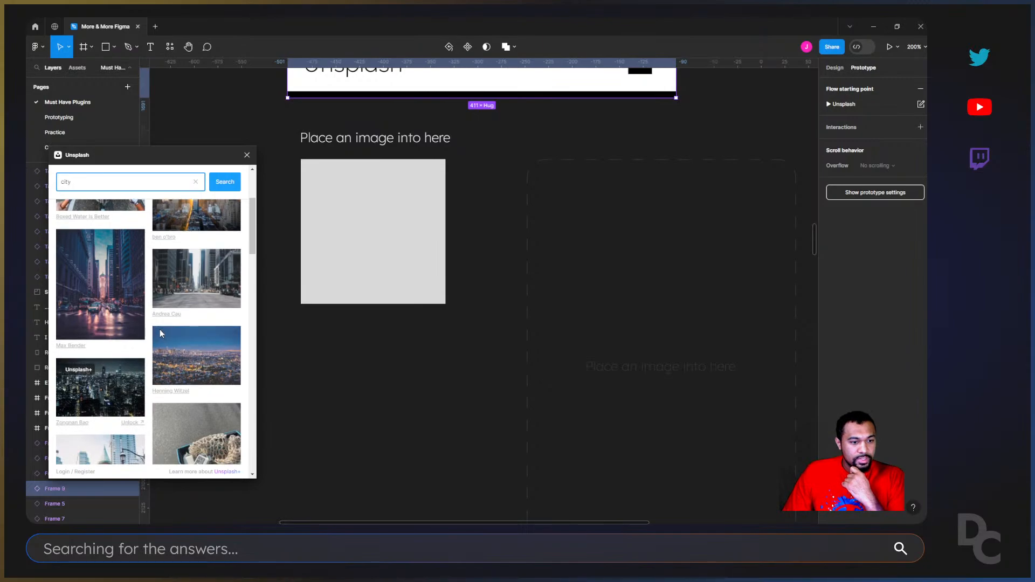
click(97, 286)
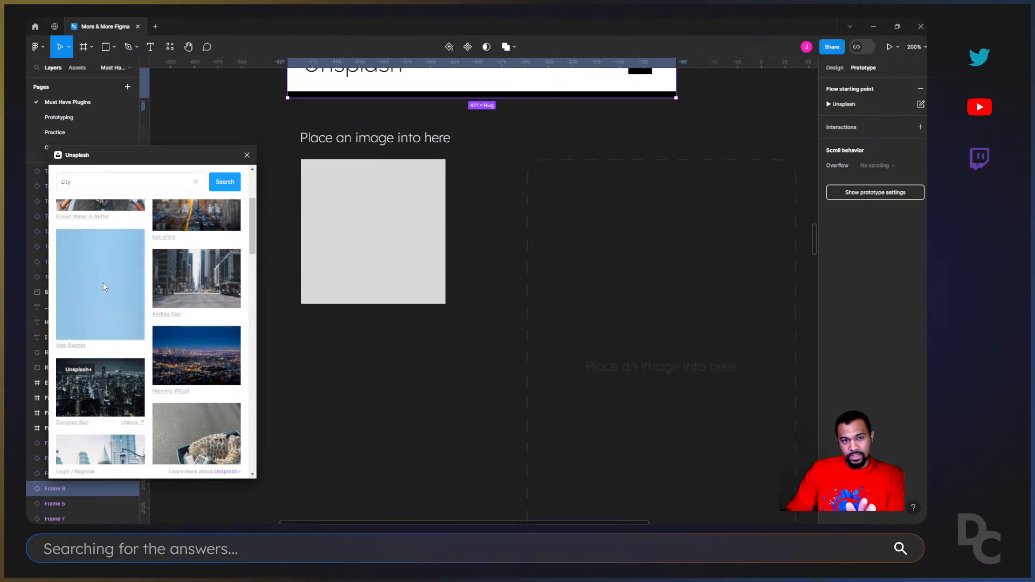
key(ctrl+a)
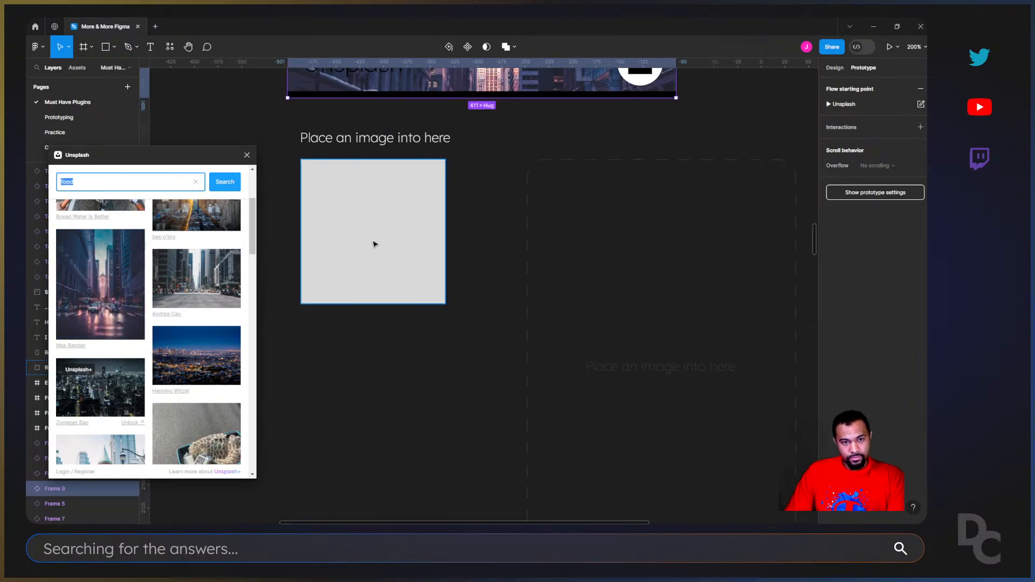
text(food)
click(480, 188)
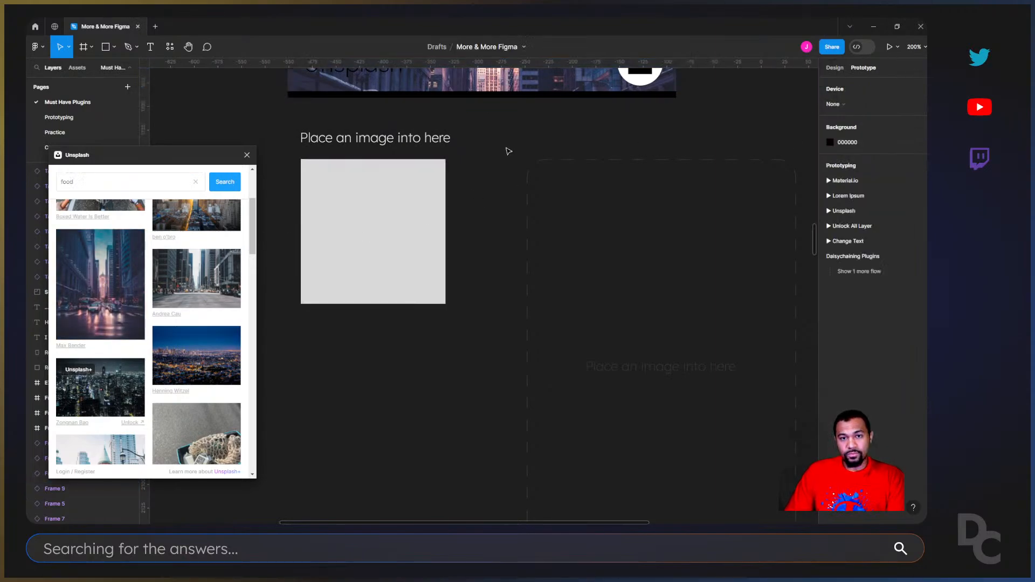
key(ctrl+z)
Show the design properties, insert the dusk city street photo with nothing selected, and select the placed image
click(837, 68)
click(548, 132)
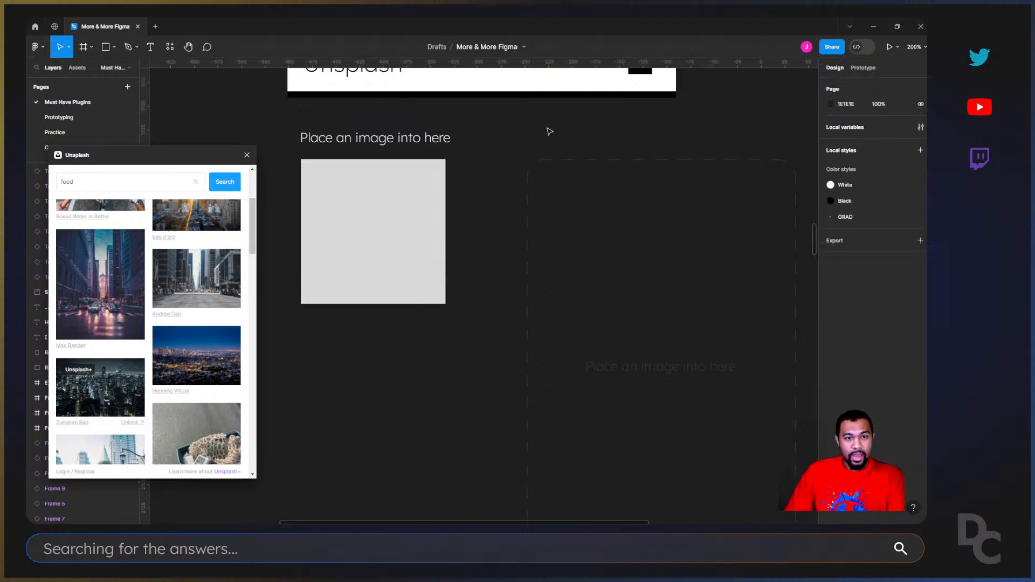
click(71, 260)
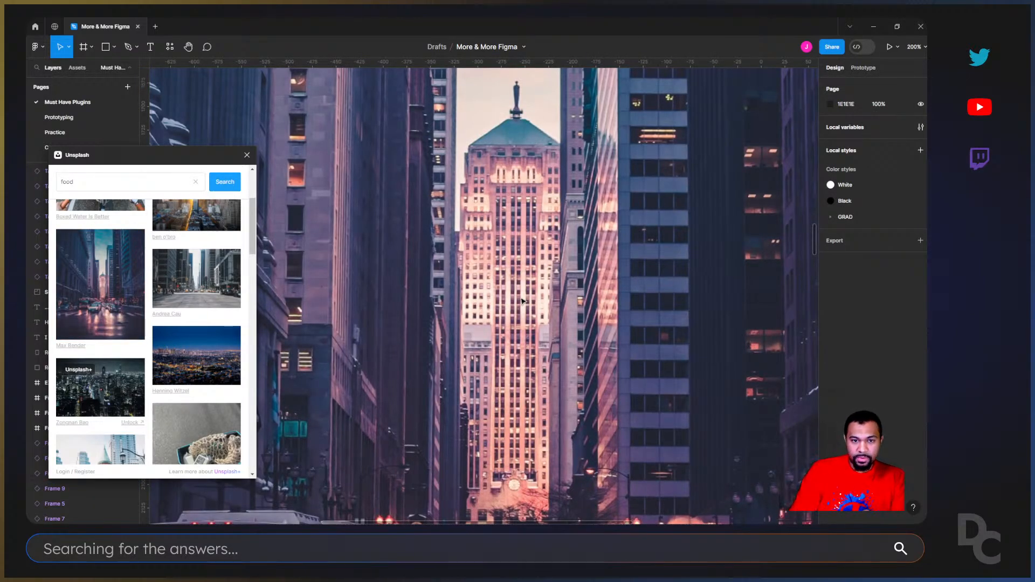
click(548, 293)
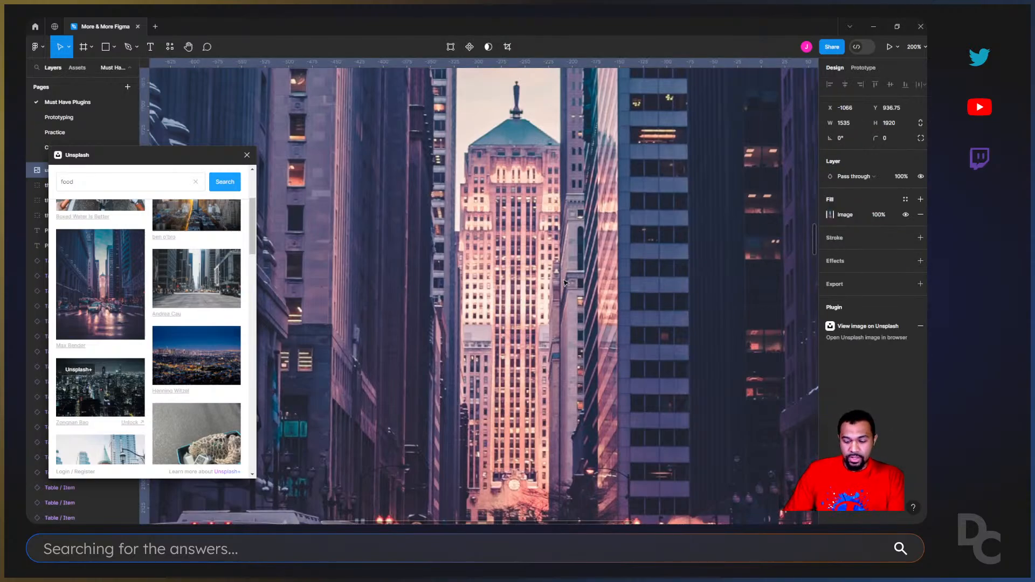
Scale the inserted city photo down proportionally to about 225 by 282
key(shift+0)
key(minus)
key(minus)
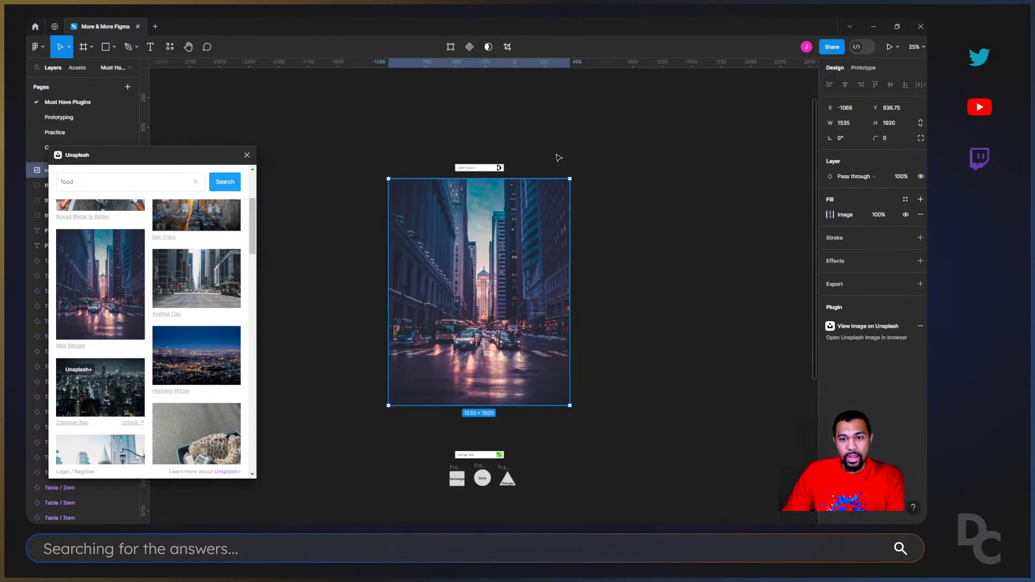
drag(571, 177, 411, 335)
key(ctrl+z)
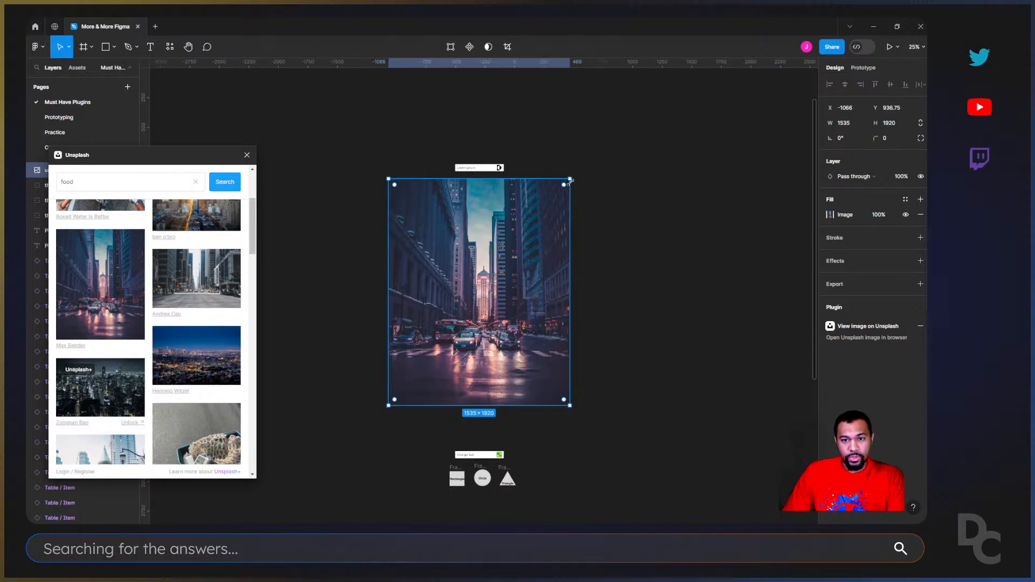
drag(571, 183, 492, 276)
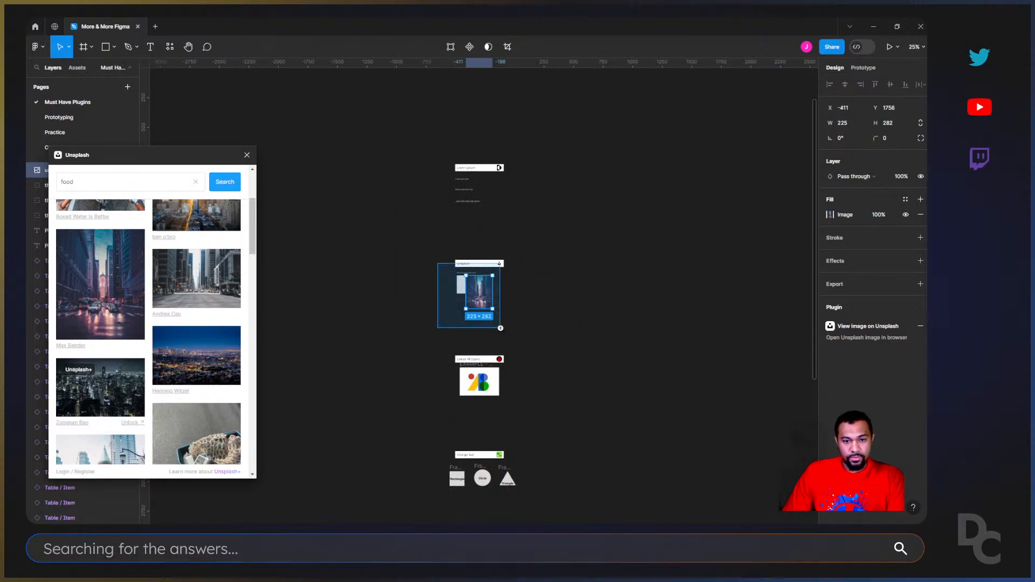
Move the city photo into the dashed frame beside the grey square placeholder
scroll(486, 296, up, 8)
drag(496, 230, 661, 278)
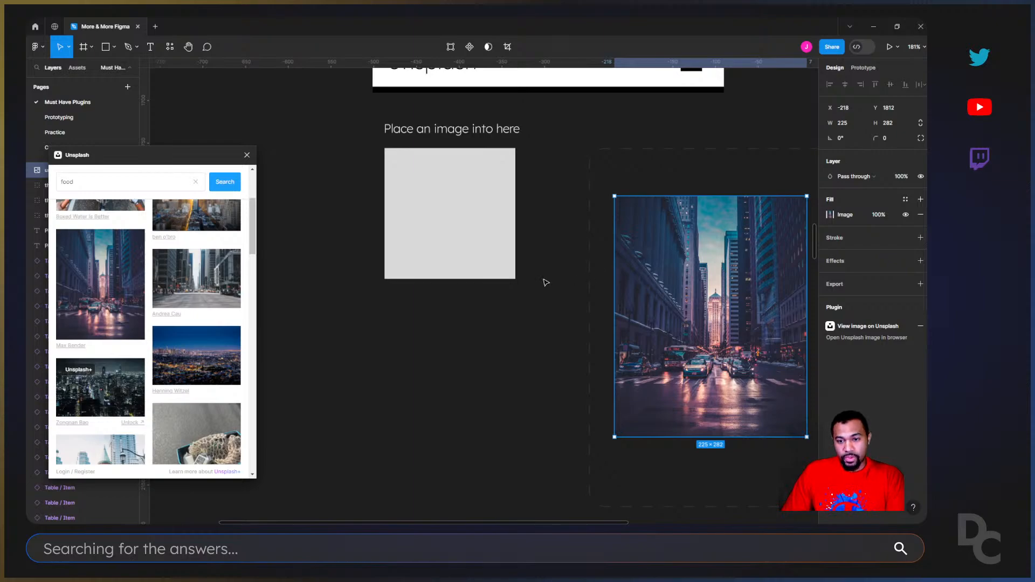
drag(500, 292, 430, 289)
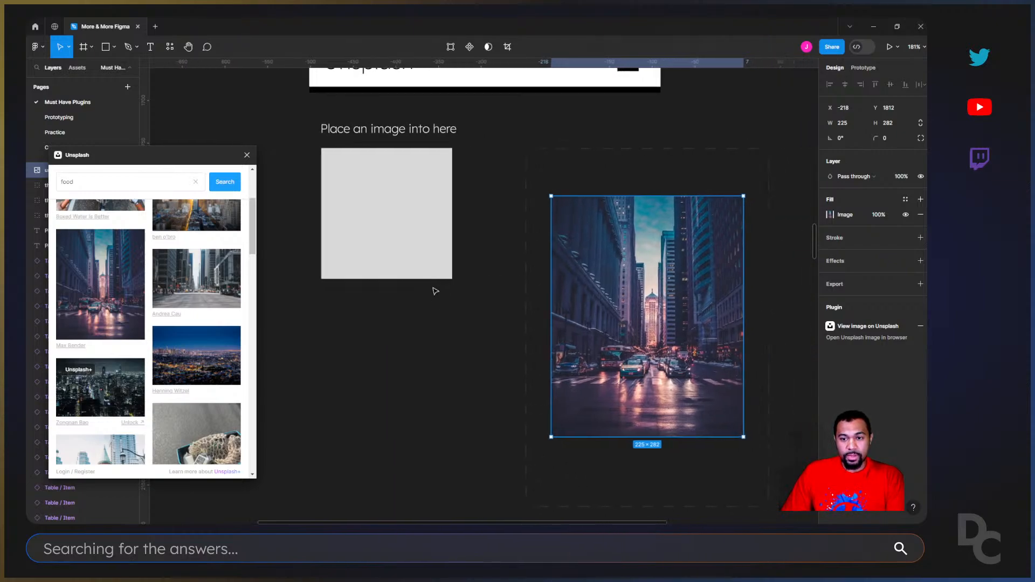
Fill the grey 153 by 153 square with the same dusk city street photo from Unsplash
click(515, 269)
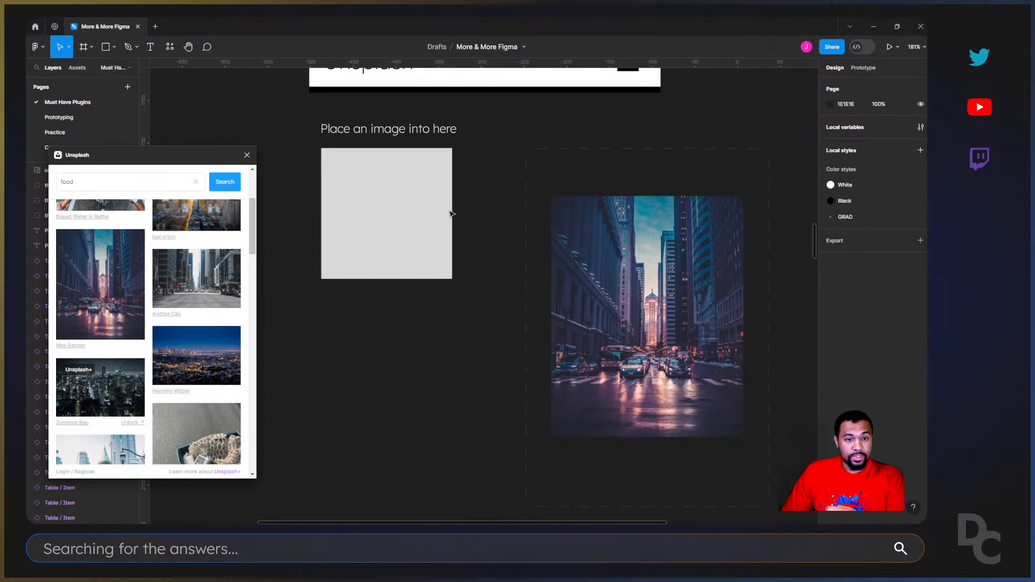
click(409, 208)
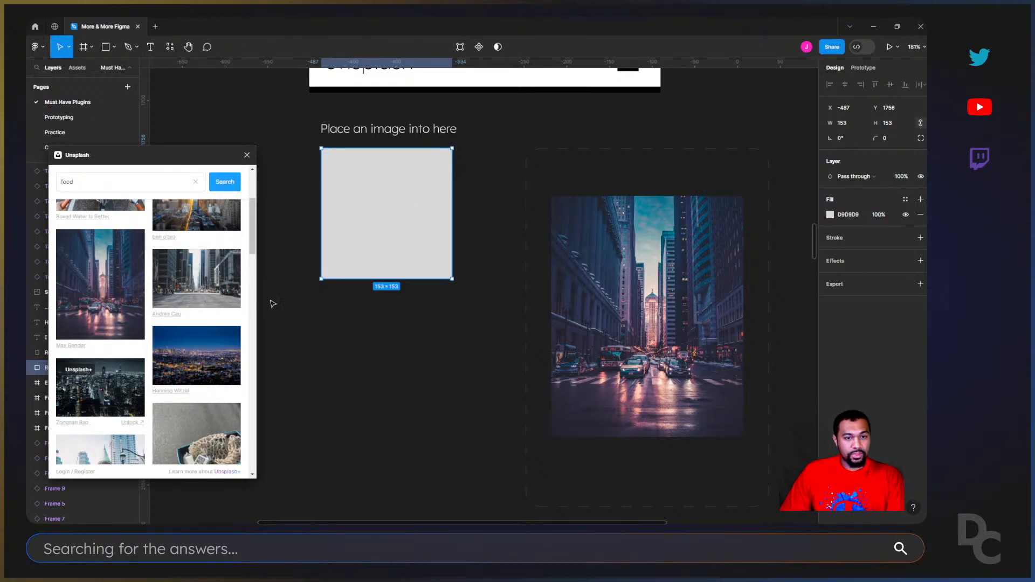
click(141, 258)
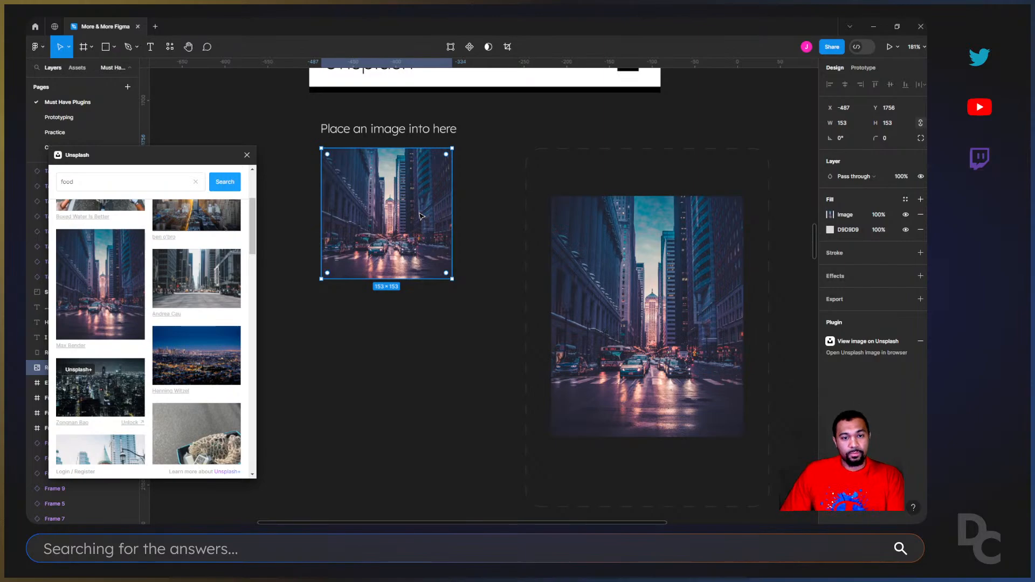
Move the Unsplash window over the dashed frame, clear of the filled city square and the empty canvas below it
drag(196, 154, 614, 131)
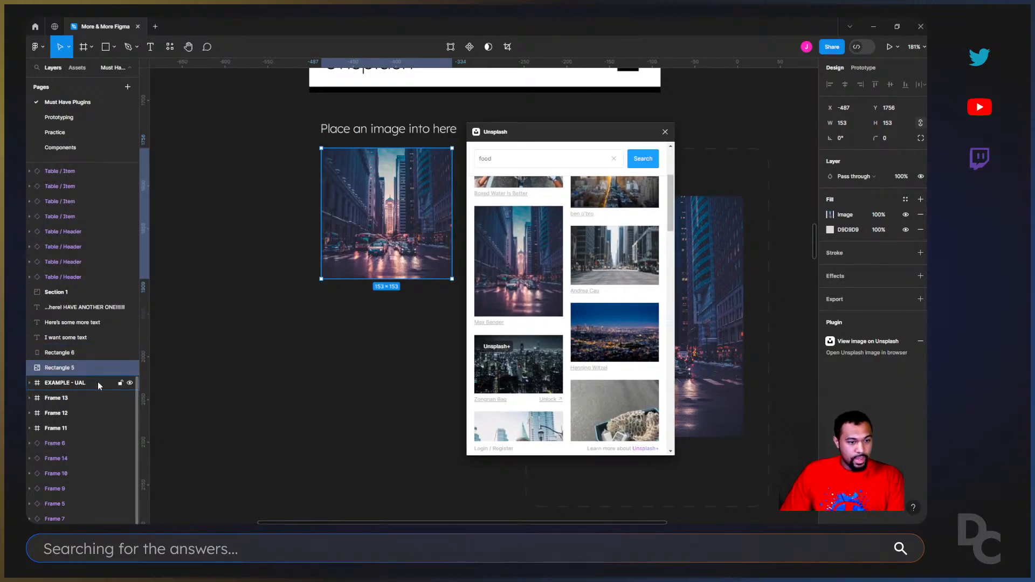
drag(561, 138, 627, 118)
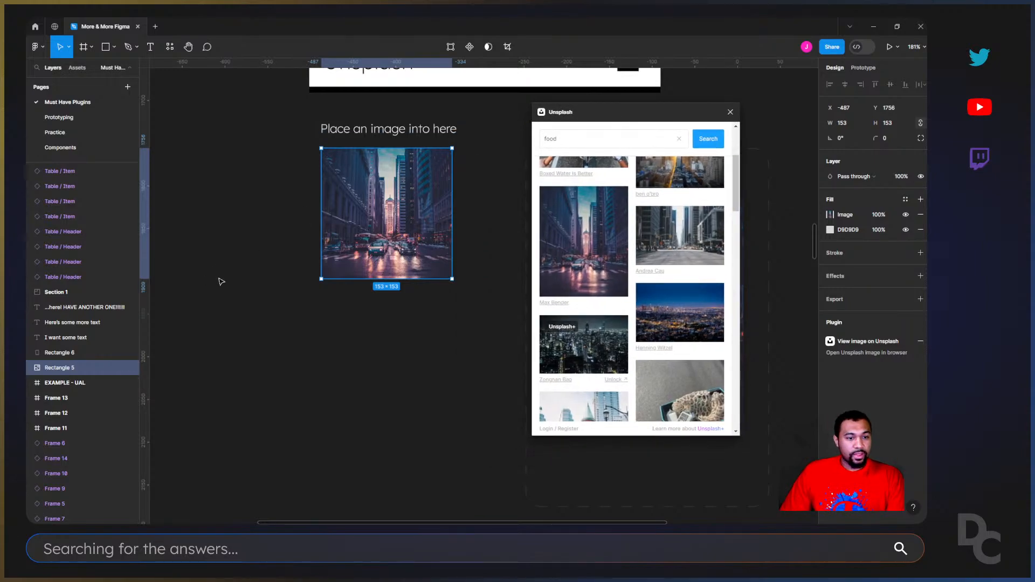
click(314, 453)
key(r)
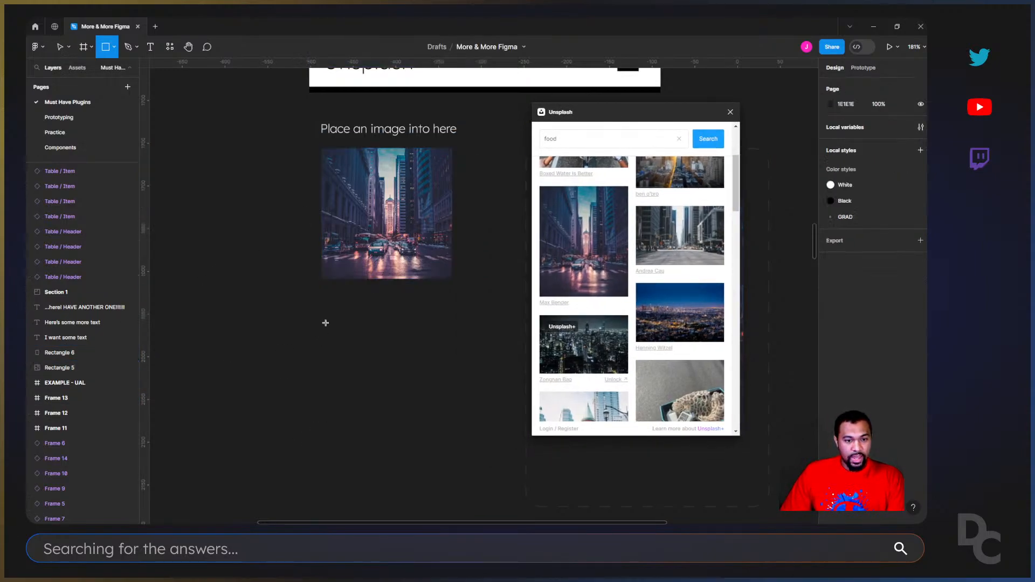
mouse_move(325, 323)
mouse_down()
mouse_move(421, 481)
mouse_move(447, 495)
mouse_up()
click(485, 432)
click(397, 432)
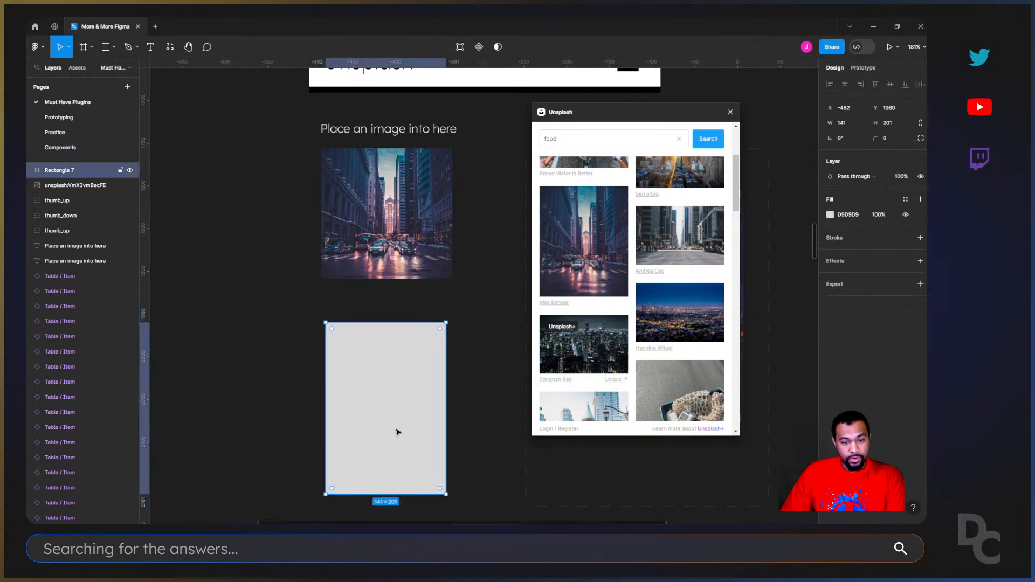
key(Delete)
Draw a circle about 156 by 156 below the city square and fill it with the cat-on-green photo from an Unsplash search for "cat"
key(o)
drag(315, 336, 449, 468)
triple_click(580, 144)
text(cat)
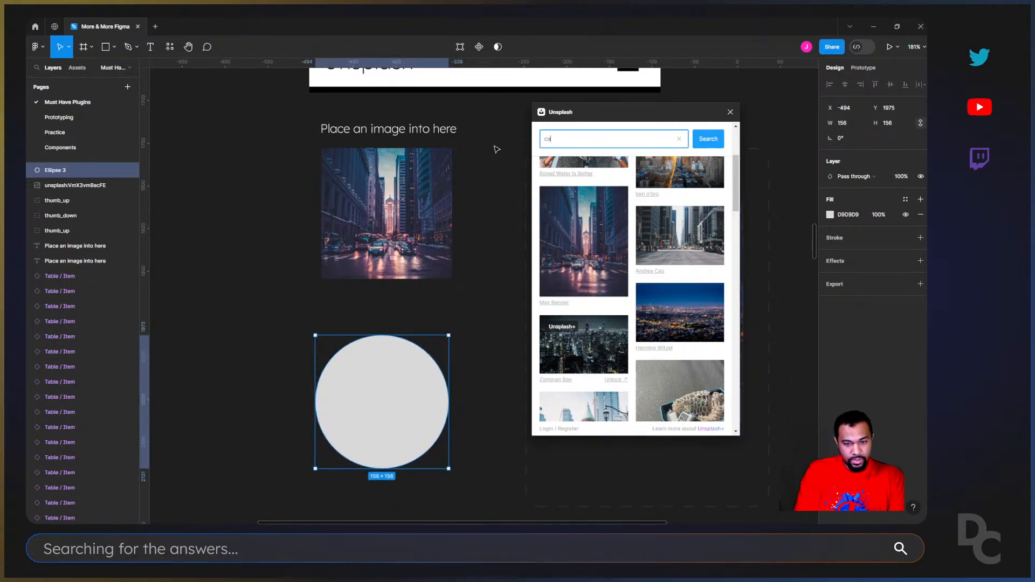
key(Return)
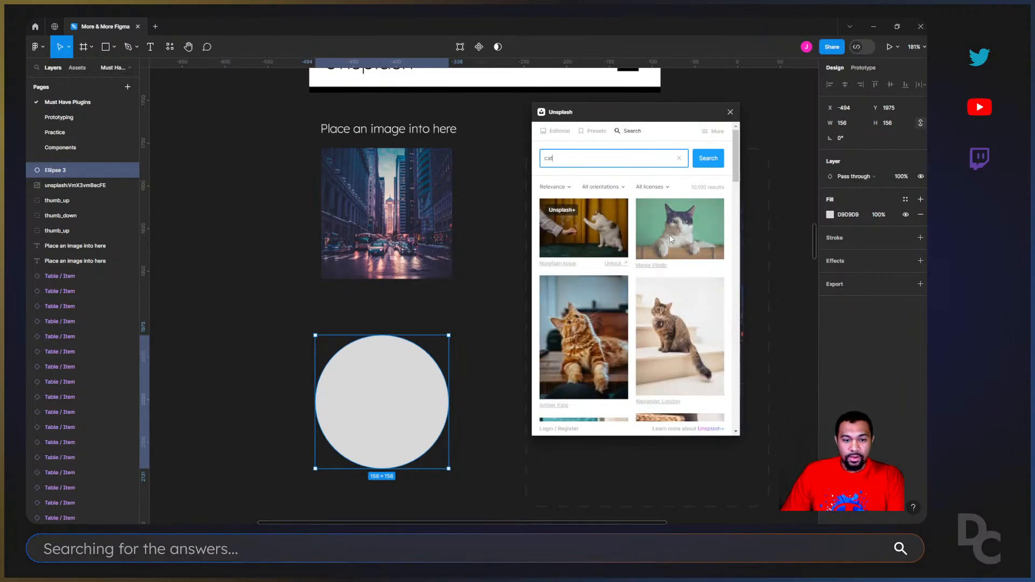
click(671, 239)
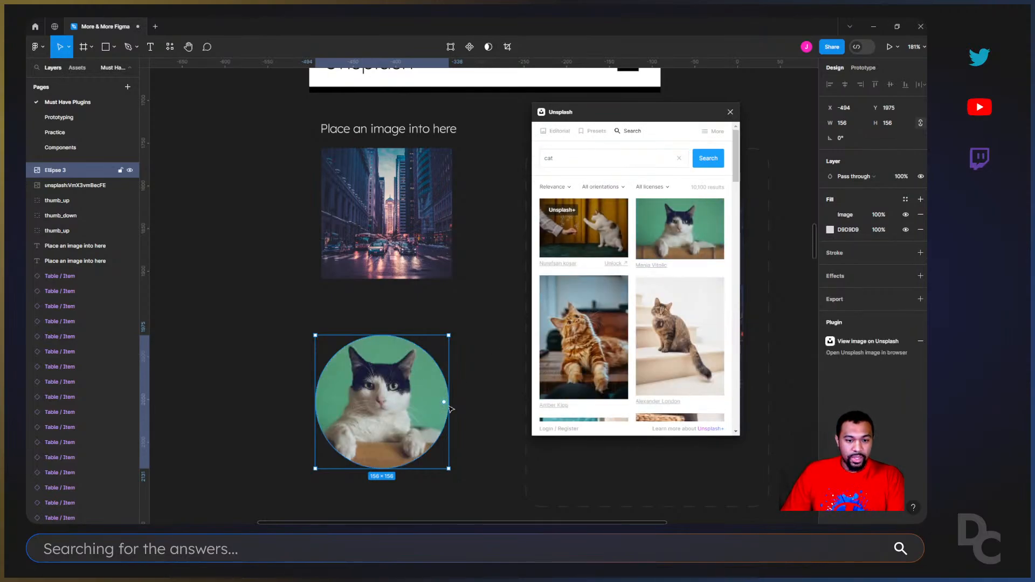
Move the cat circle up so it sits closer beneath the city square
click(503, 379)
scroll(439, 416, right, 3)
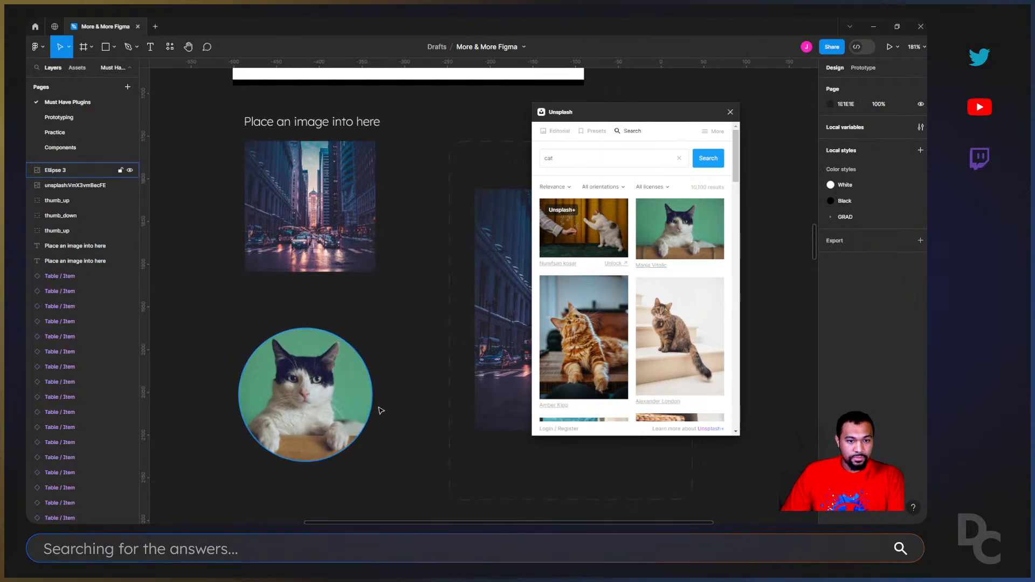
drag(326, 399, 329, 383)
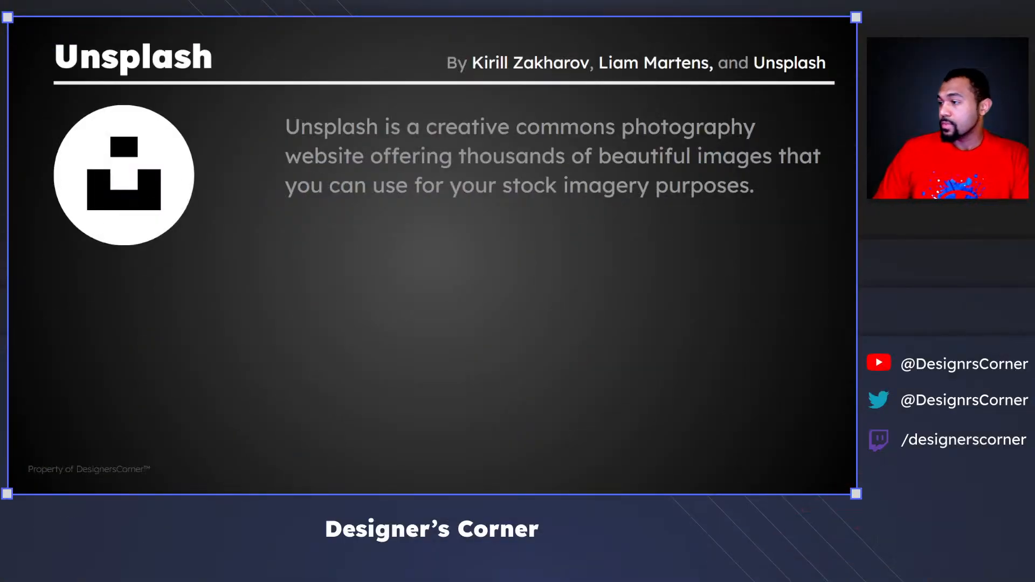
key(Right)
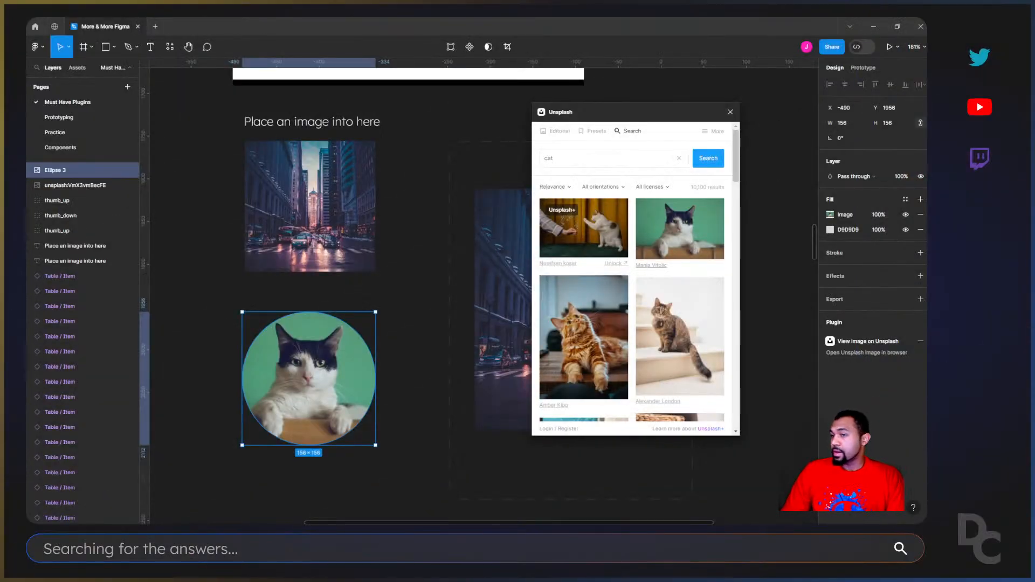
Go to the Lorem Ipsum flow's header and its sample texts, and close the Unsplash plugin
click(863, 67)
click(794, 165)
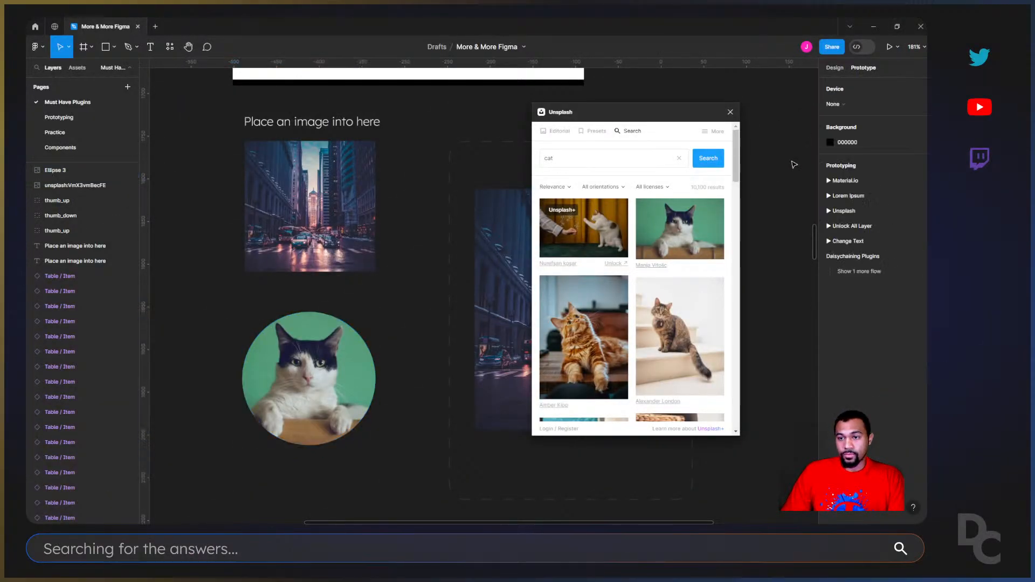
click(881, 196)
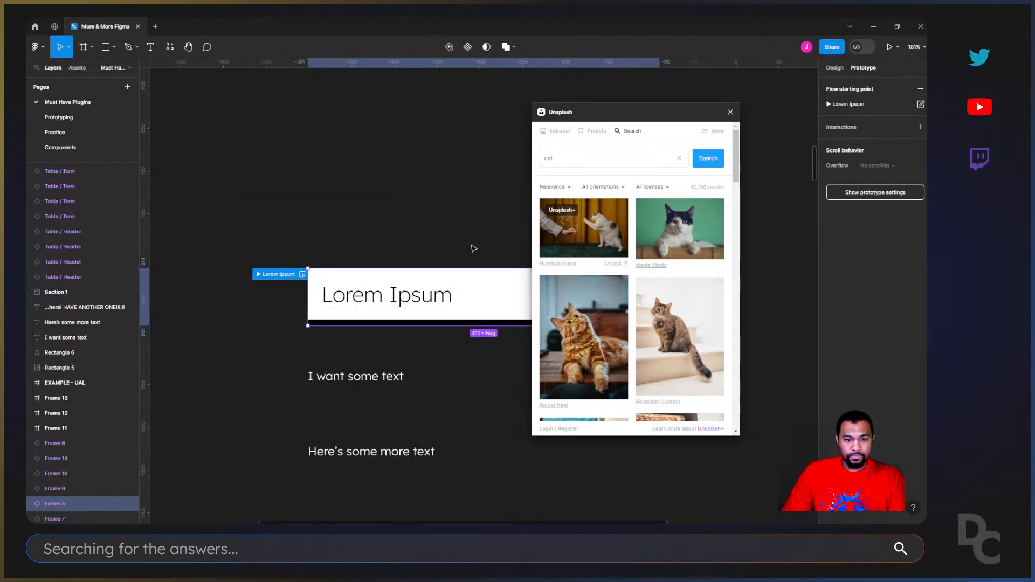
click(730, 111)
scroll(527, 289, down, 2)
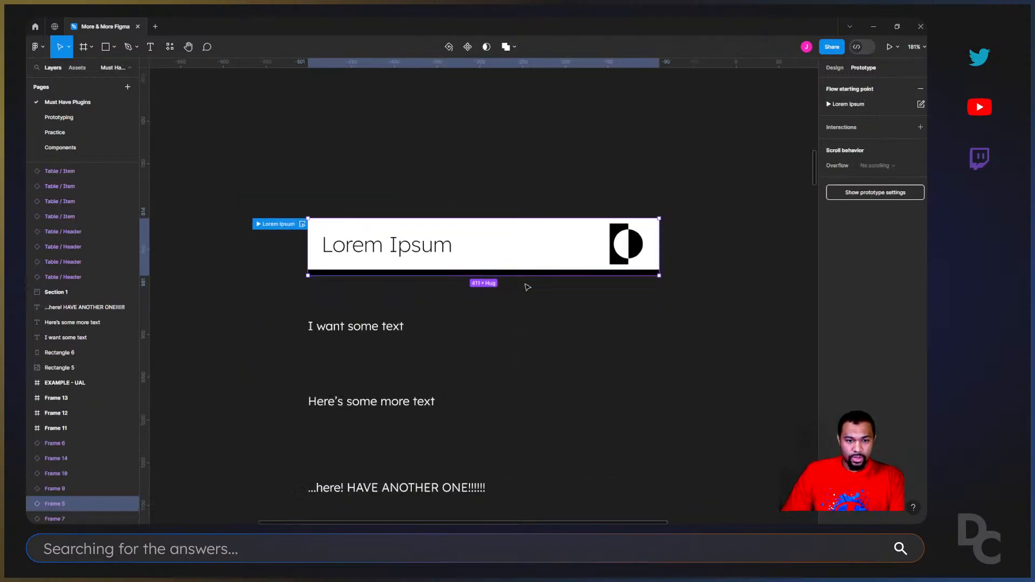
scroll(527, 288, down, 4)
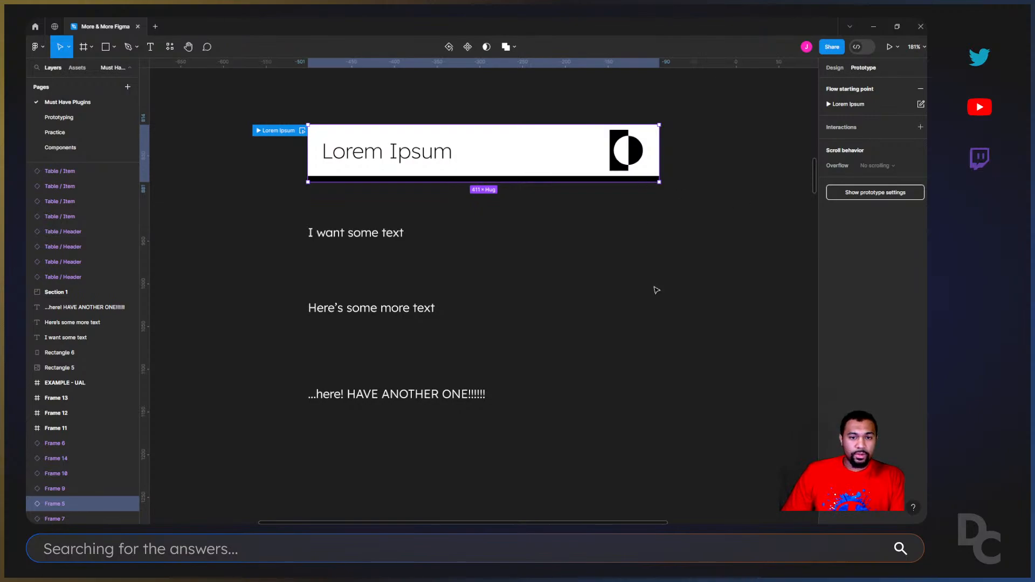
click(656, 290)
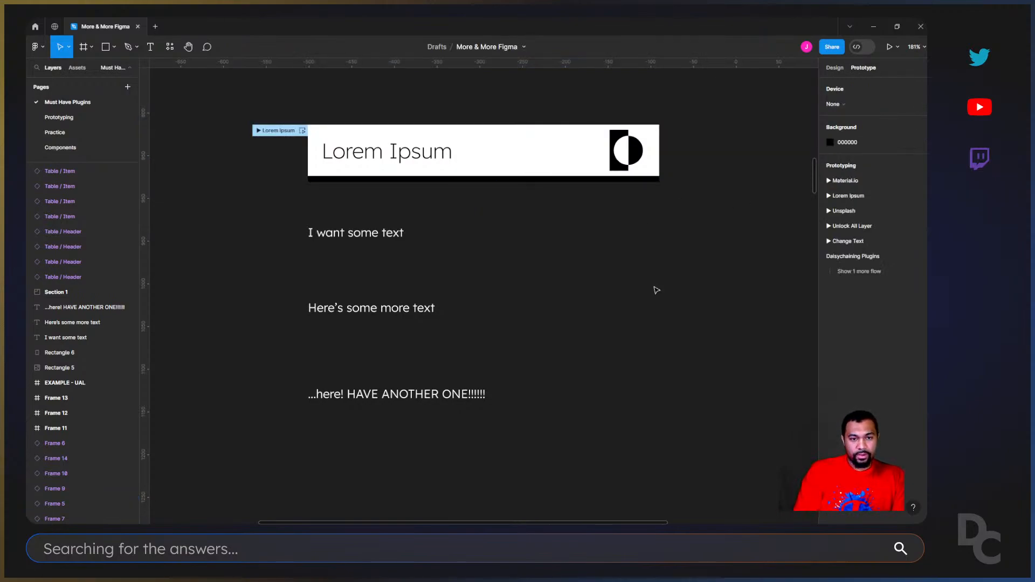
Find and run the Lorem Ipsum plugin, and place its window clear of the sample texts
key(shift+i)
text(lorem)
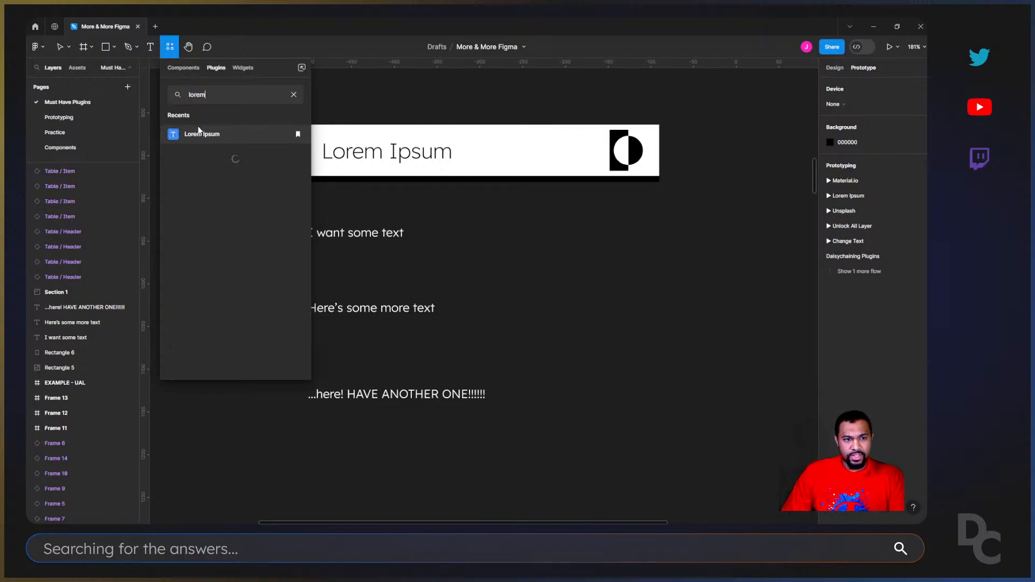
click(201, 134)
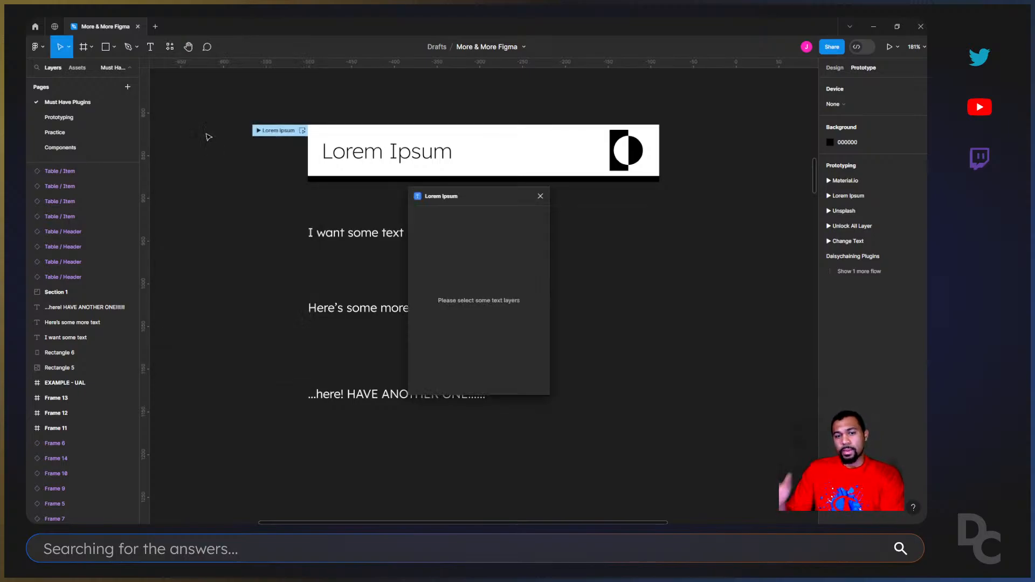
drag(497, 200, 735, 196)
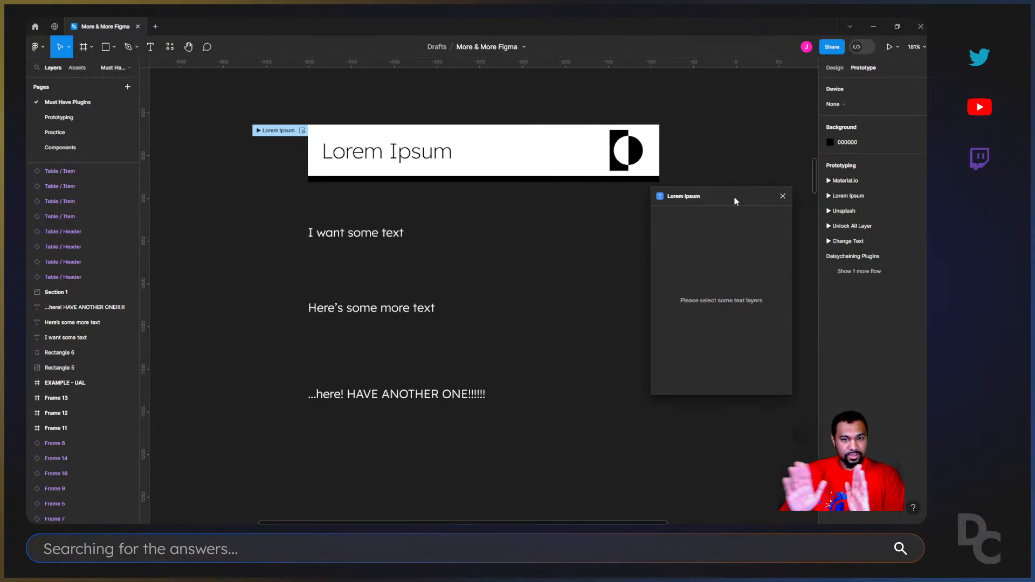
Replace the "I want some text" layer with 4 generated Lorem Ipsum sentences
click(357, 234)
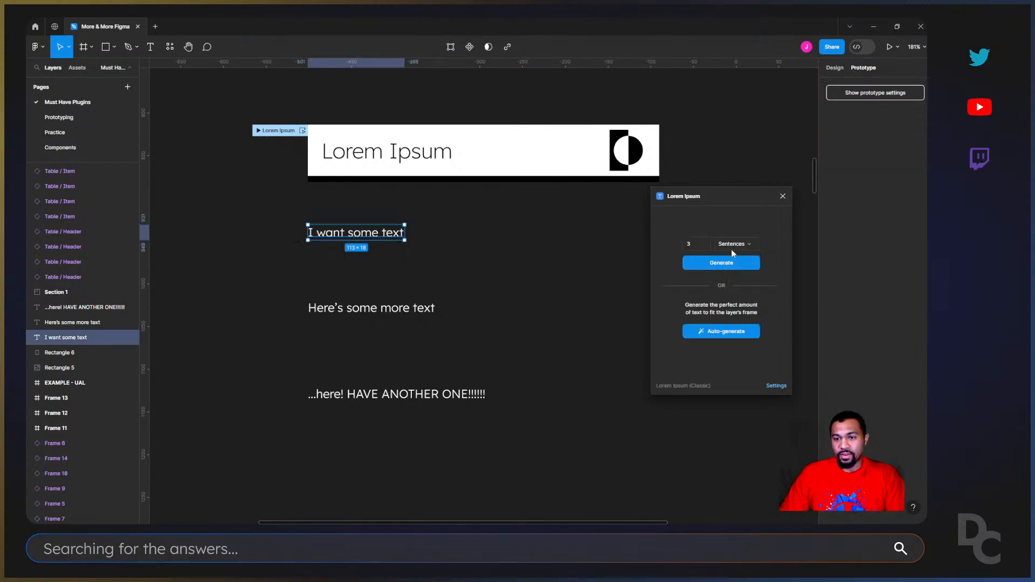
click(750, 245)
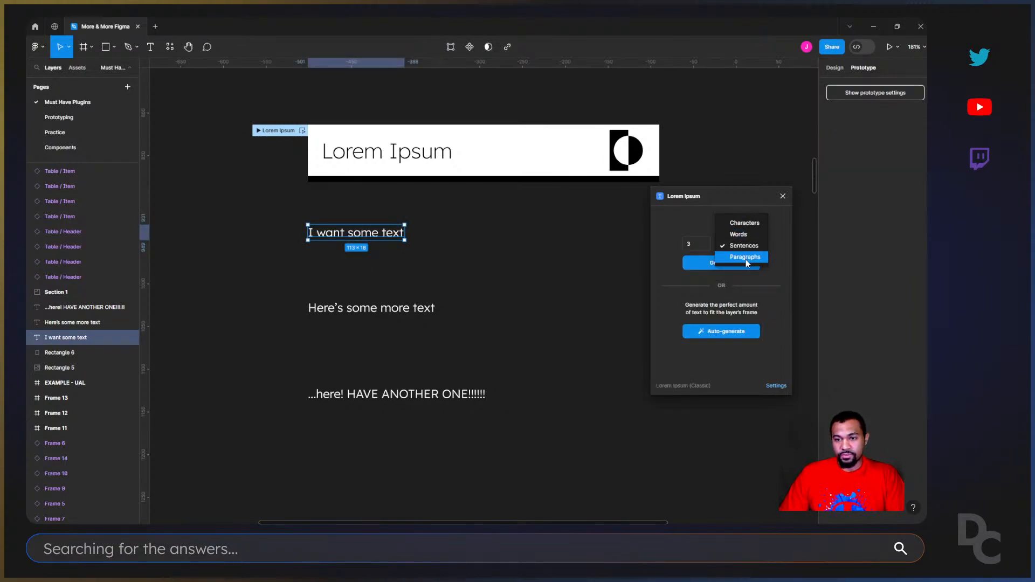
click(699, 245)
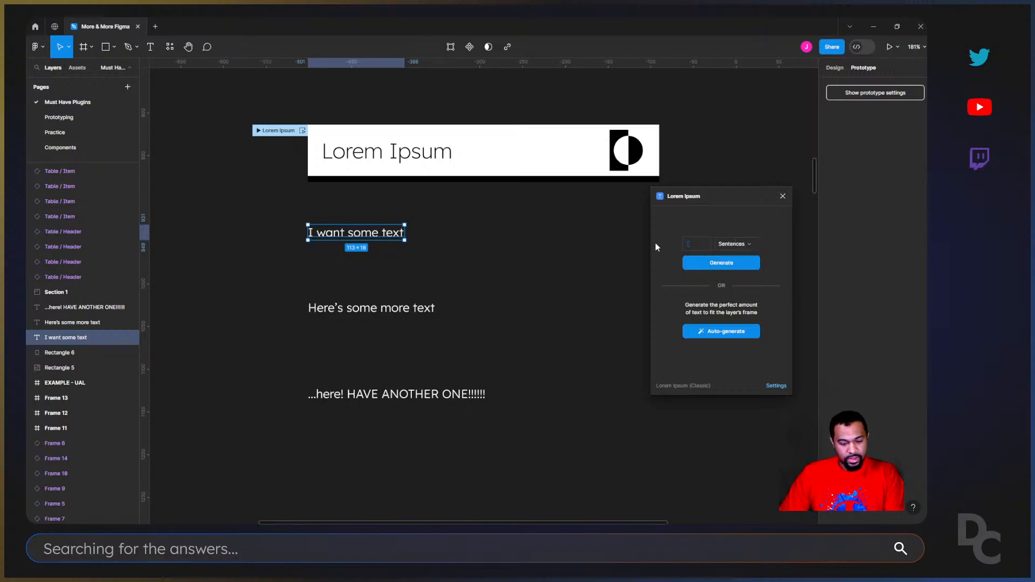
text(4)
click(722, 263)
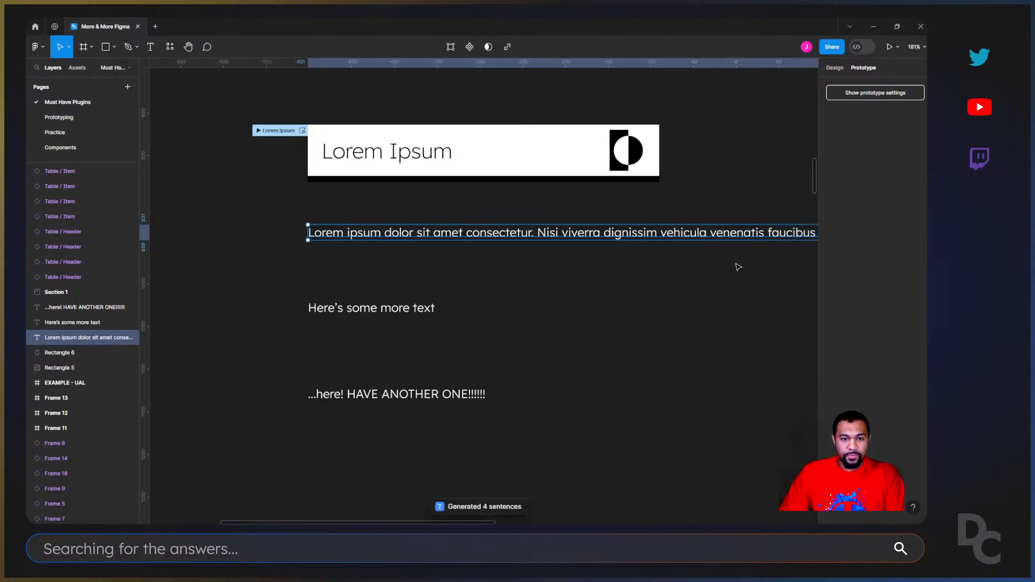
Show the generated text's design properties and set its resizing to auto height
click(835, 67)
click(886, 260)
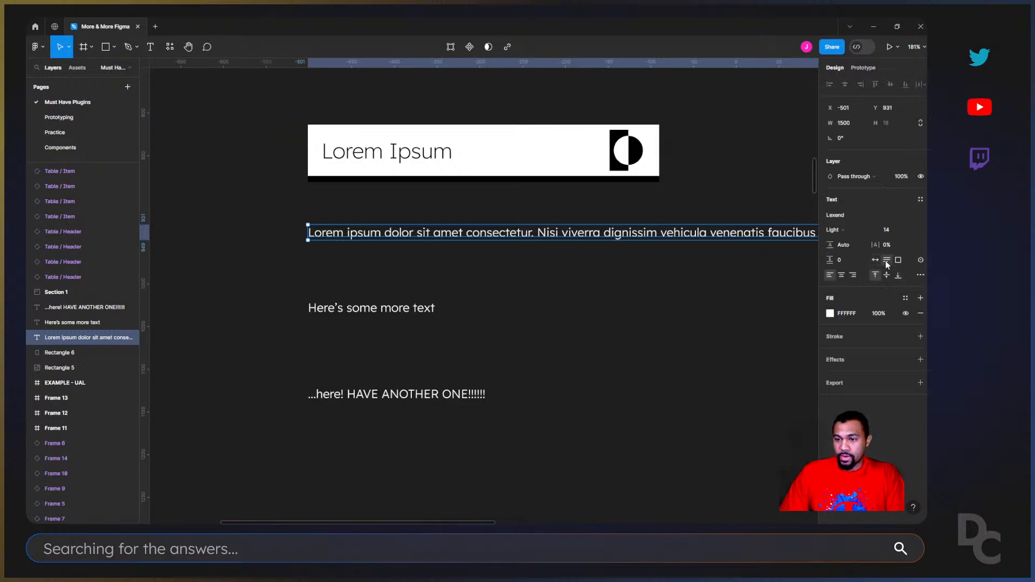
click(856, 124)
key(ctrl+a)
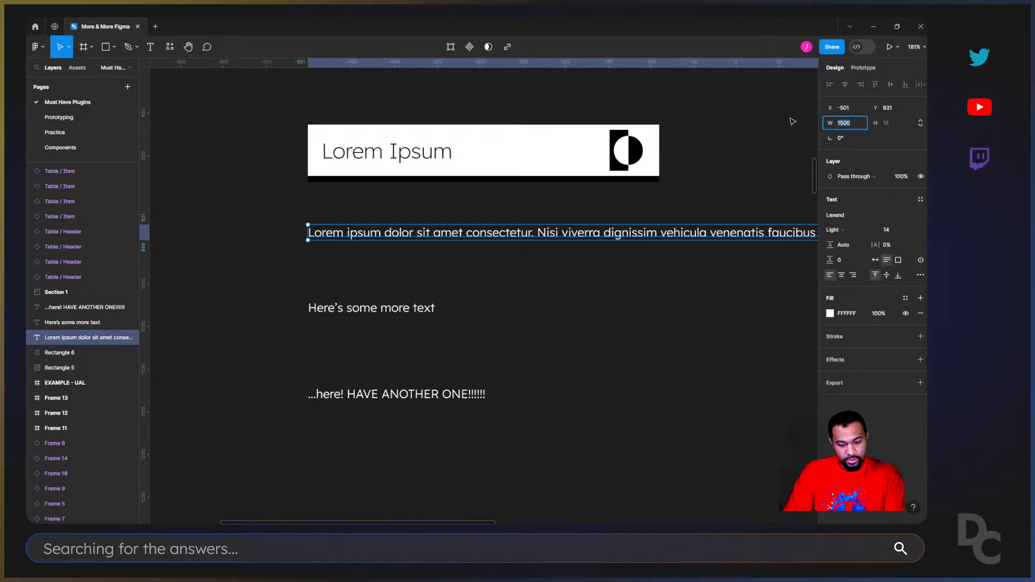
text(72)
key(Escape)
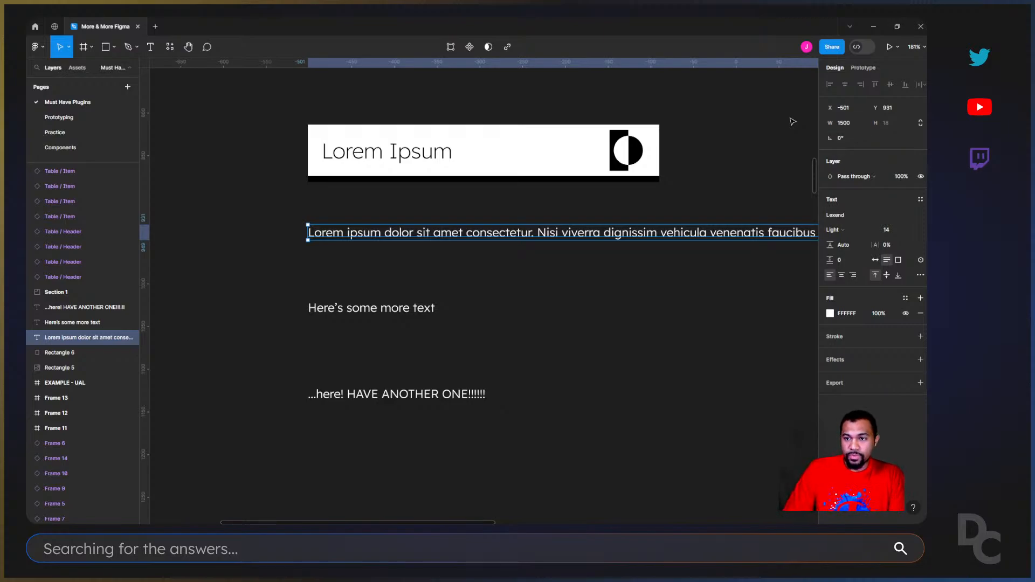
Set the generated text's width to 720, narrow it in stages to 500, and deselect it
click(844, 126)
text(720)
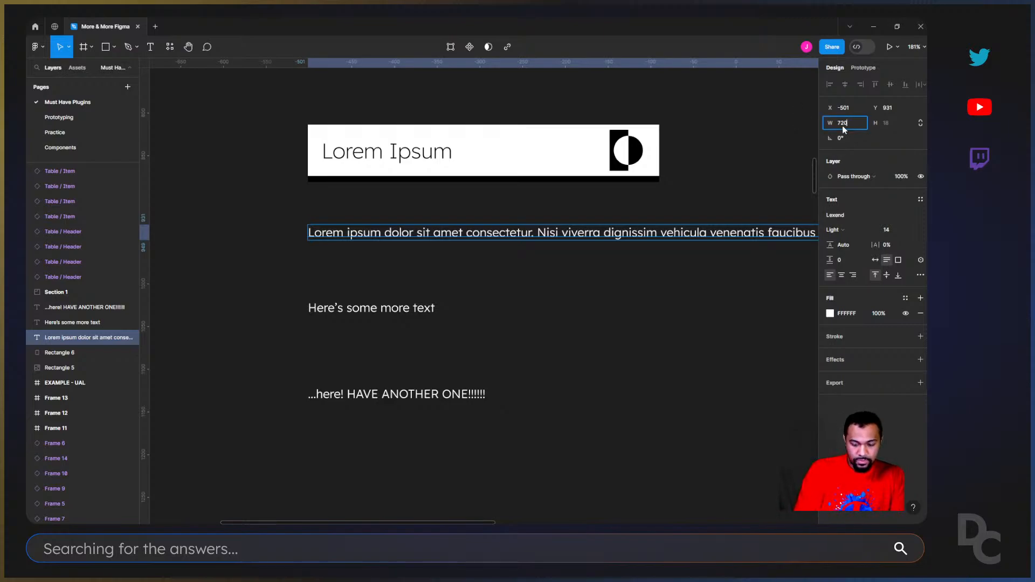
key(Return)
click(850, 122)
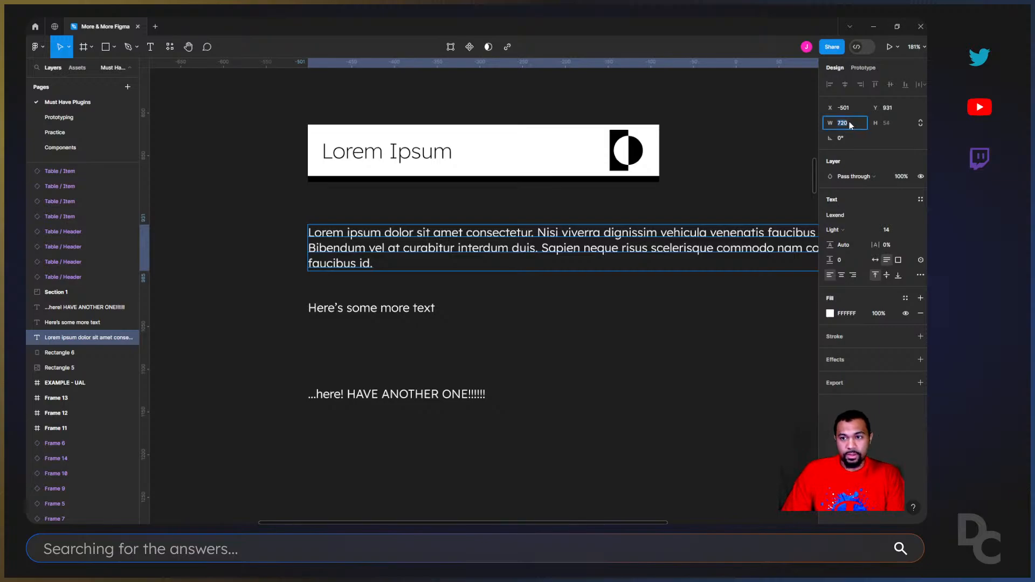
text(690)
key(Return)
text(650)
key(Return)
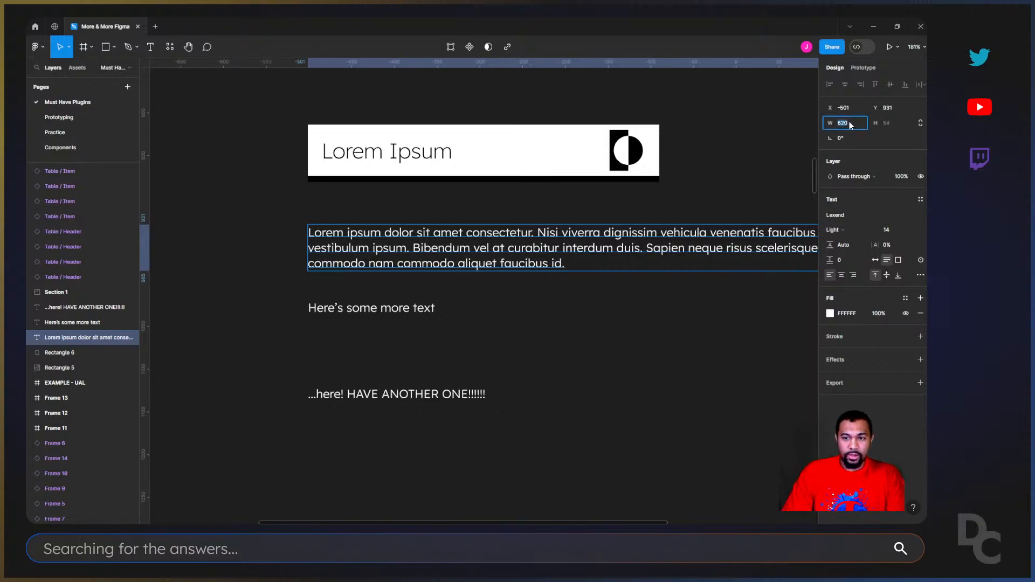
text(500)
key(Return)
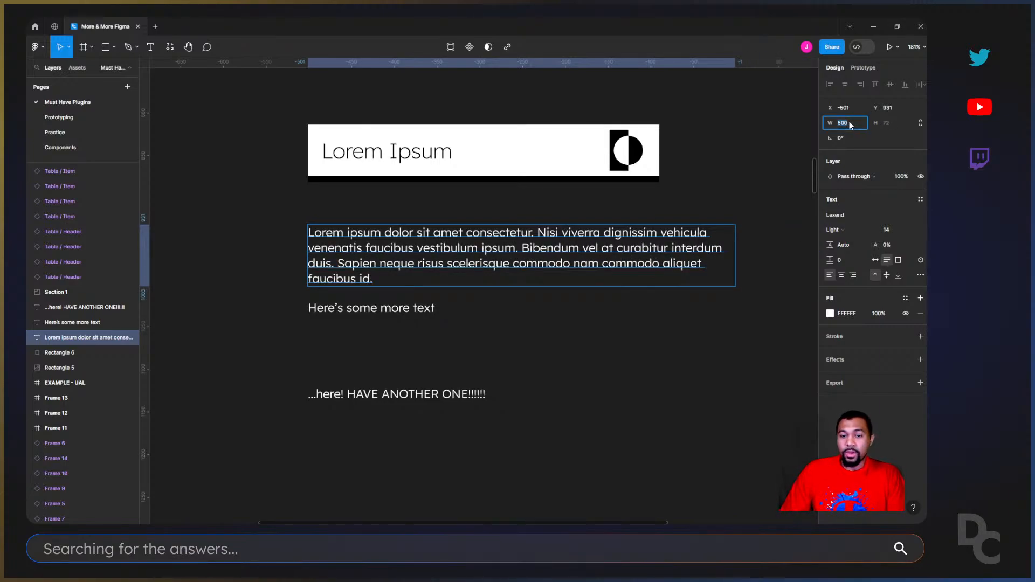
click(695, 347)
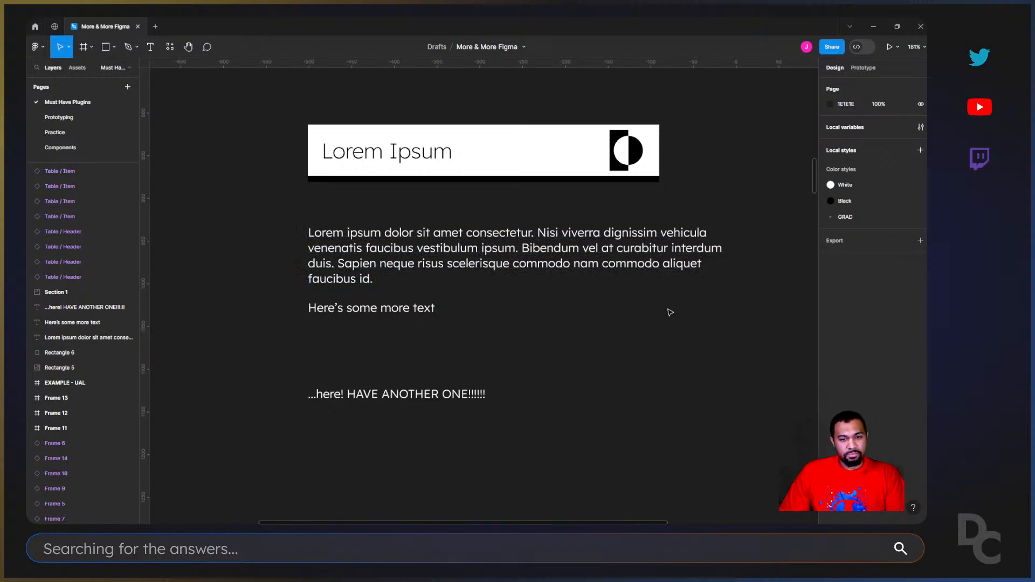
Run the Lorem Ipsum plugin on the "Here's some more text" and "...here! HAVE ANOTHER ONE!!!!!!" layers together
click(426, 310)
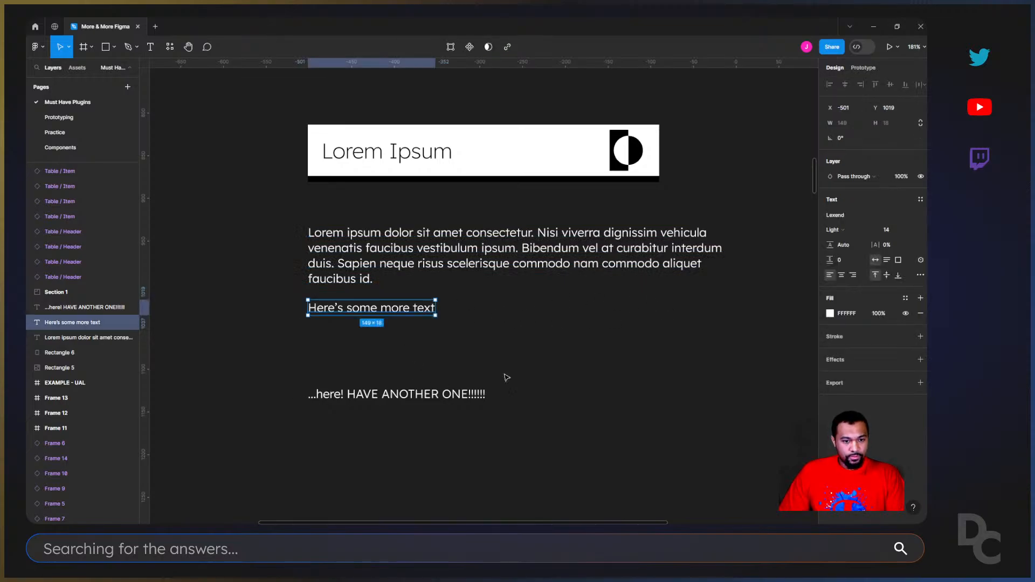
shift+click(452, 397)
key(shift+i)
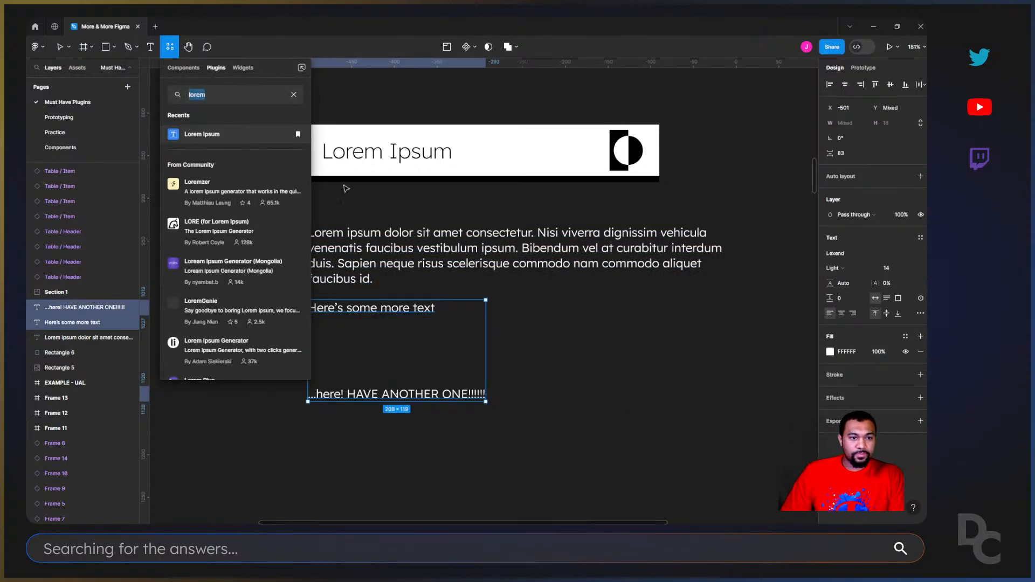
click(231, 142)
Replace both selected text layers with 18 generated Lorem Ipsum words each
click(734, 244)
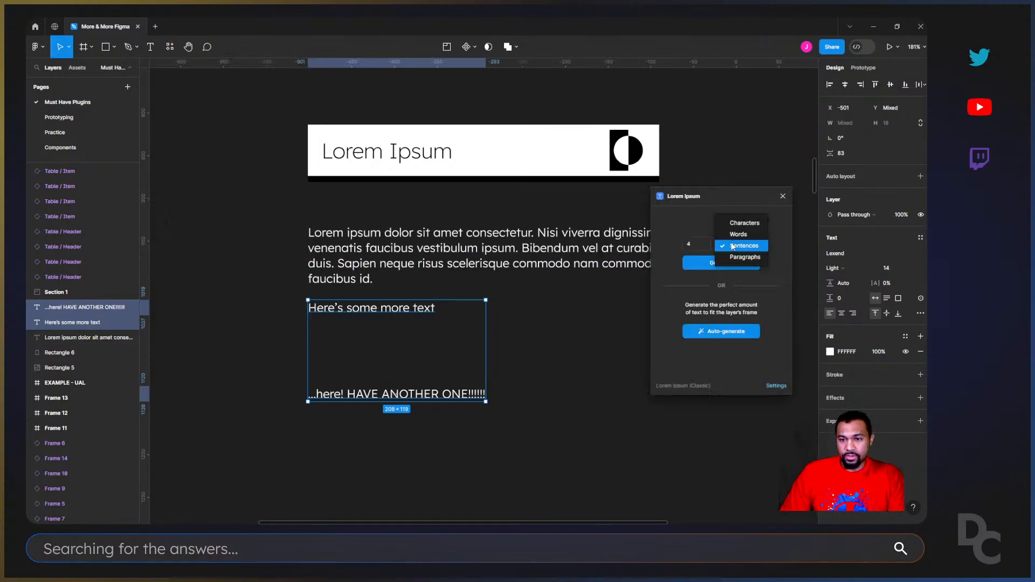
click(753, 259)
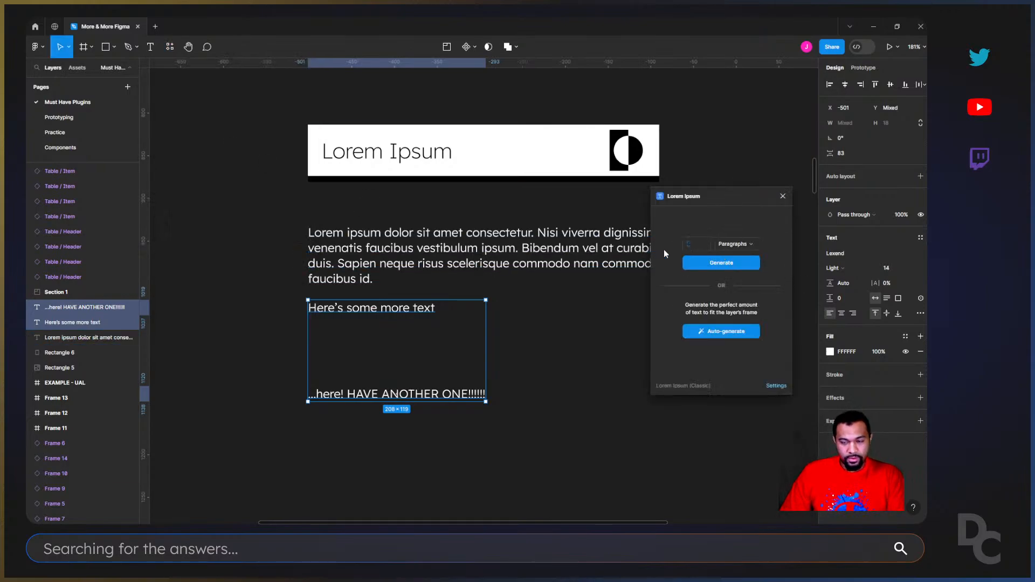
click(750, 245)
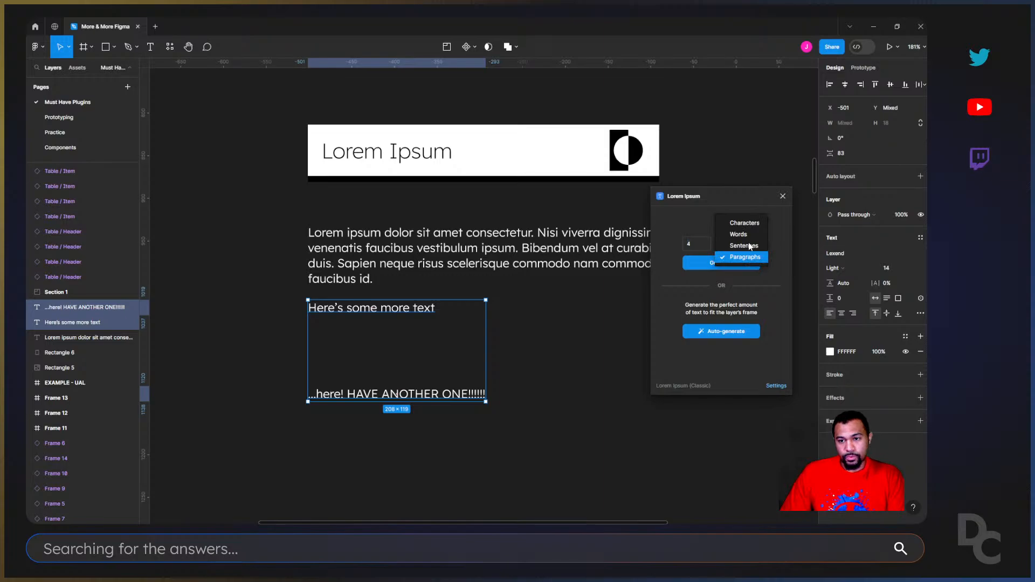
click(750, 237)
double_click(690, 244)
text(1)
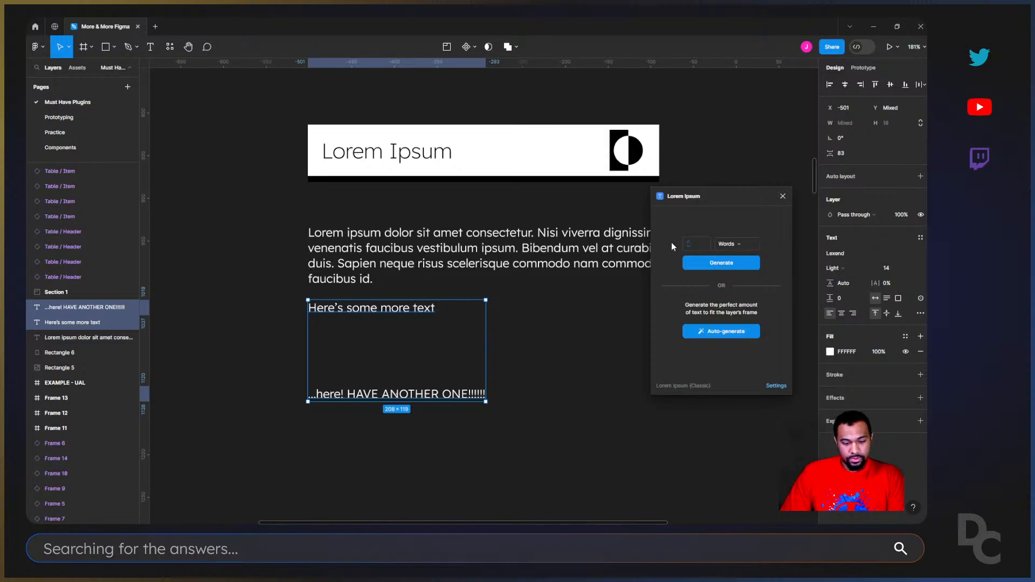
text(8)
click(721, 263)
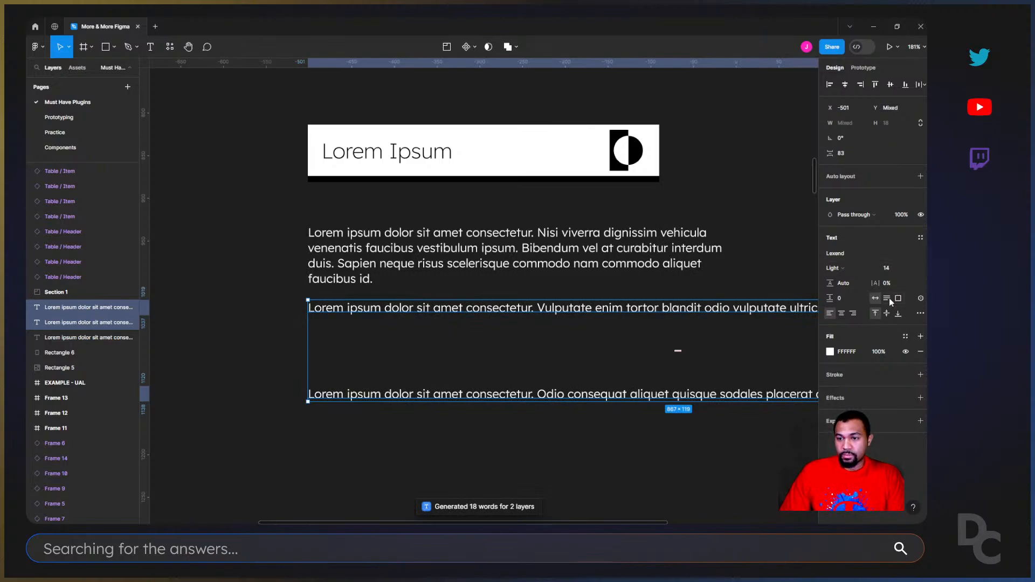
Set the two generated texts to auto height with a width of 320, and deselect them
click(849, 121)
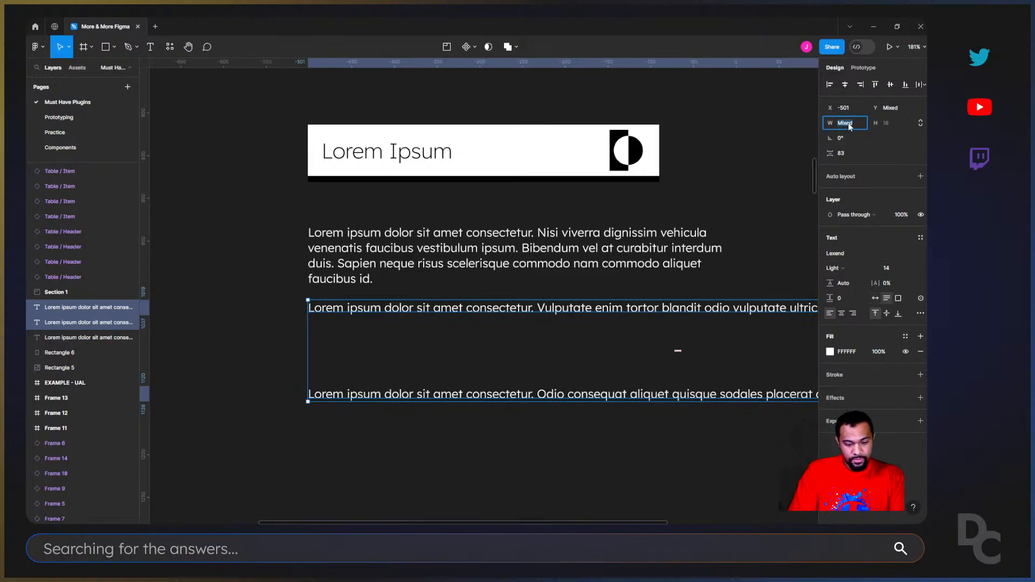
text(300)
key(Return)
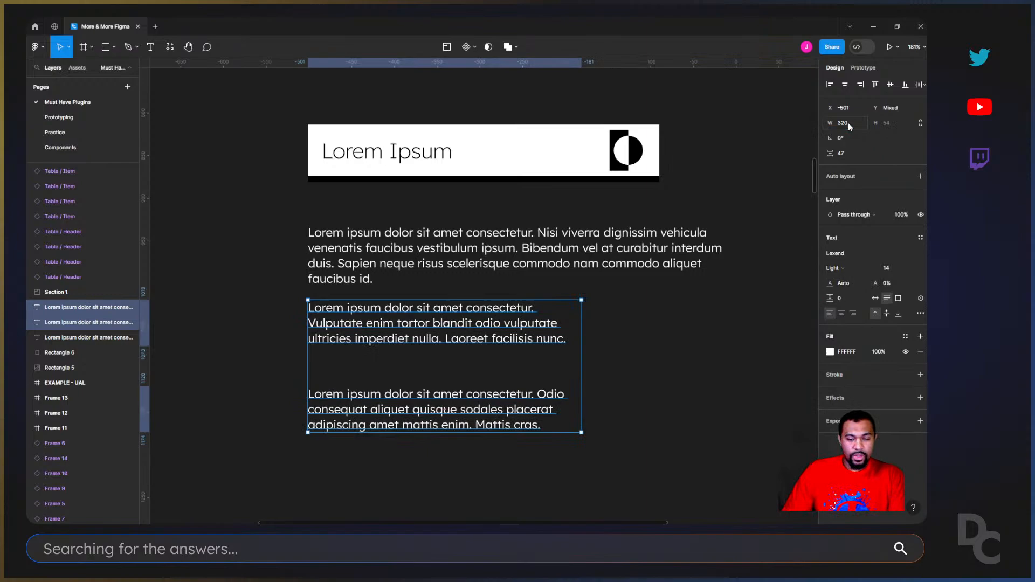
click(717, 389)
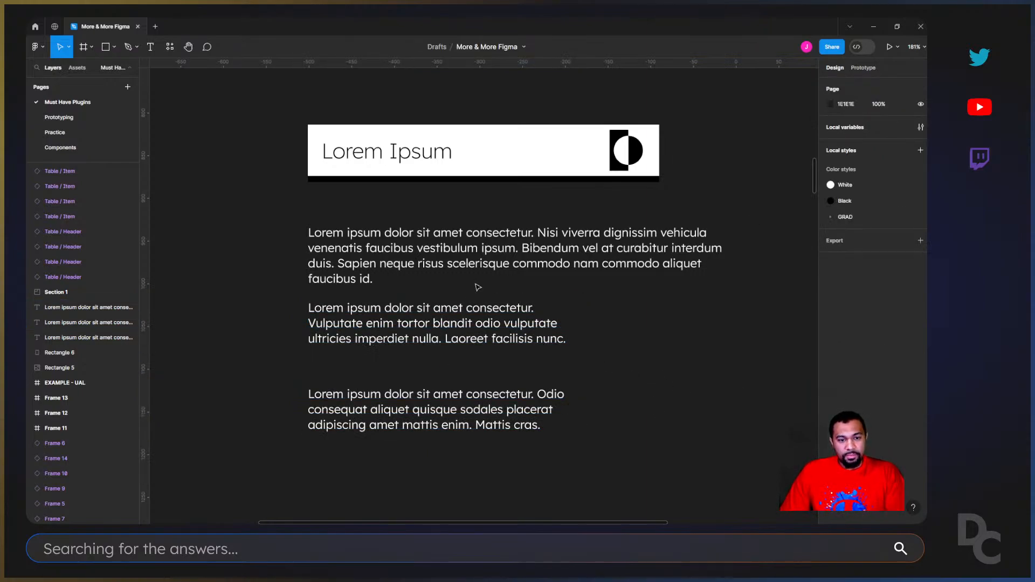
Replace the middle text layer with 2 generated Lorem Ipsum paragraphs
click(432, 323)
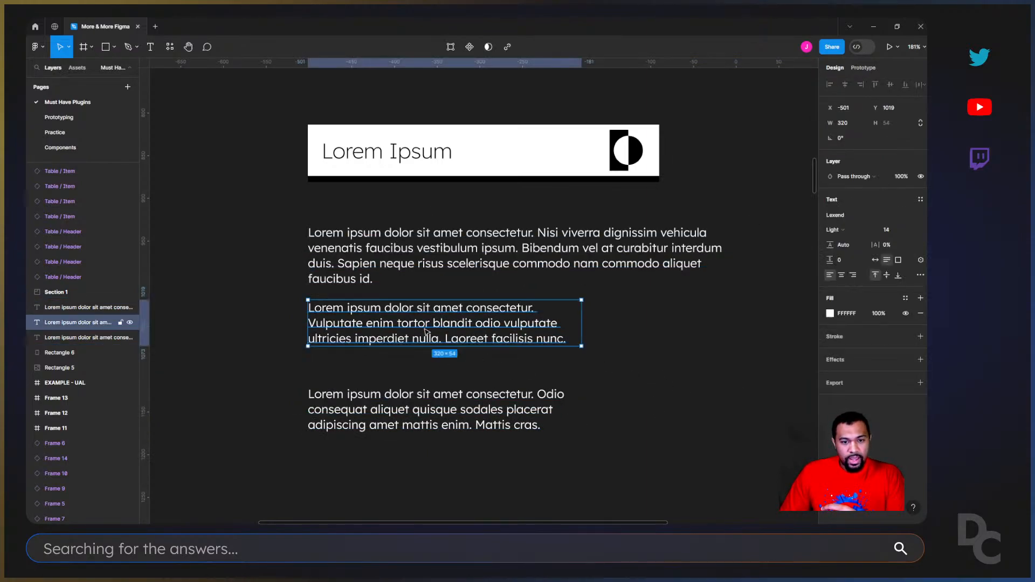
key(shift+i)
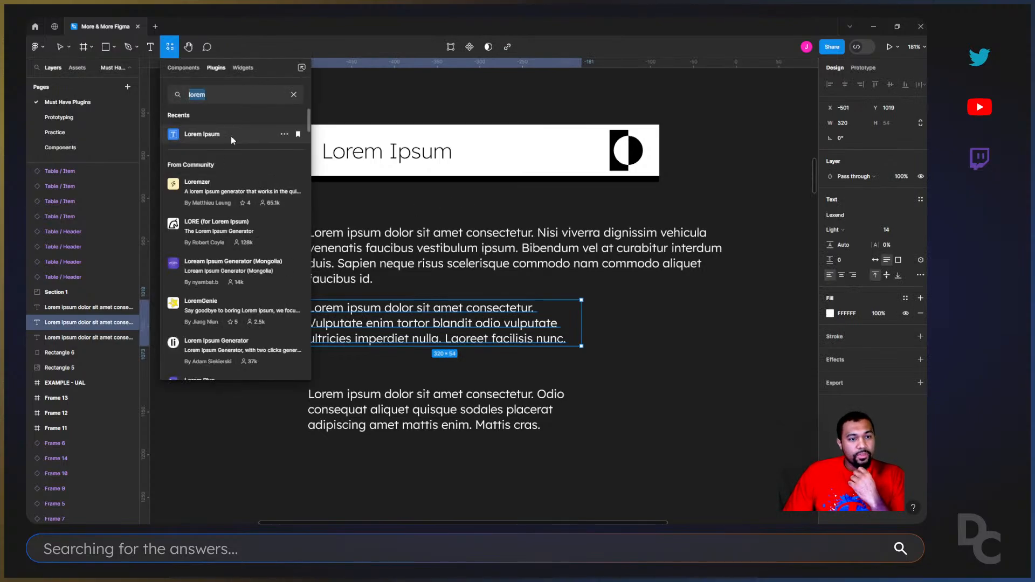
click(236, 138)
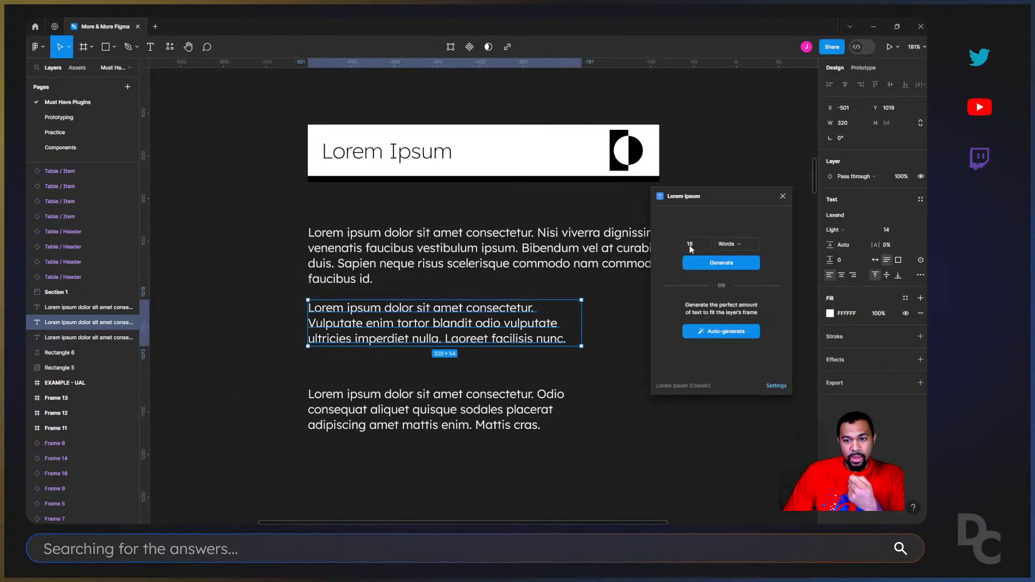
click(737, 245)
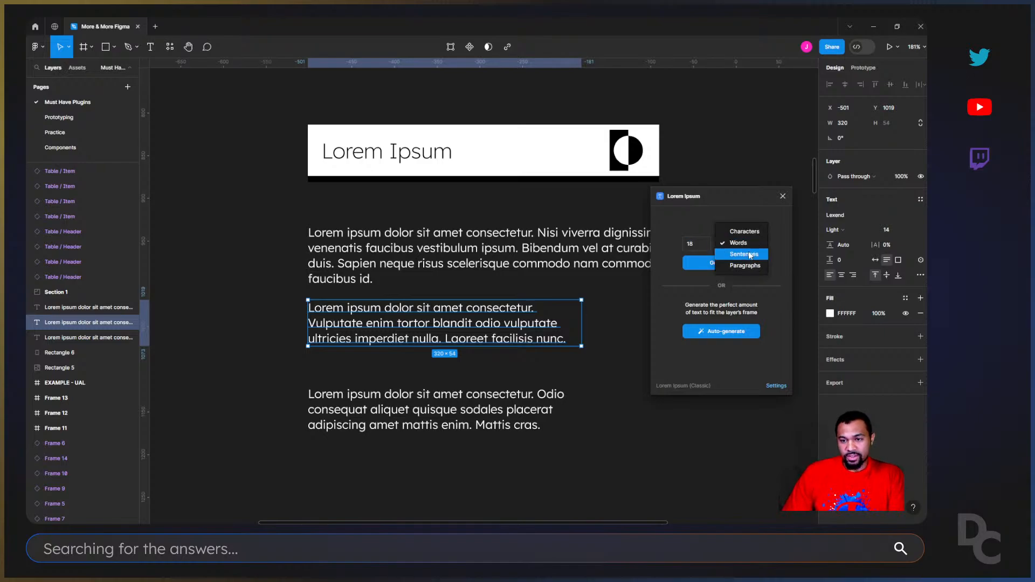
click(748, 265)
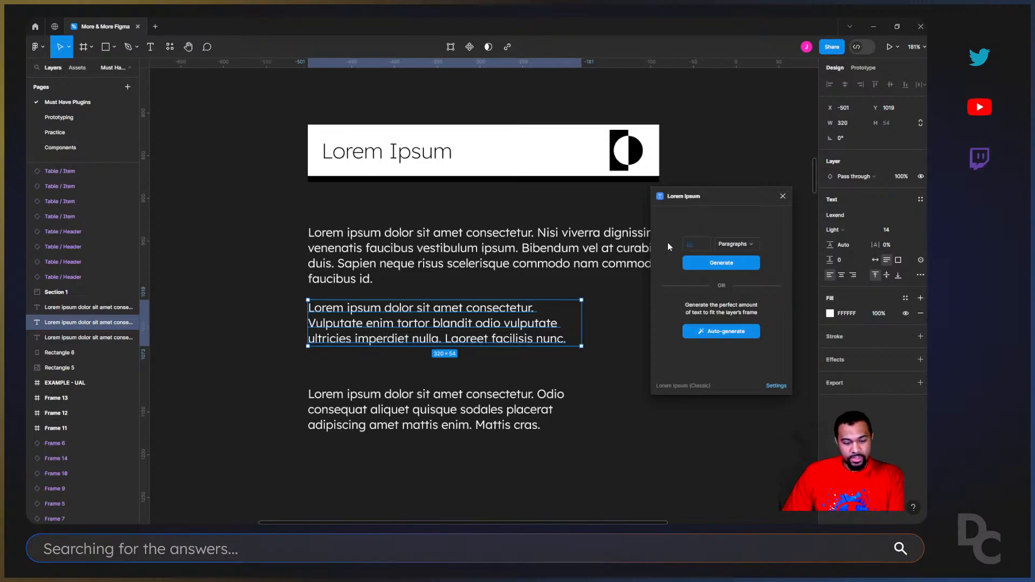
click(715, 263)
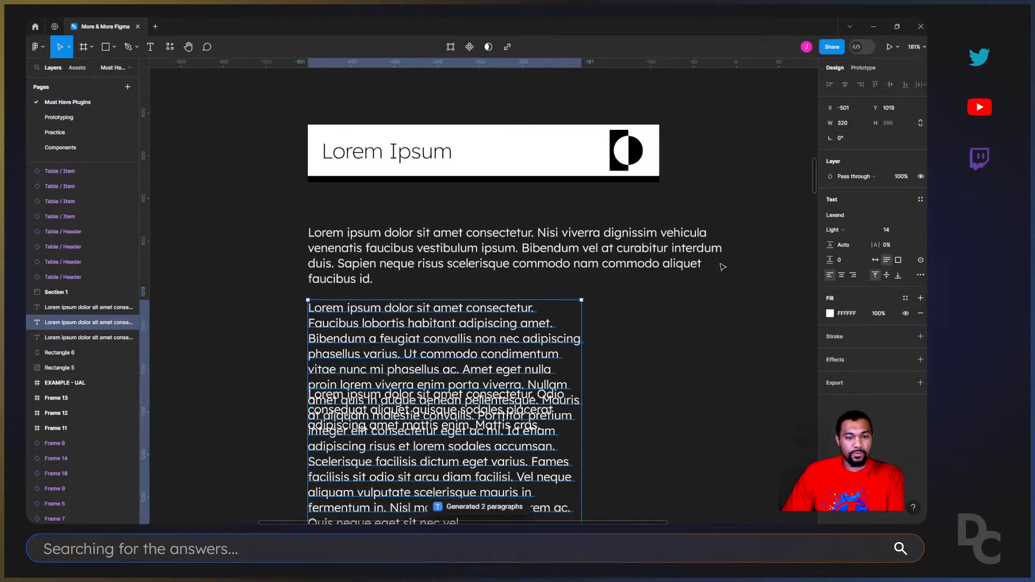
Widen the two-paragraph text to about 585 and move it sideways, clear of the text it overlaps
drag(581, 385, 808, 385)
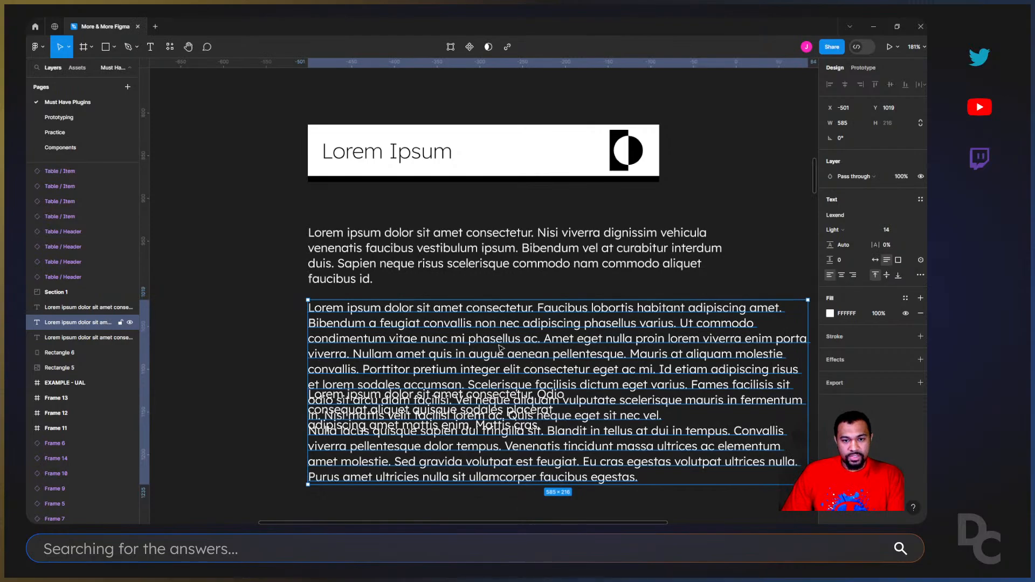
drag(519, 334, 773, 315)
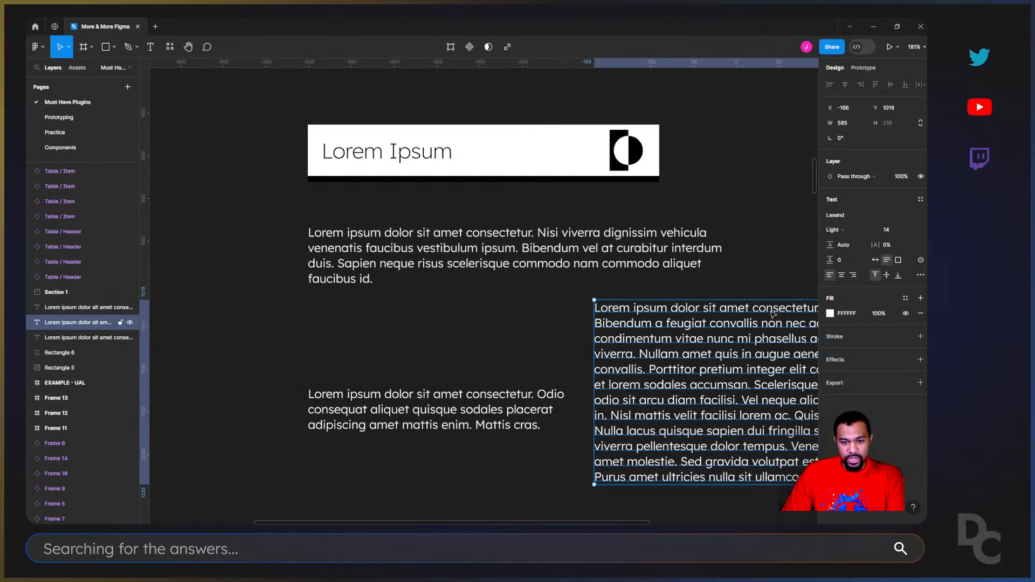
drag(720, 360, 531, 330)
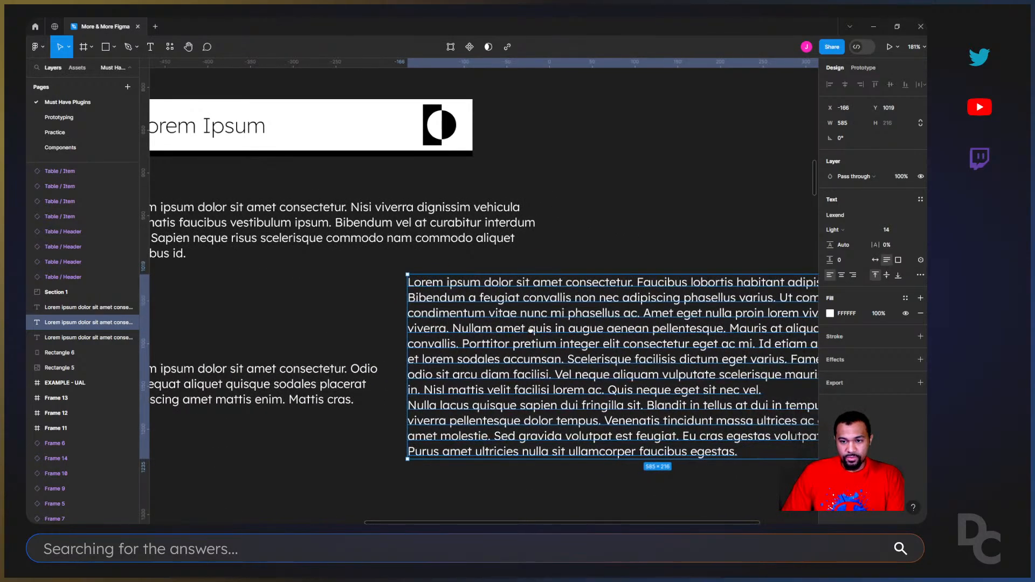
scroll(531, 330, left, 3)
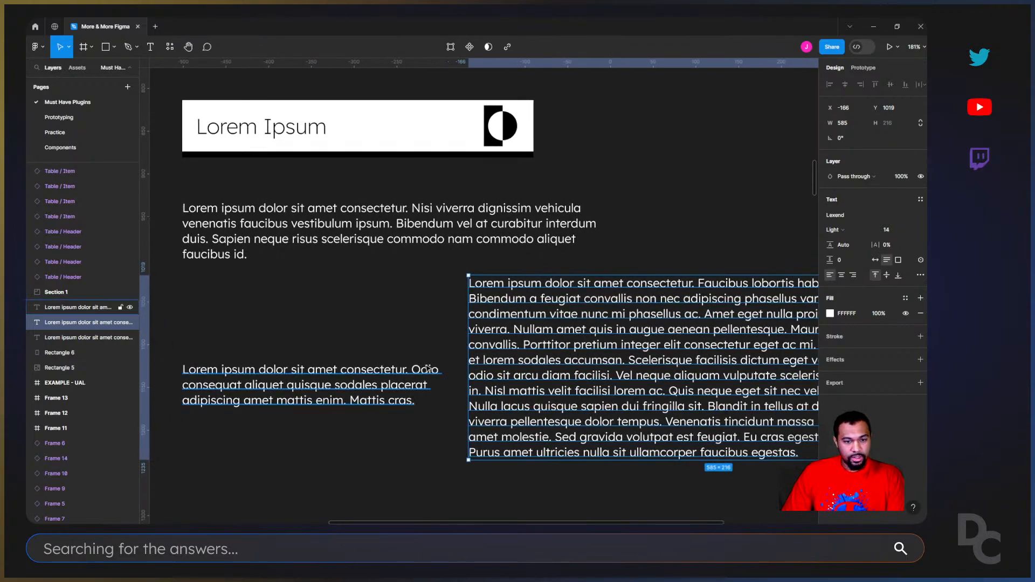
drag(666, 345, 381, 337)
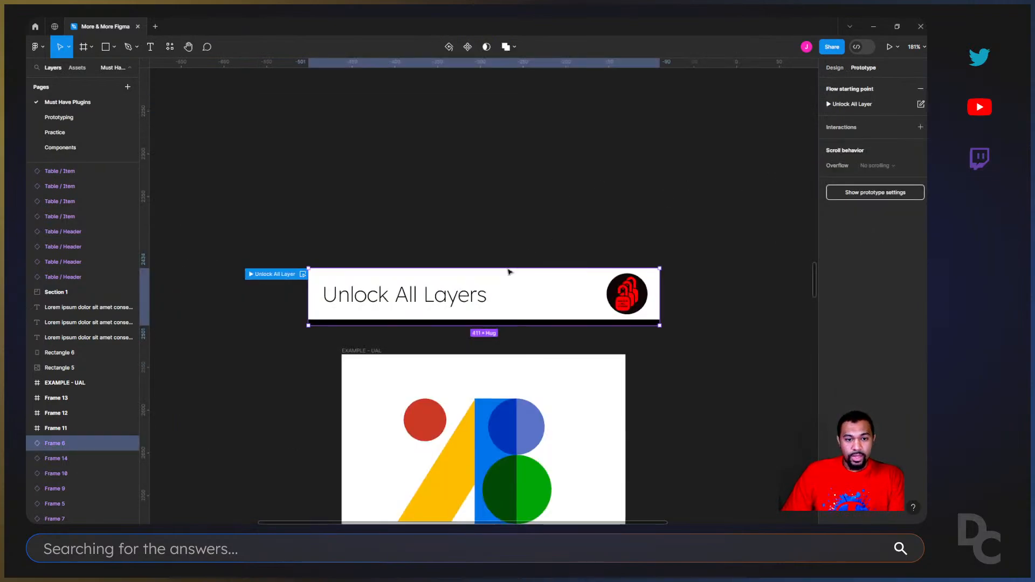
Bring the Unlock All Layers example into view with nothing selected, and show the page's design properties
scroll(641, 341, down, 3)
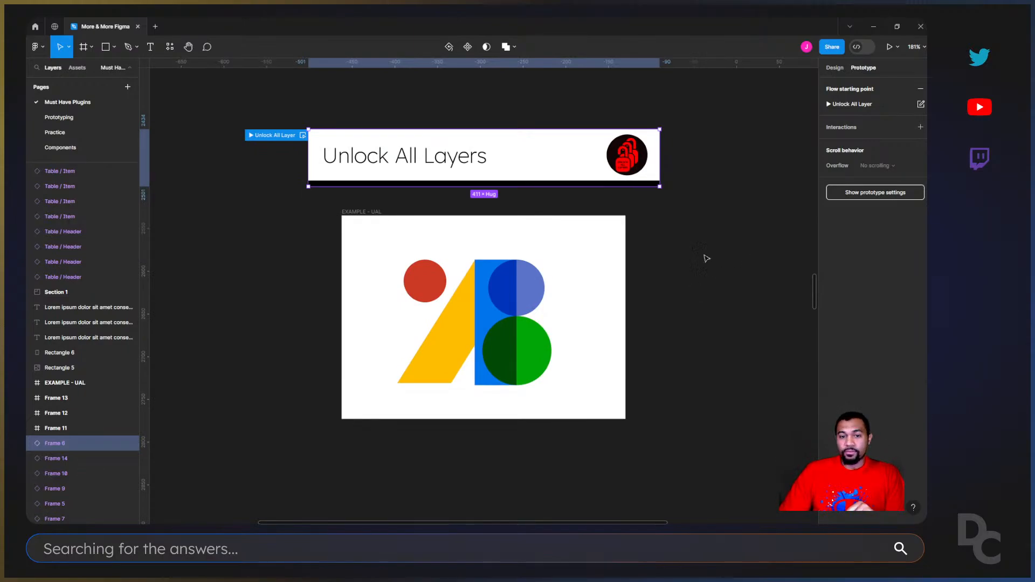
click(235, 248)
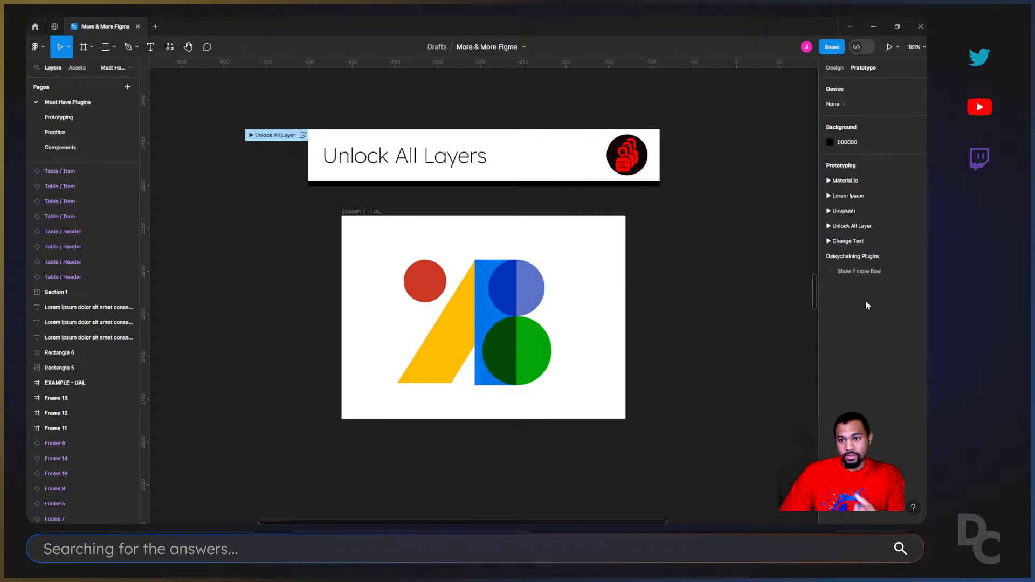
click(834, 68)
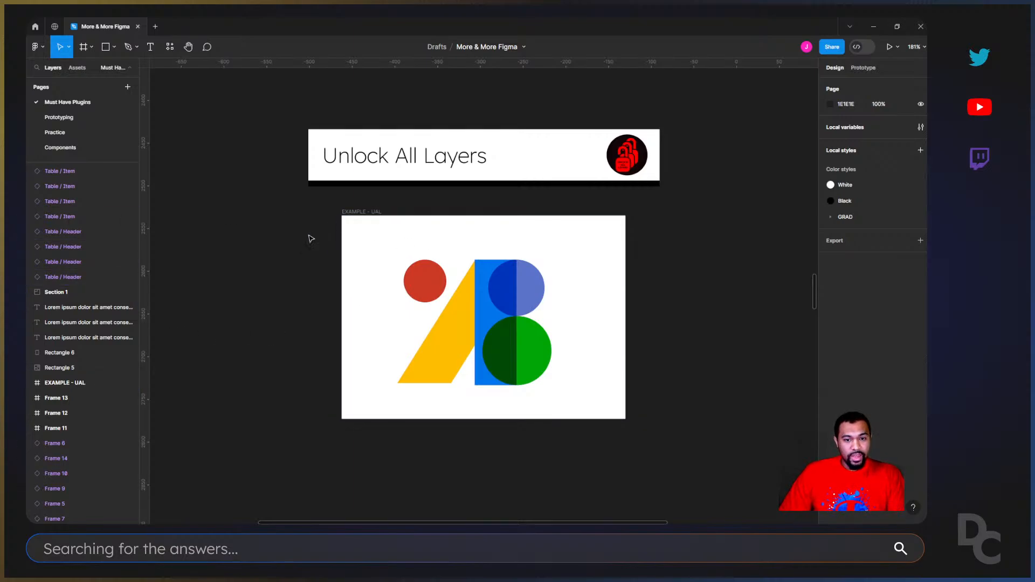
Try to select all shapes in the EXAMPLE - UAL frame, move the yellow shape aside, undo the move and deselect
drag(287, 229, 579, 393)
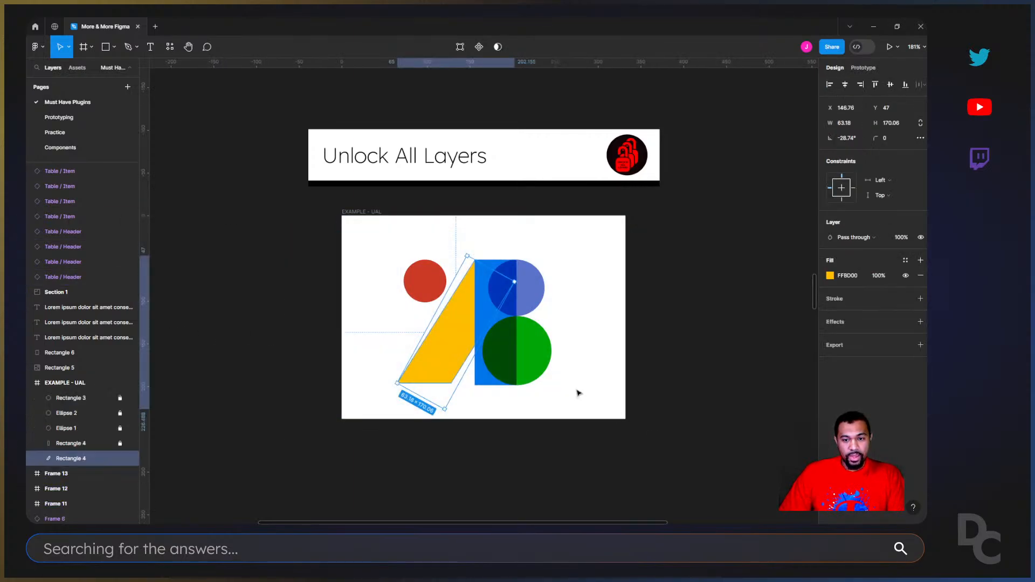
click(420, 313)
drag(365, 238, 566, 418)
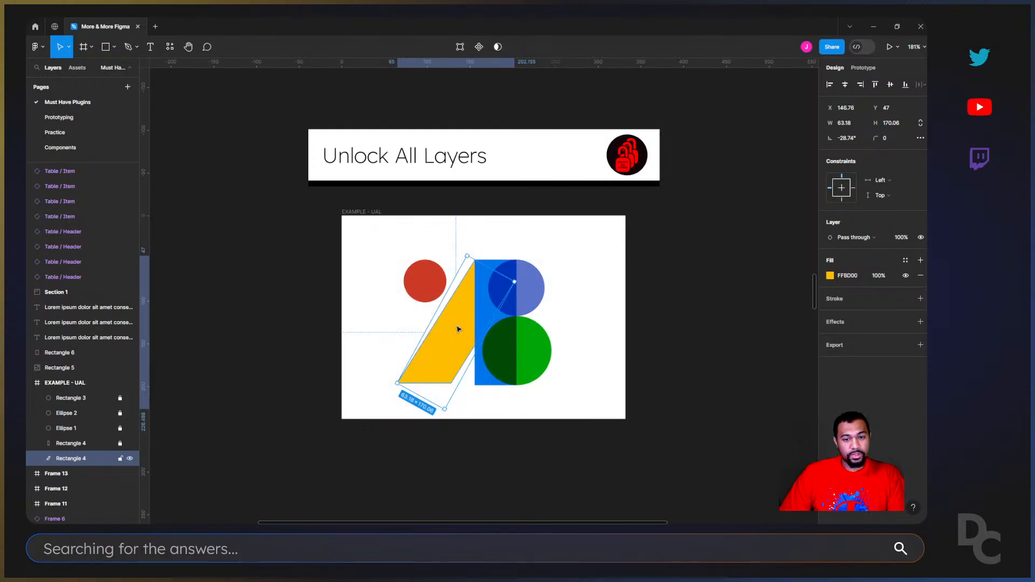
drag(356, 232, 578, 423)
drag(388, 239, 593, 439)
drag(466, 331, 631, 343)
key(ctrl+z)
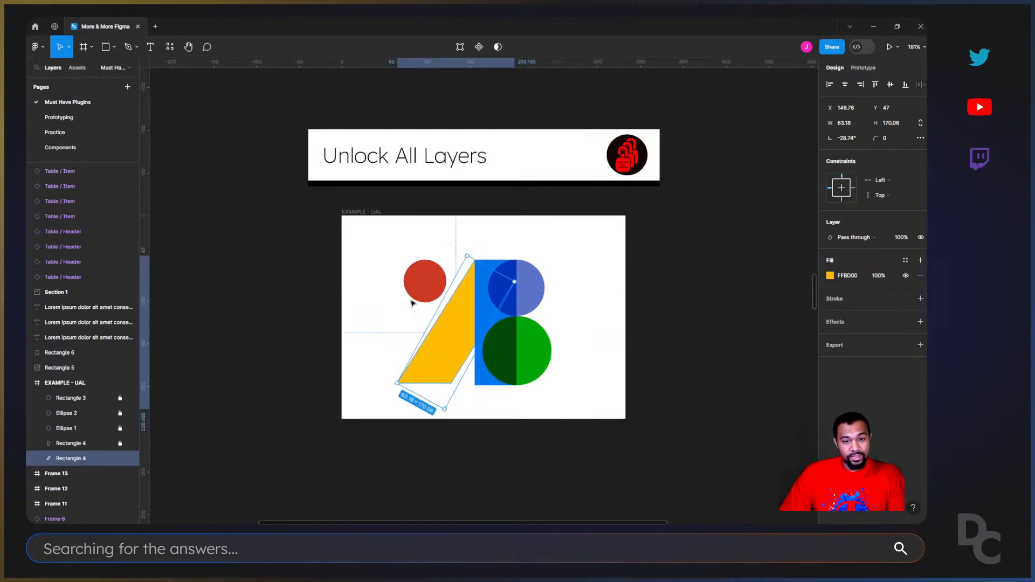
click(363, 261)
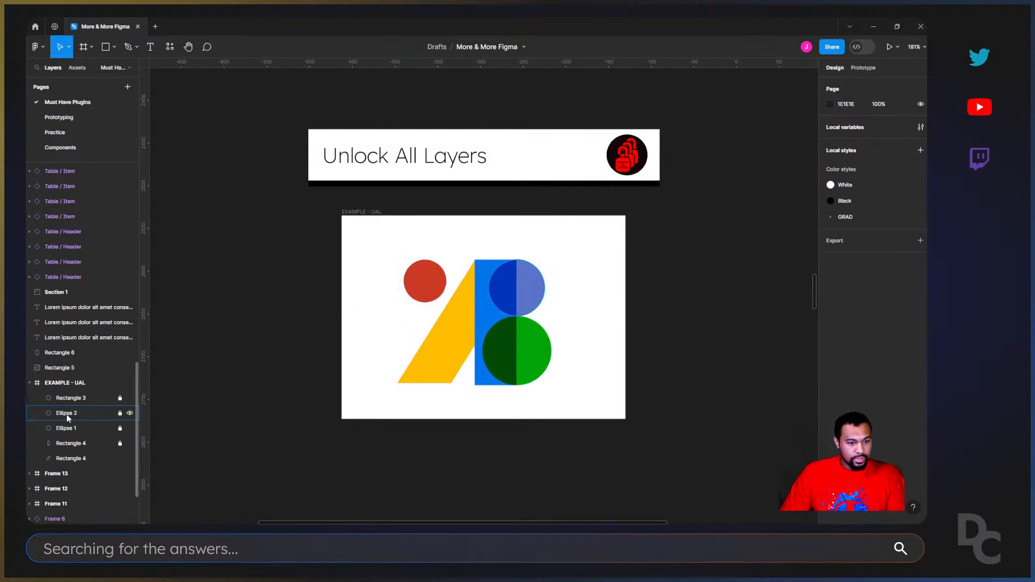
Try unlocking Rectangle 3 individually in the EXAMPLE - UAL frame, and undo the unlocking
click(120, 399)
key(ctrl+z)
key(ctrl+z)
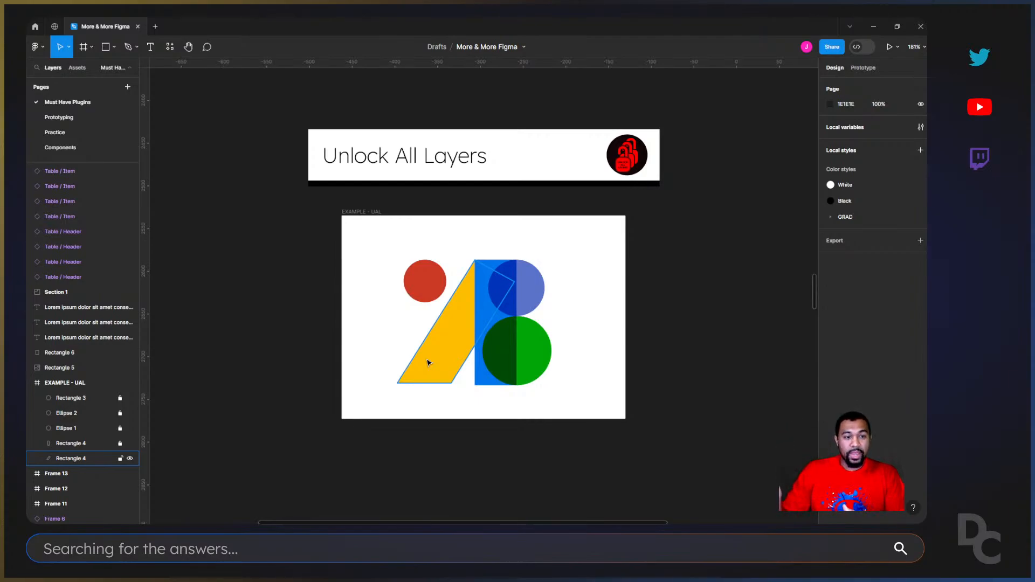
Examine the layer list and the EXAMPLE - UAL frame's locked layers, and try selecting all of the frame's shapes again
scroll(83, 361, up, 10)
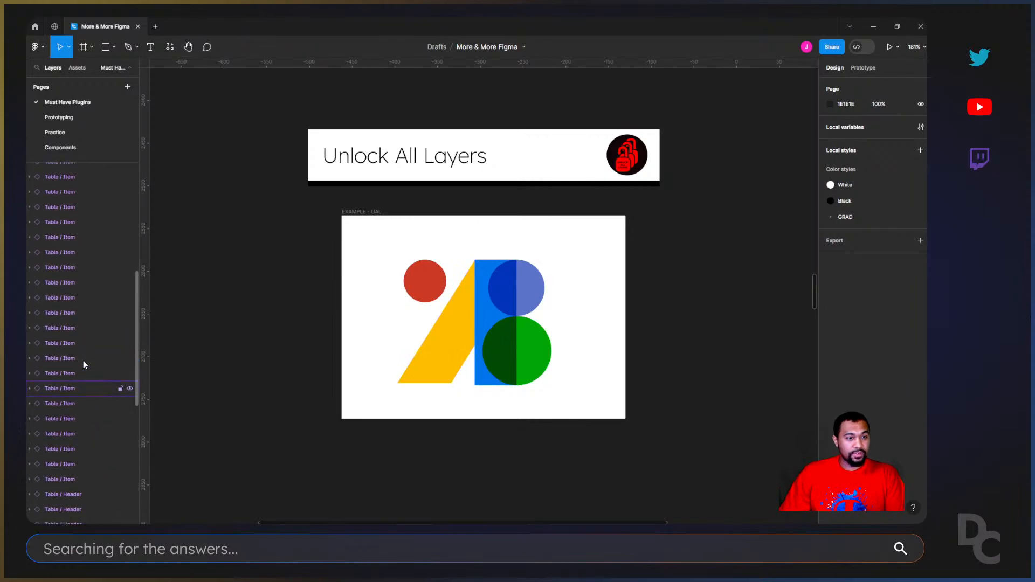
scroll(69, 219, down, 3)
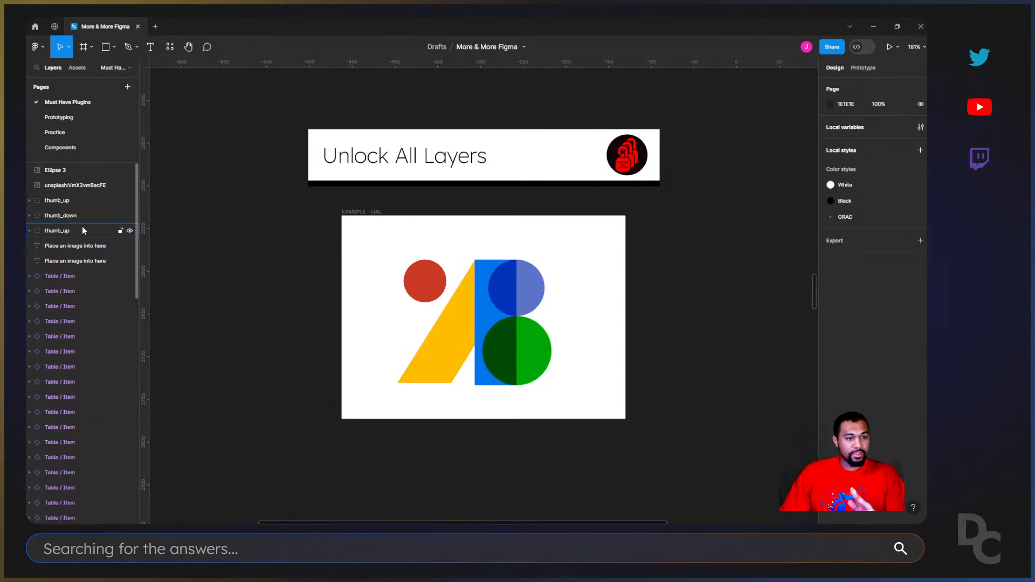
scroll(92, 290, down, 10)
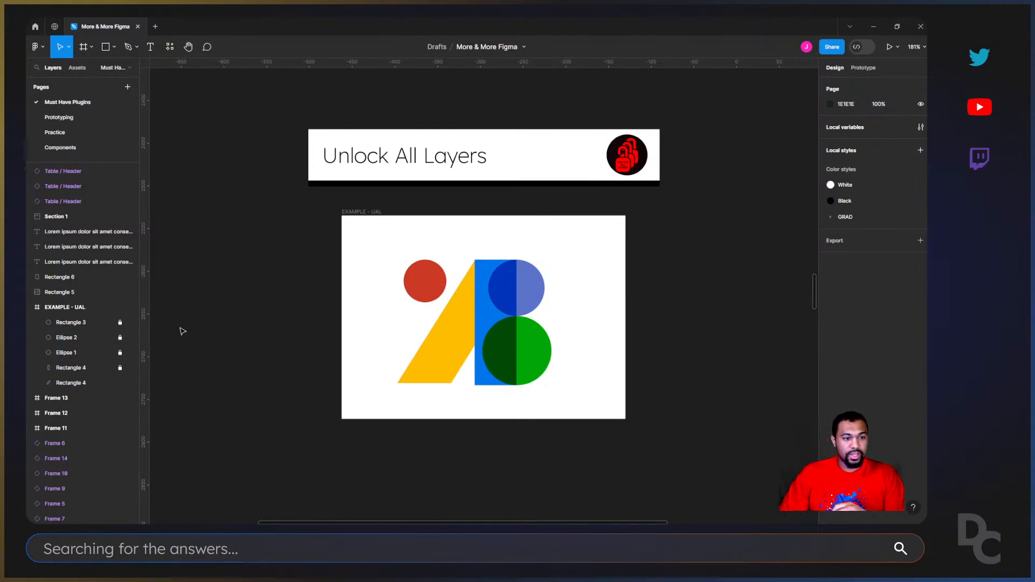
click(29, 308)
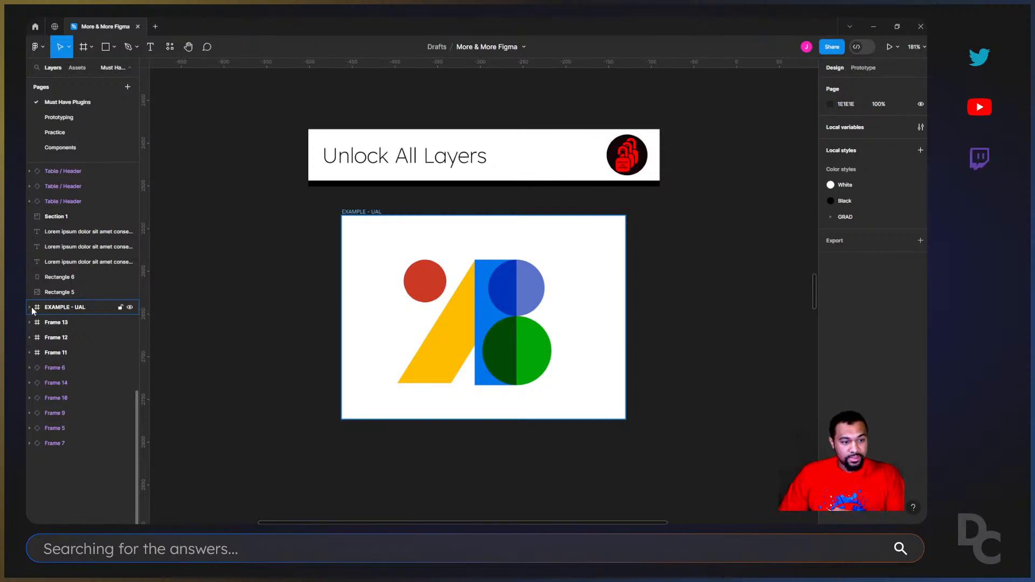
click(29, 308)
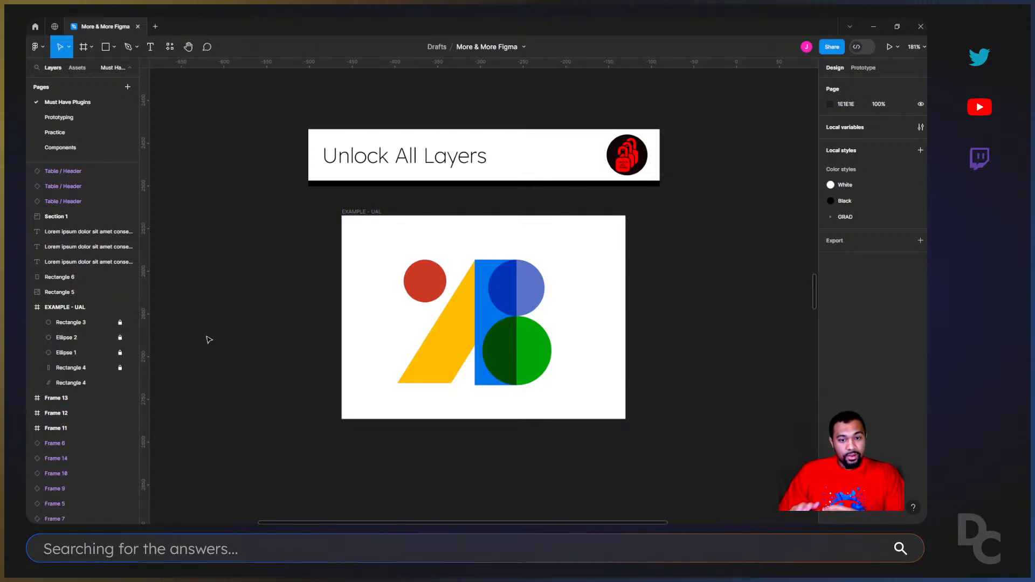
drag(280, 217, 678, 433)
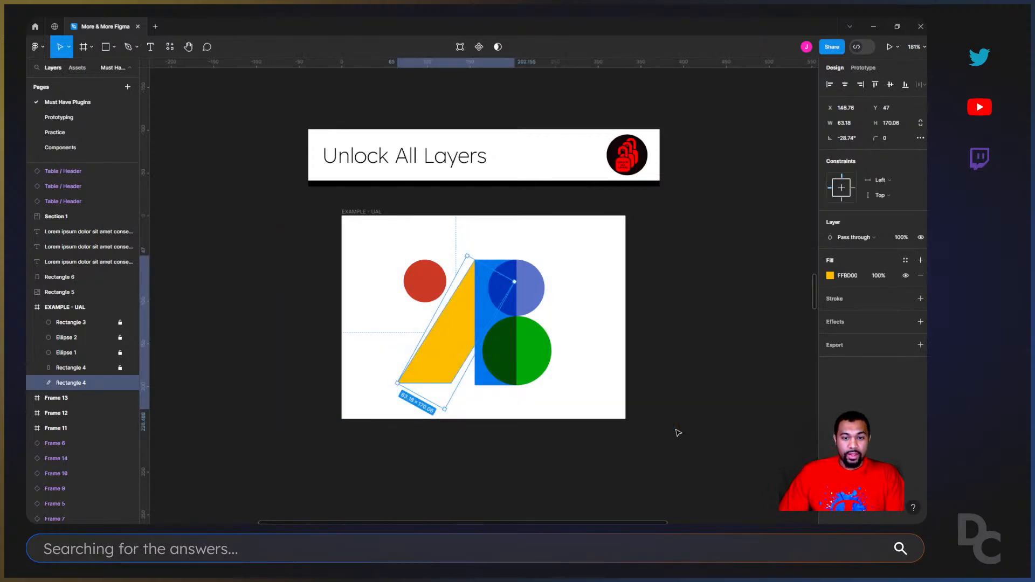
Clear the selection, search the plugins for "unlo" and run Unlock All Layers
click(619, 356)
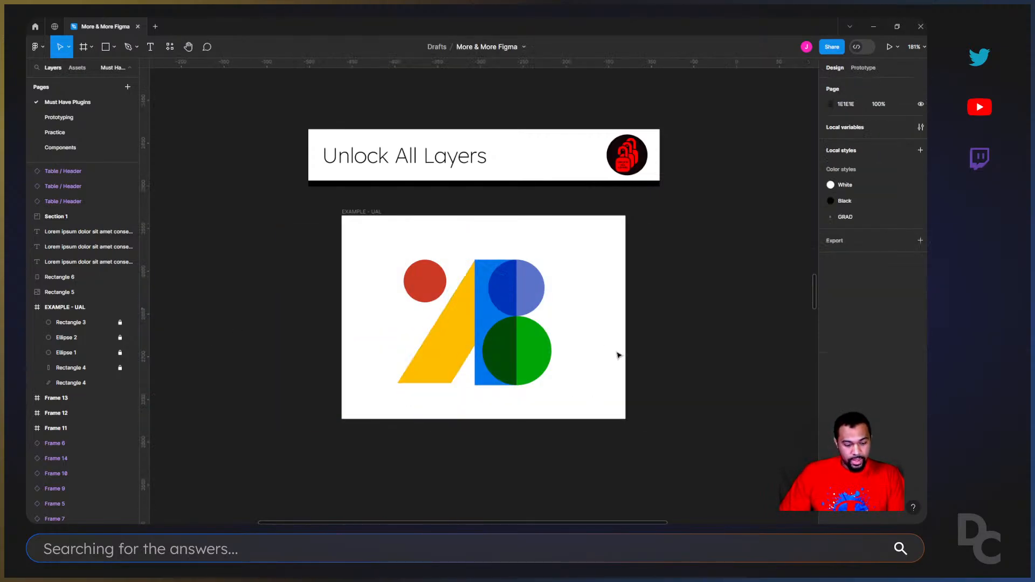
key(shift+i)
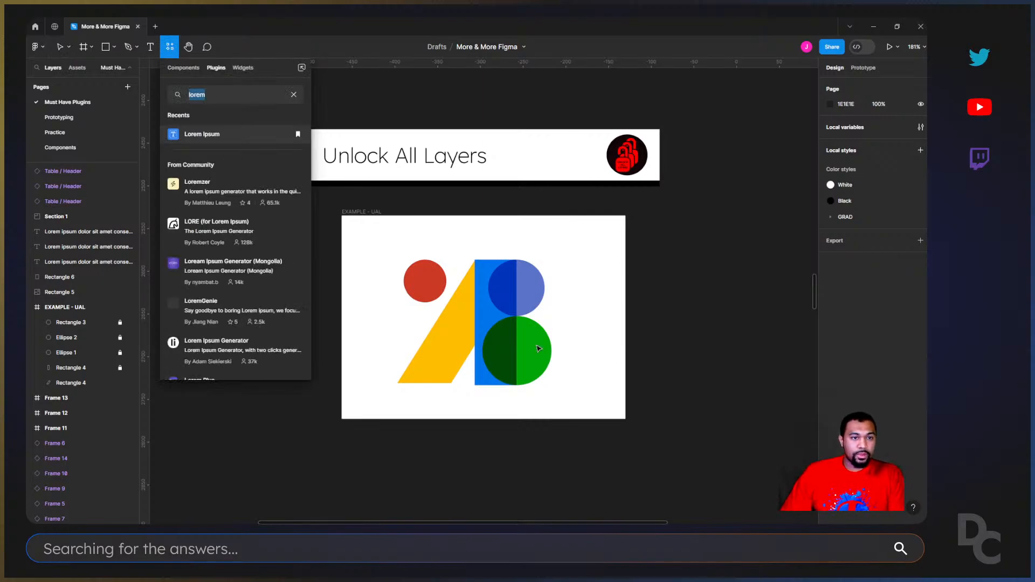
text(unlo)
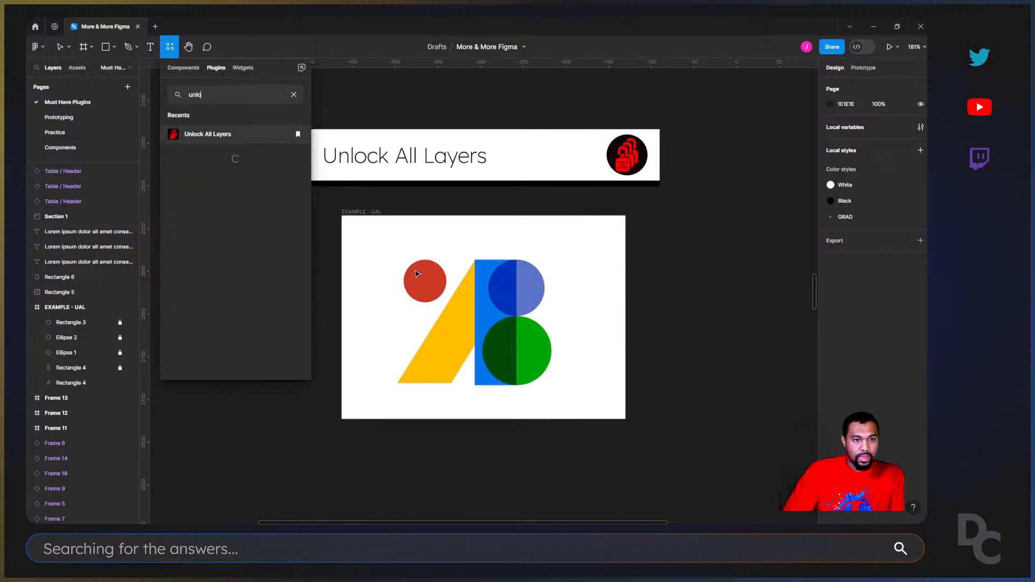
click(237, 135)
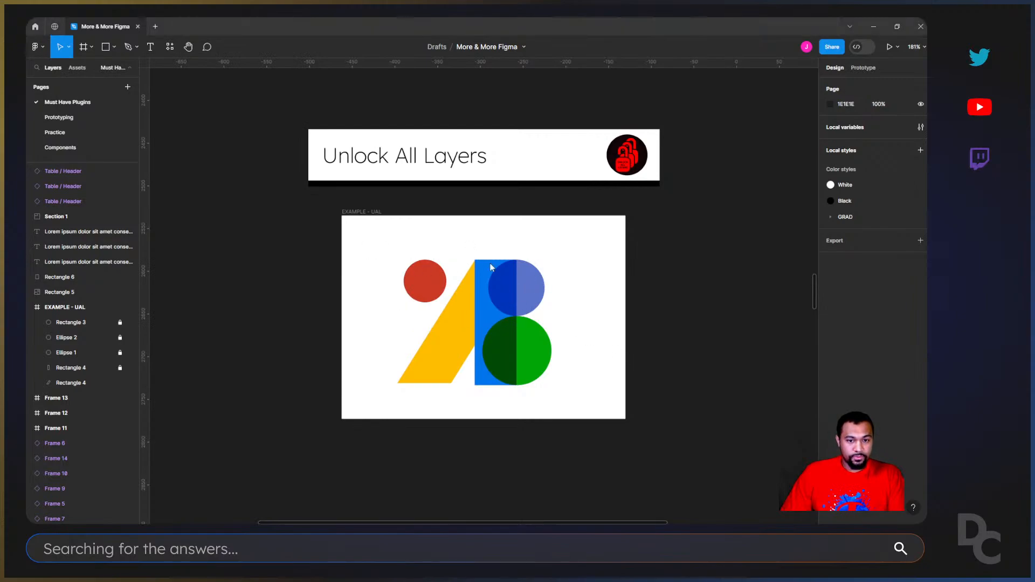
Rerun the last plugin to unlock all locked layers in the EXAMPLE - UAL frame
drag(120, 322, 120, 368)
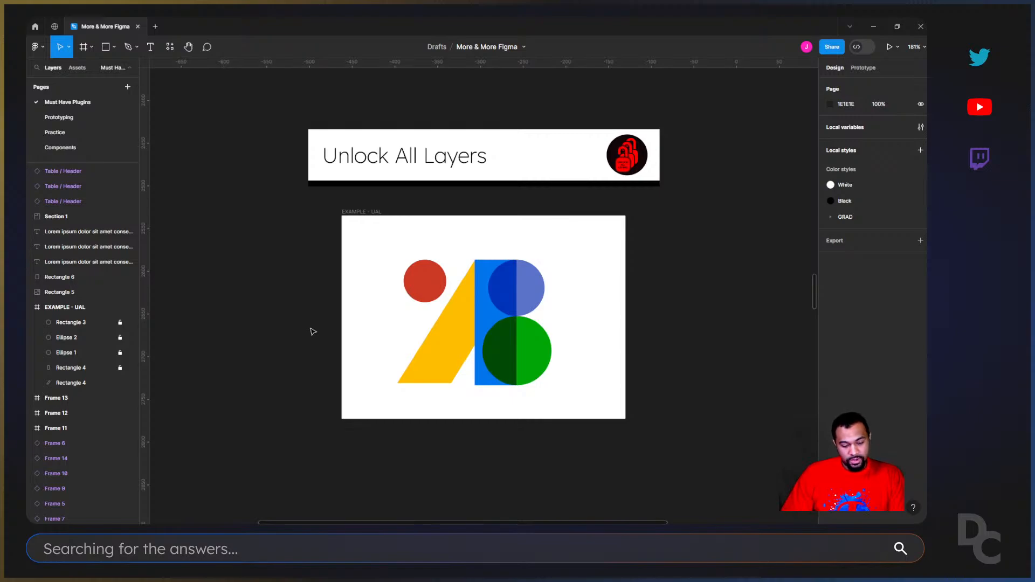
key(ctrl+alt+p)
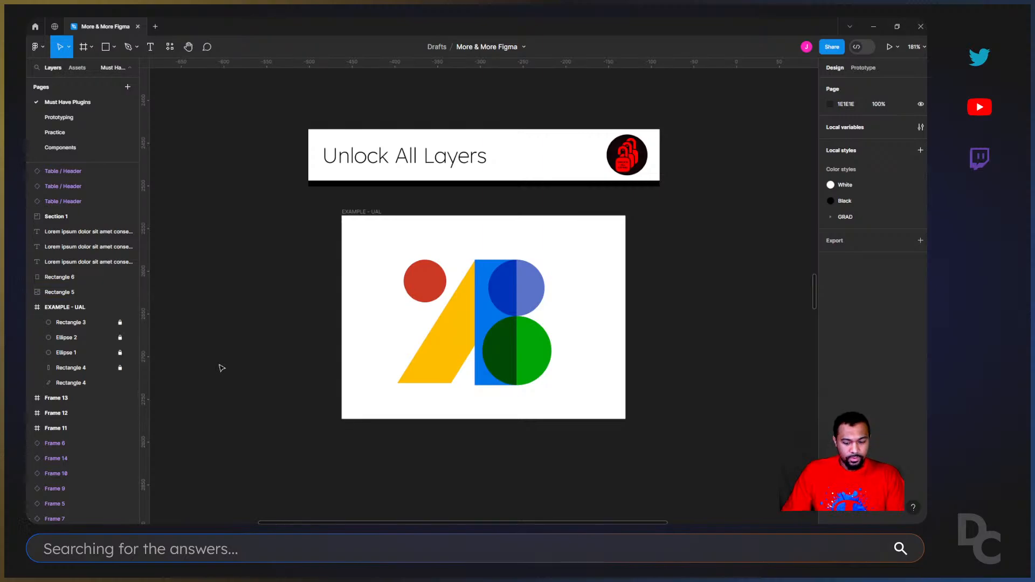
key(ctrl+alt+p)
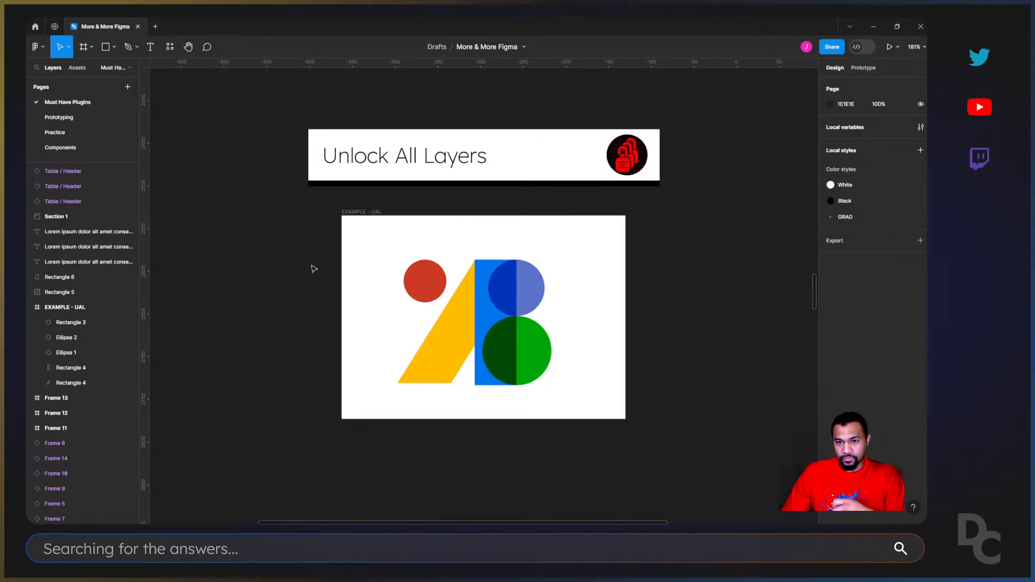
Try moving all five shapes out of the EXAMPLE - UAL frame together, undo the move and deselect
drag(336, 230, 581, 434)
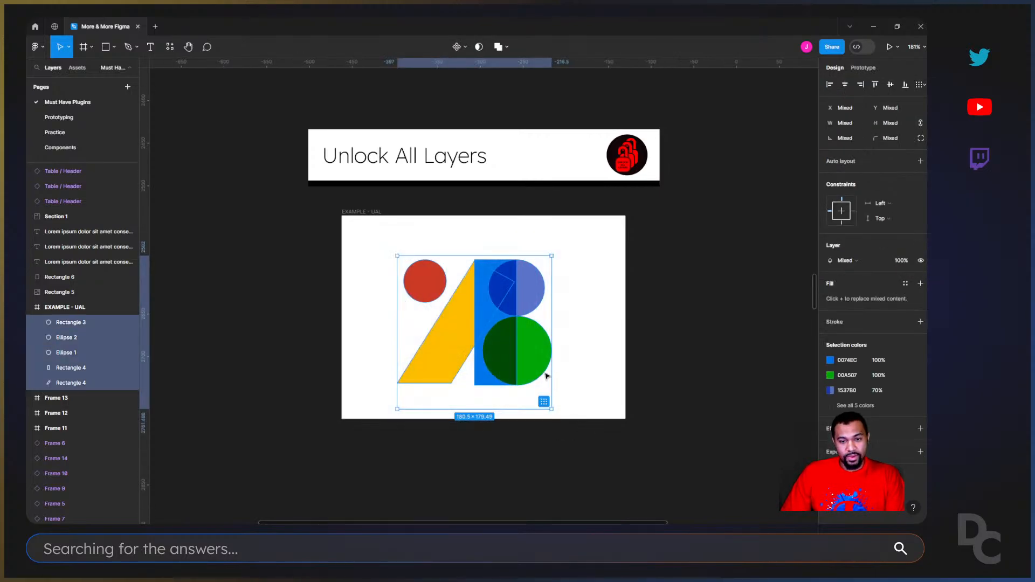
drag(496, 351, 749, 352)
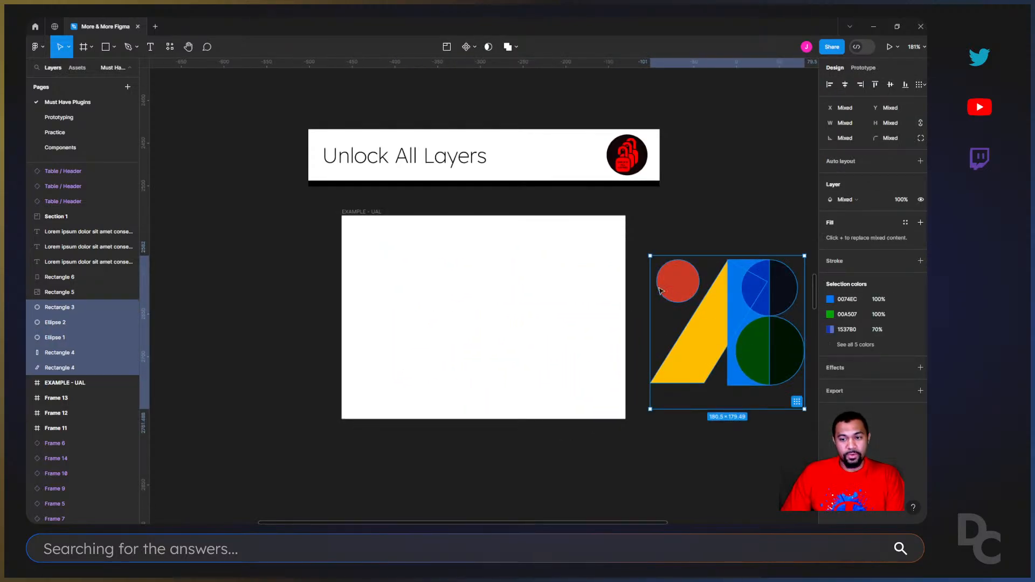
click(291, 254)
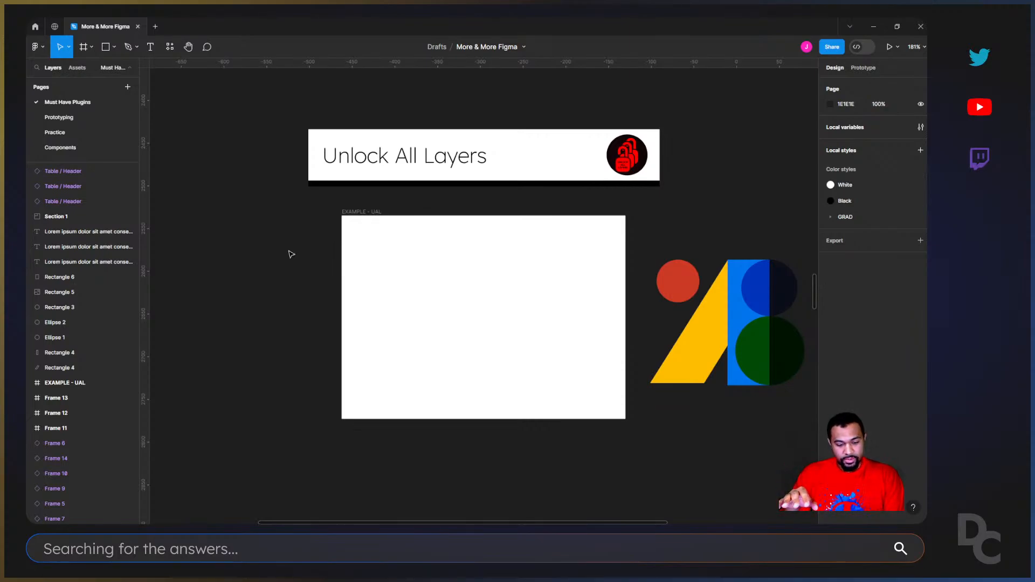
key(ctrl+z)
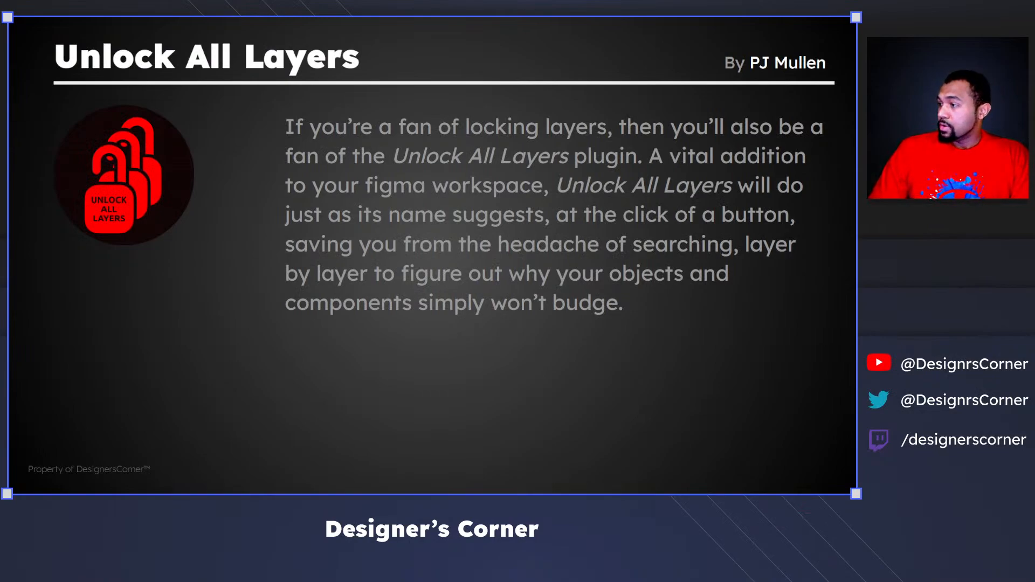
key(Right)
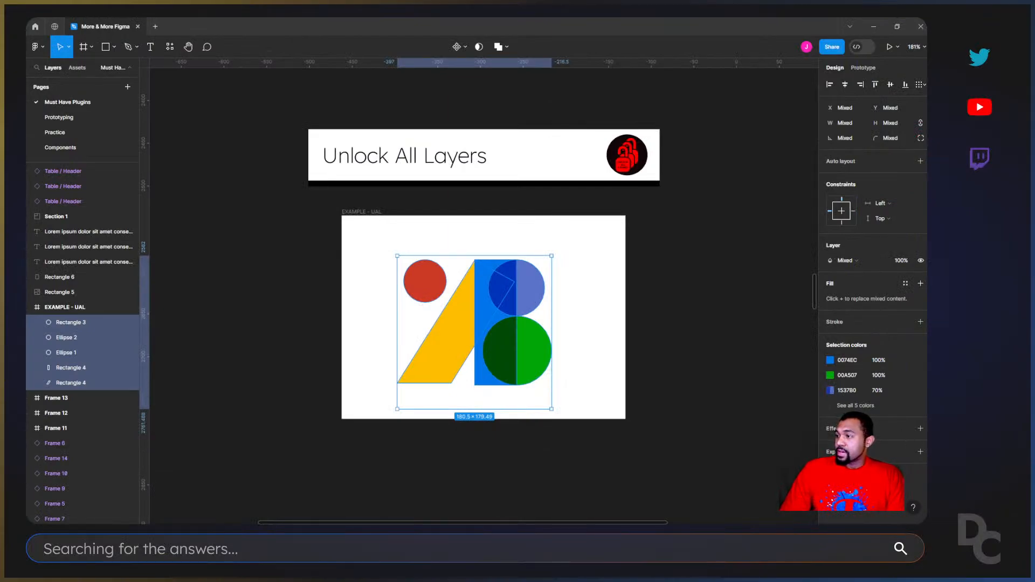
click(737, 269)
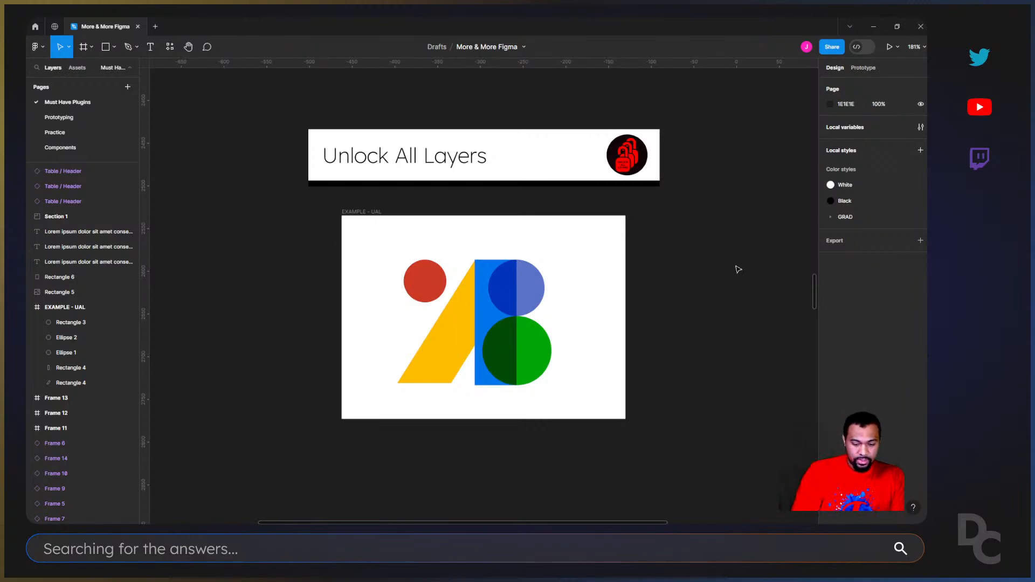
Show the page's prototype settings and go to the starting point of the Change Text flow
key(shift+e)
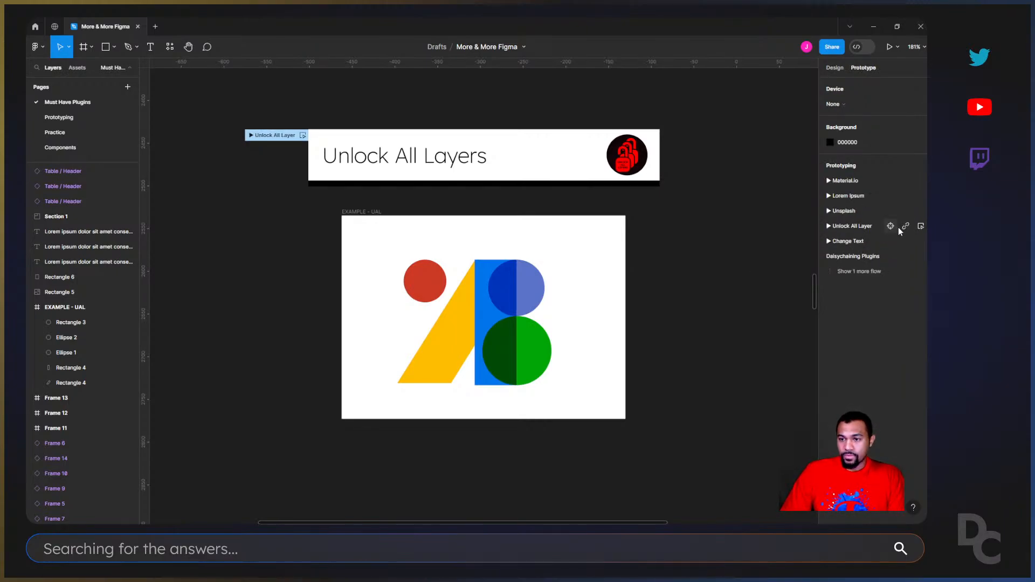
click(890, 241)
scroll(663, 360, down, 5)
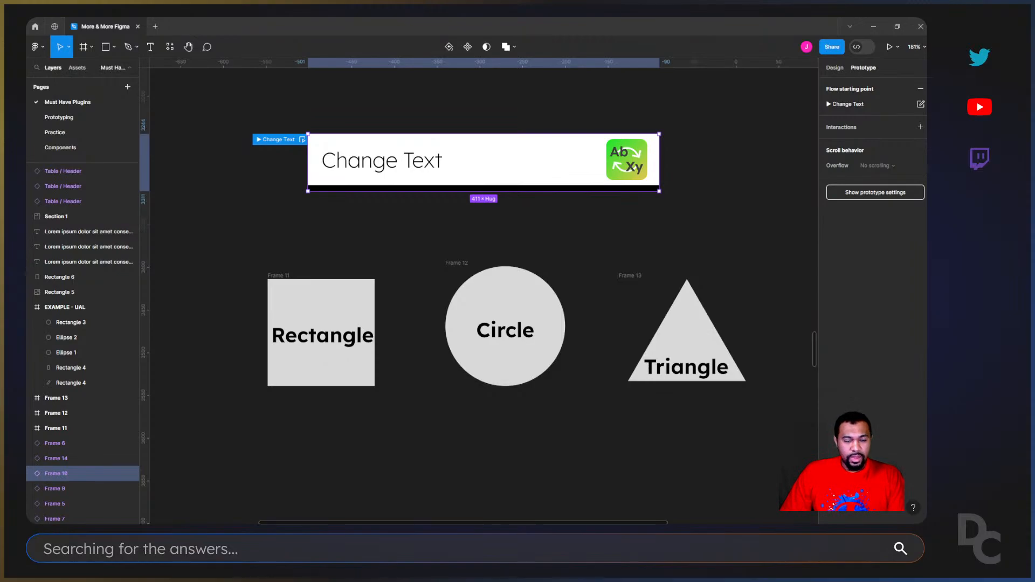
Examine the rectangle, circle and triangle frames under the Change Text header by selecting each in turn, and deselect
click(264, 238)
click(297, 273)
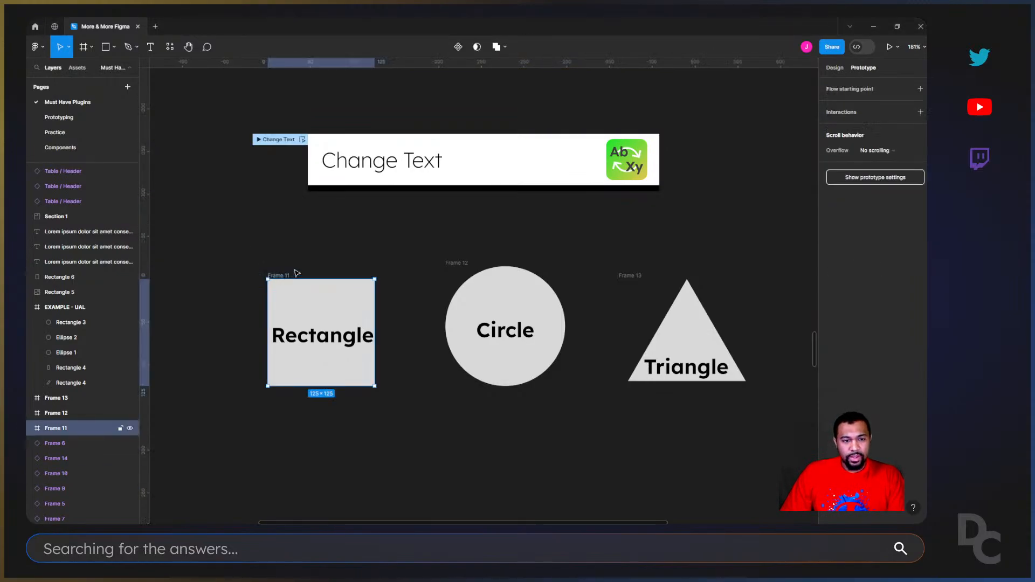
click(456, 262)
click(620, 275)
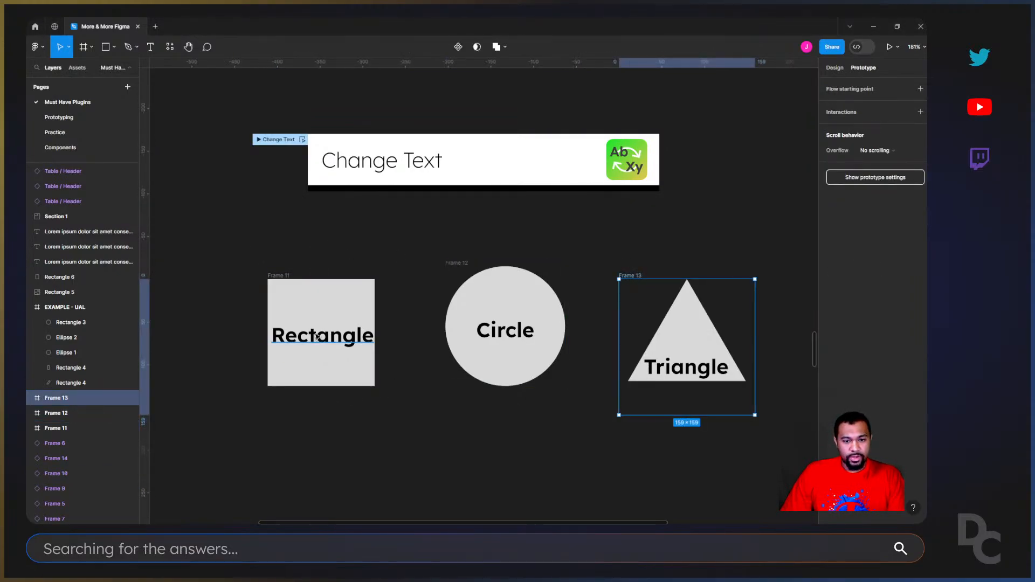
click(234, 211)
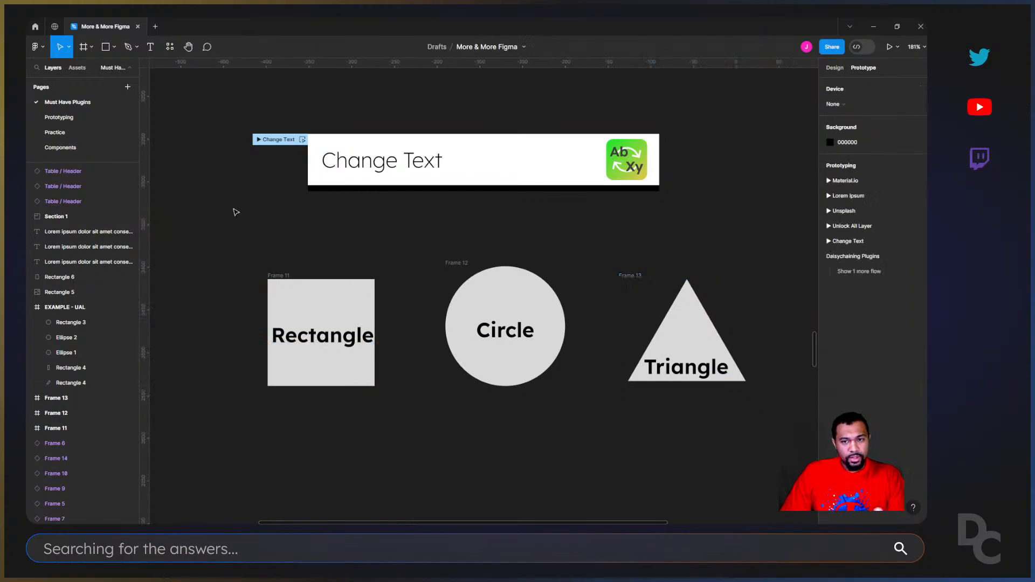
Bulk rename the rectangle, circle and triangle frames to "Shape Layer" and deselect
drag(216, 221, 776, 462)
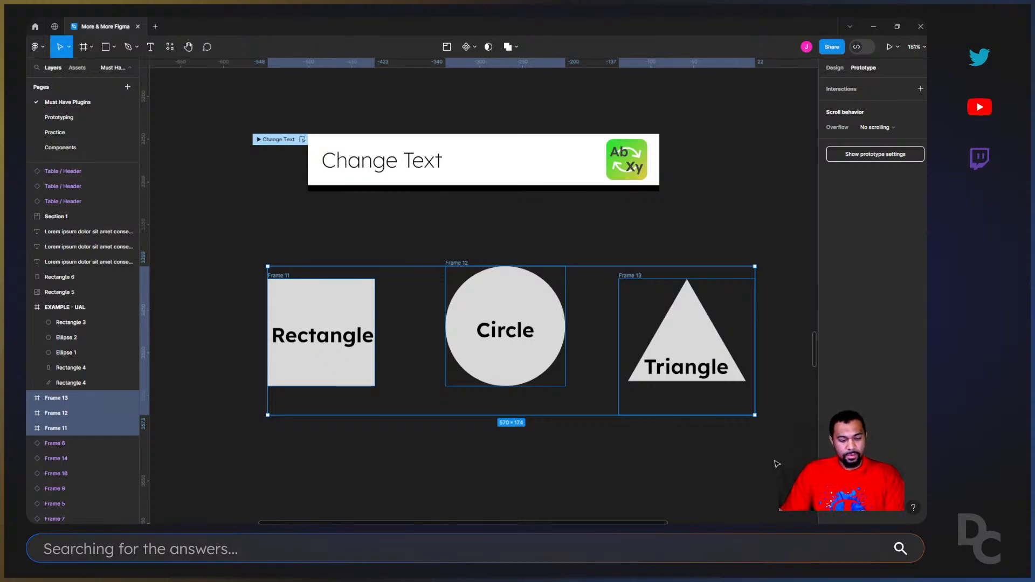
key(ctrl+r)
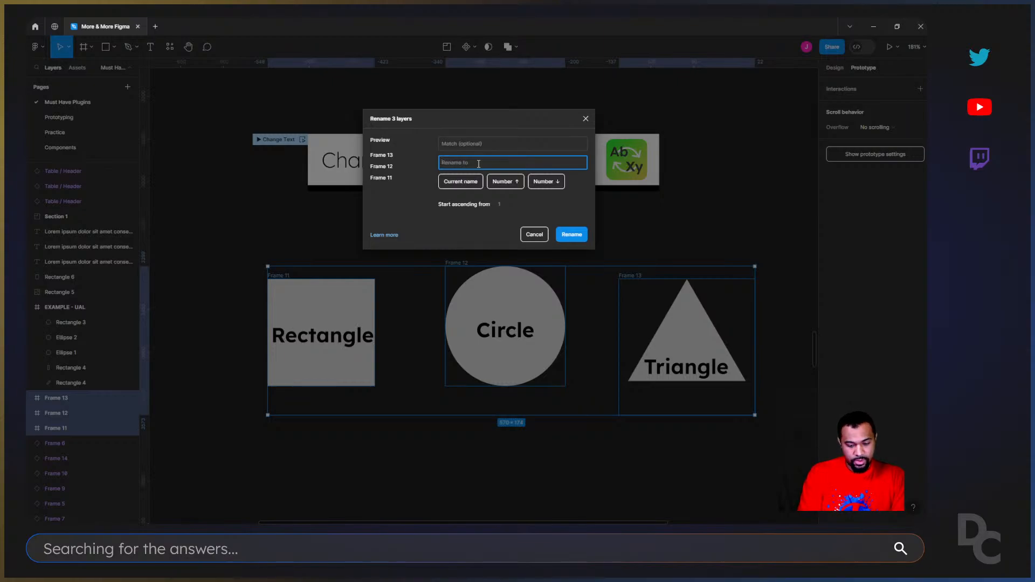
text(Shas)
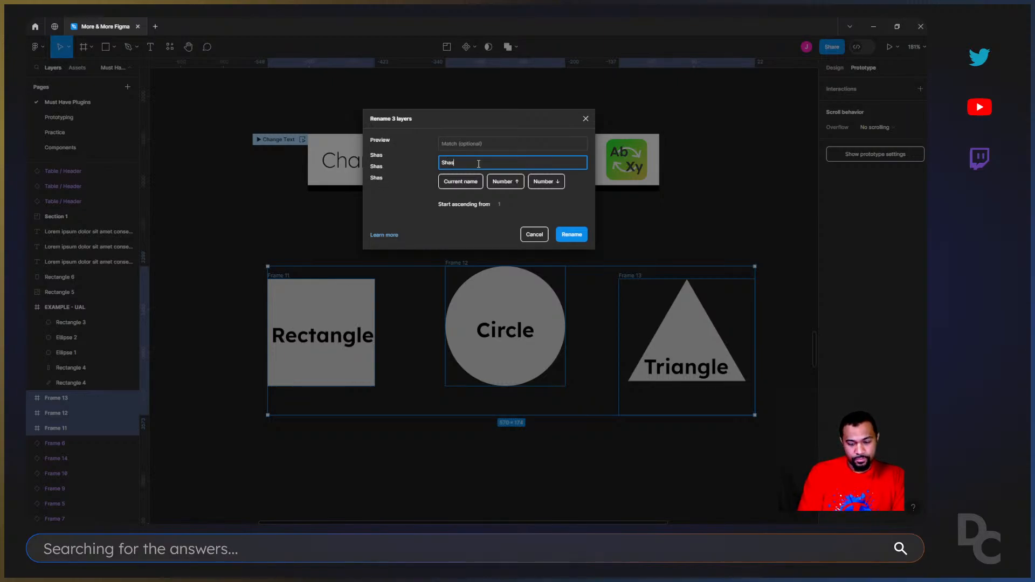
key(BackSpace)
text(pe Layer)
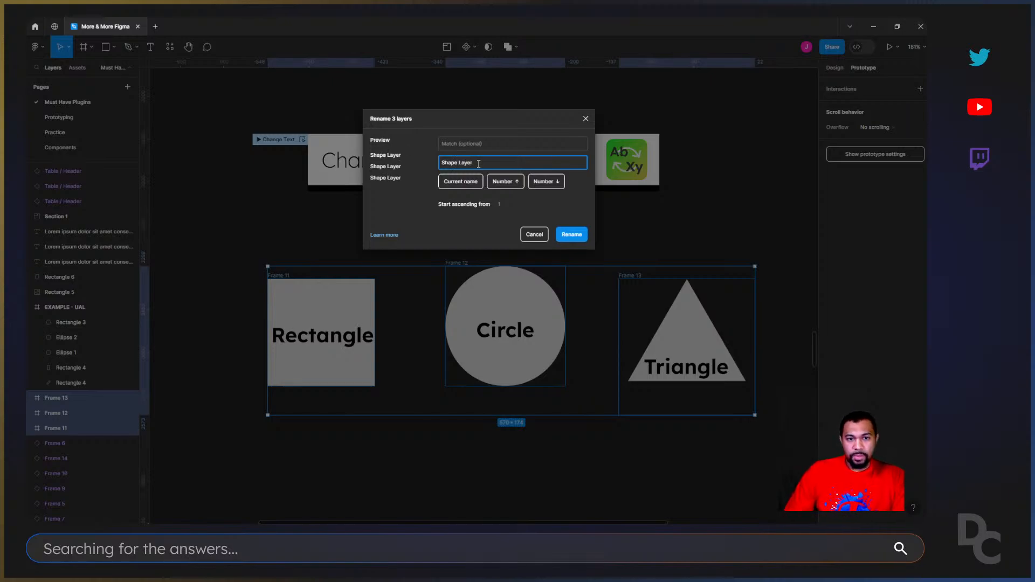
click(572, 234)
click(271, 251)
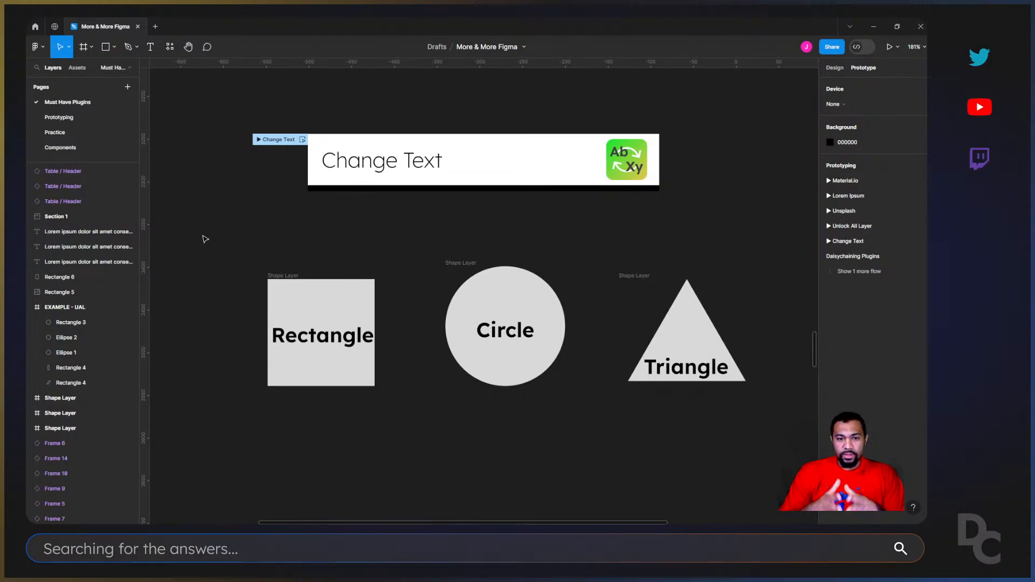
Open the bulk rename for the three Shape Layer frames, try the current-name token as the new name, and clear it
drag(222, 230, 786, 460)
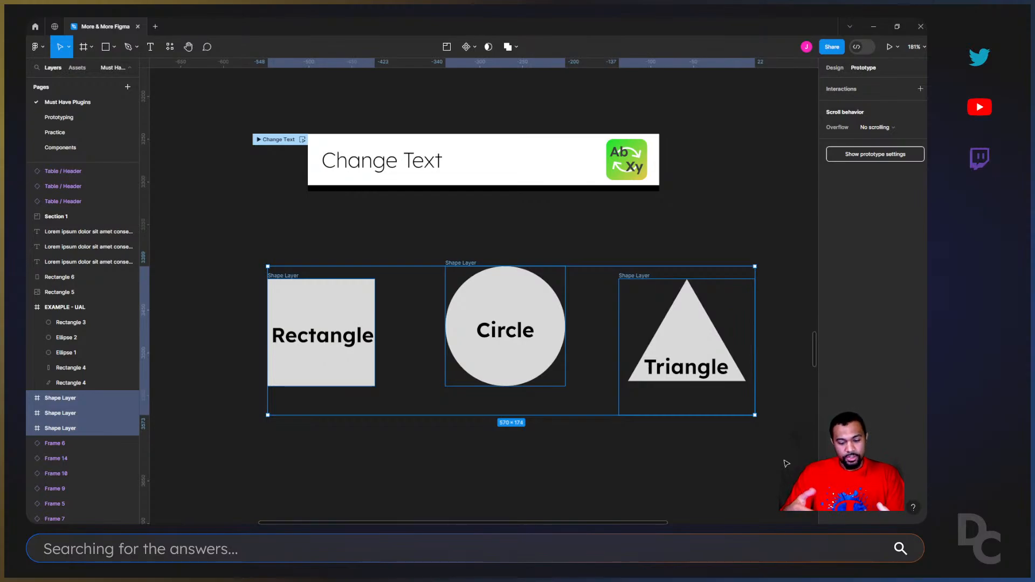
key(ctrl+r)
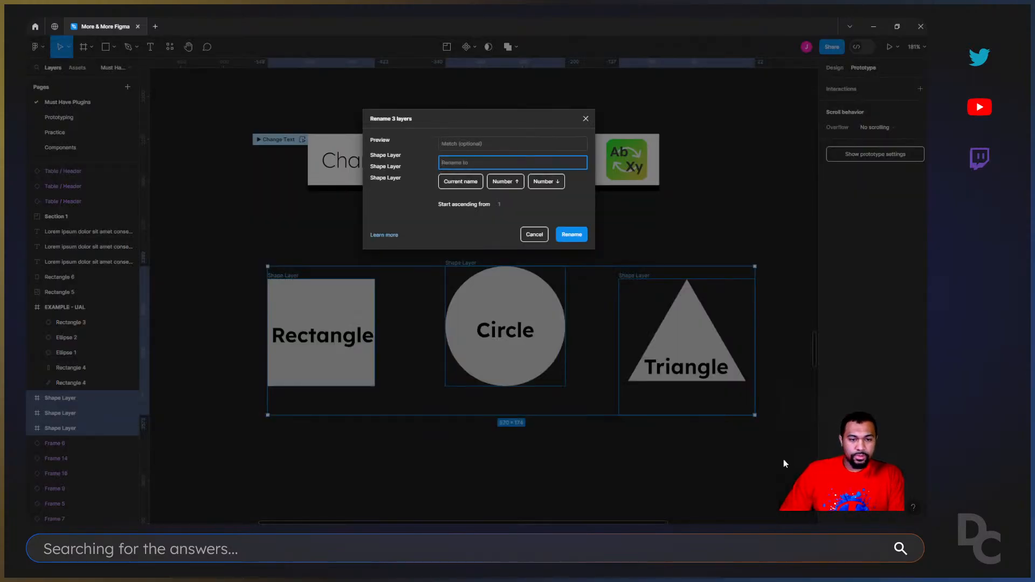
click(469, 119)
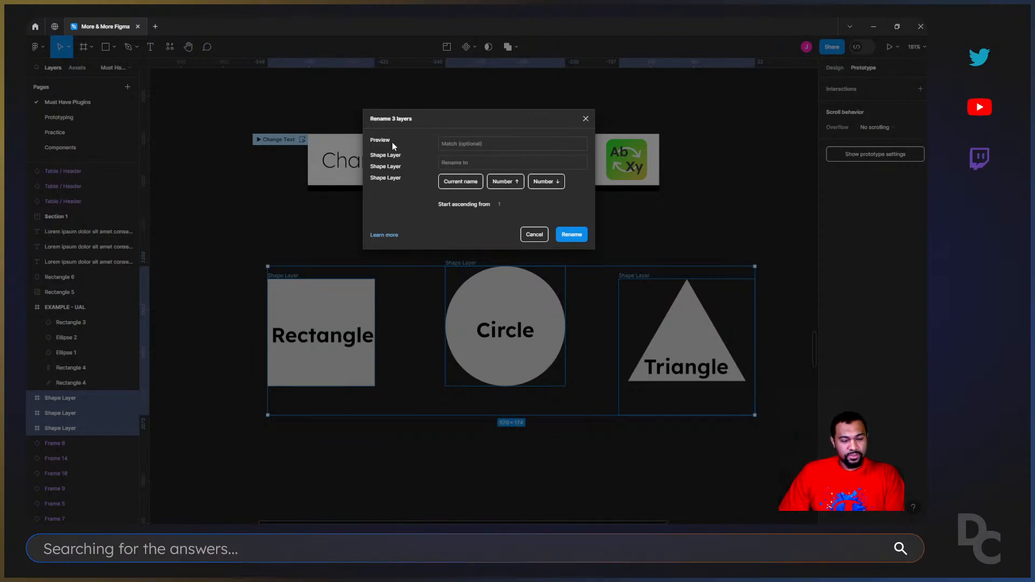
click(461, 181)
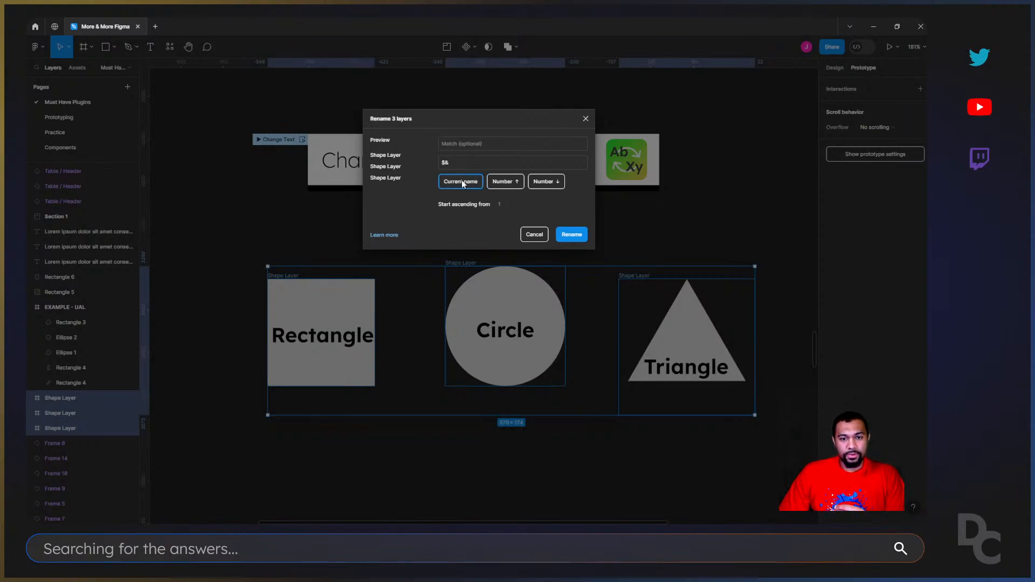
click(453, 163)
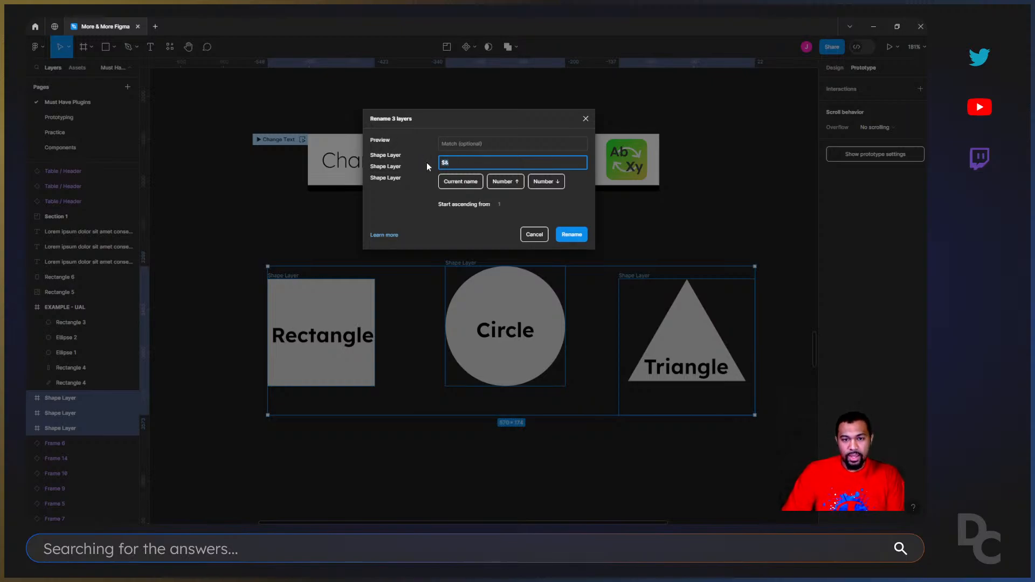
key(BackSpace)
key(BackSpace)
Try matching "Layer" and replacing it with "Object" in the three frame names, and clear both values
click(446, 144)
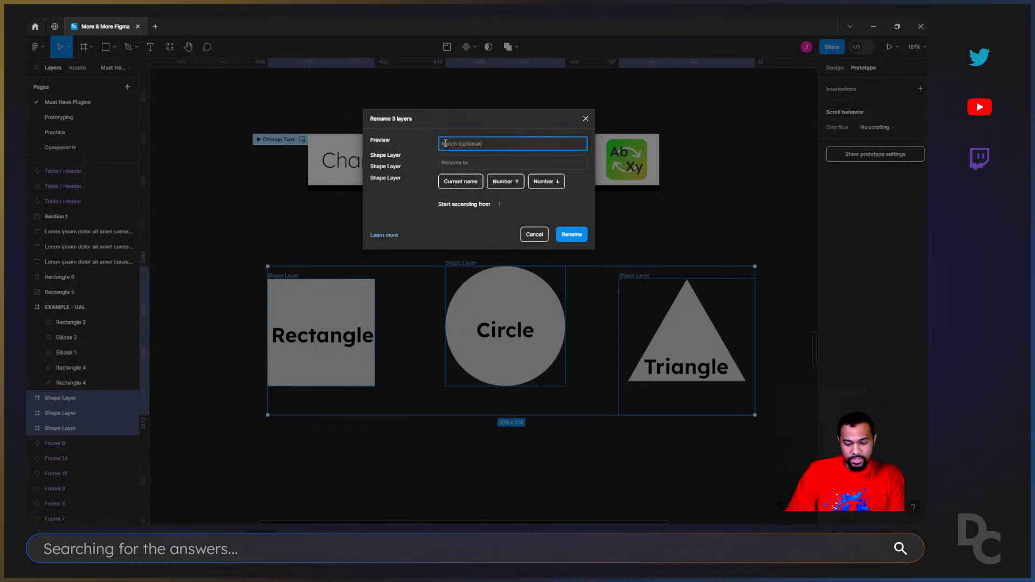
text(Layer)
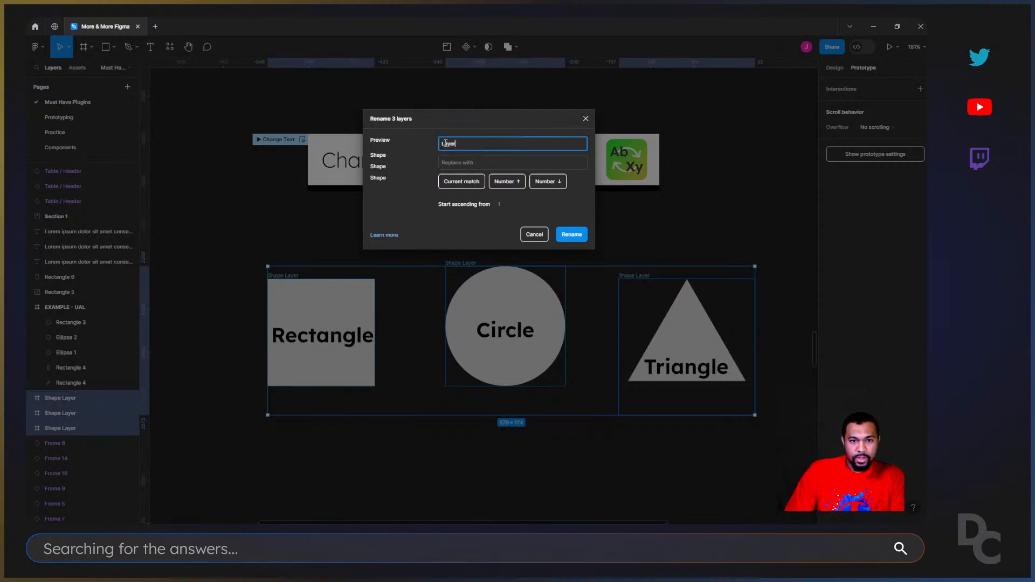
click(465, 163)
text(0)
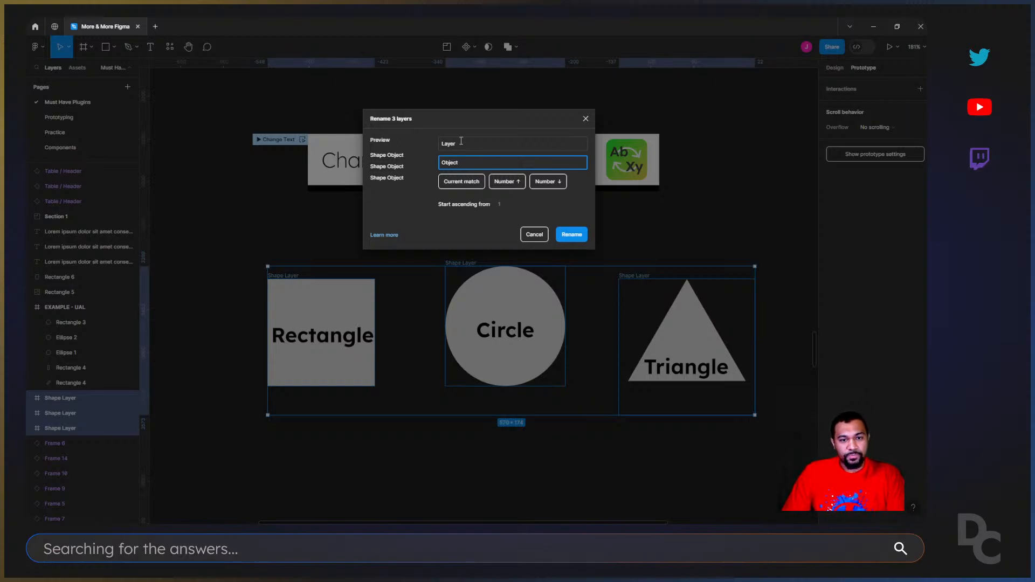
drag(467, 145, 413, 143)
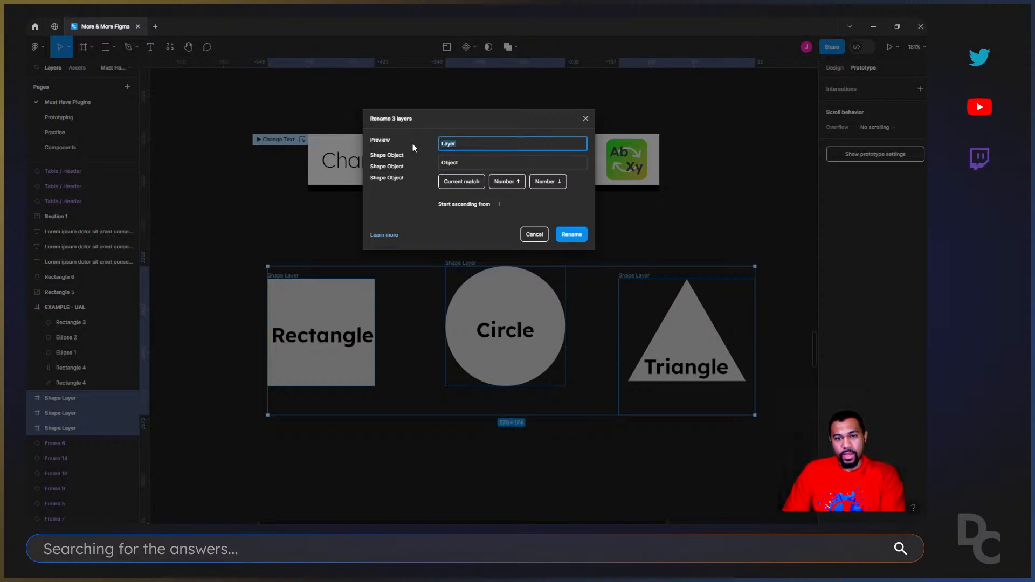
key(BackSpace)
drag(478, 165, 429, 169)
key(BackSpace)
Rename the three frames to their current name plus a two-digit ascending number starting from 1, using "$& $nn"
text($&)
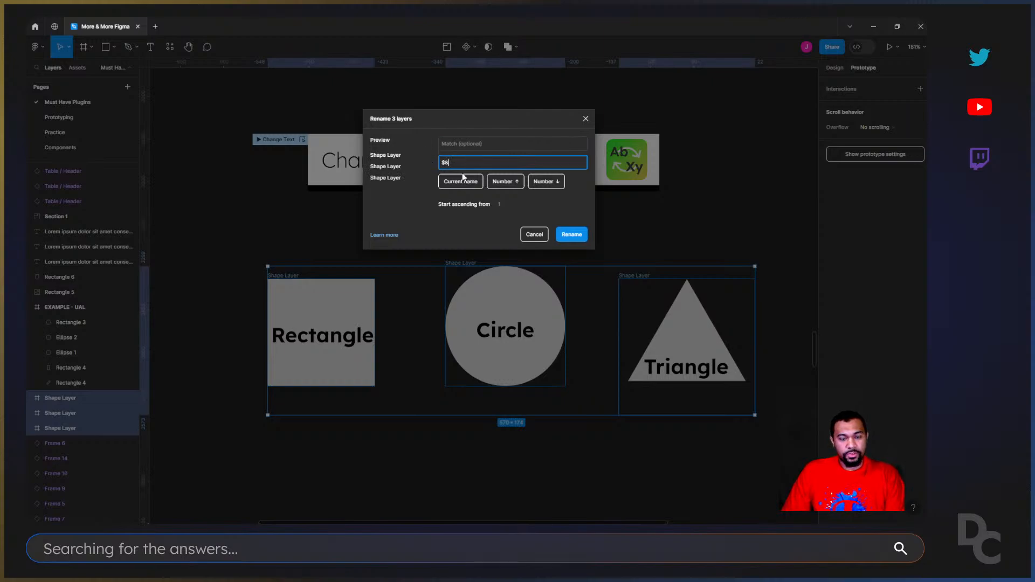
click(504, 183)
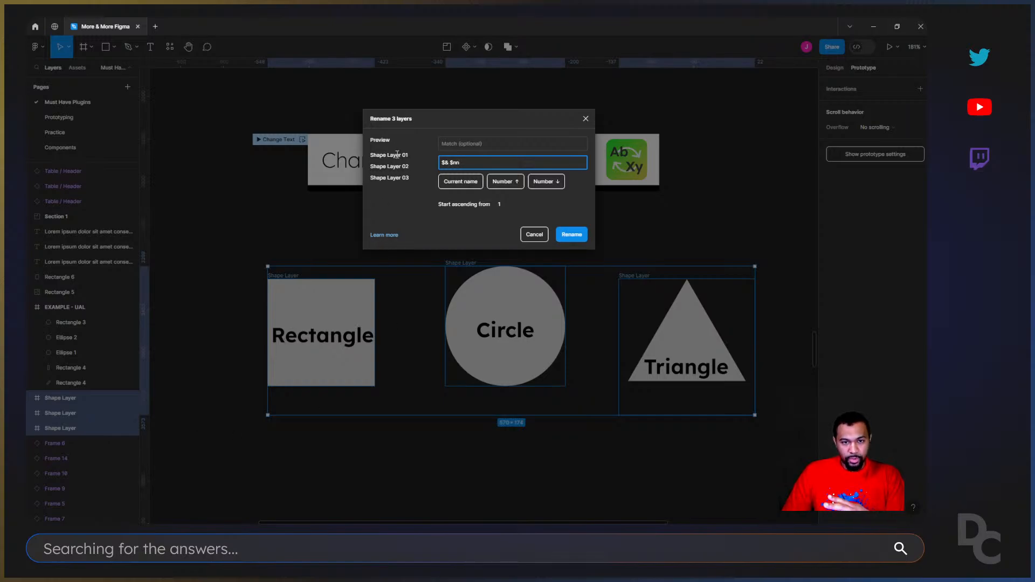
click(572, 234)
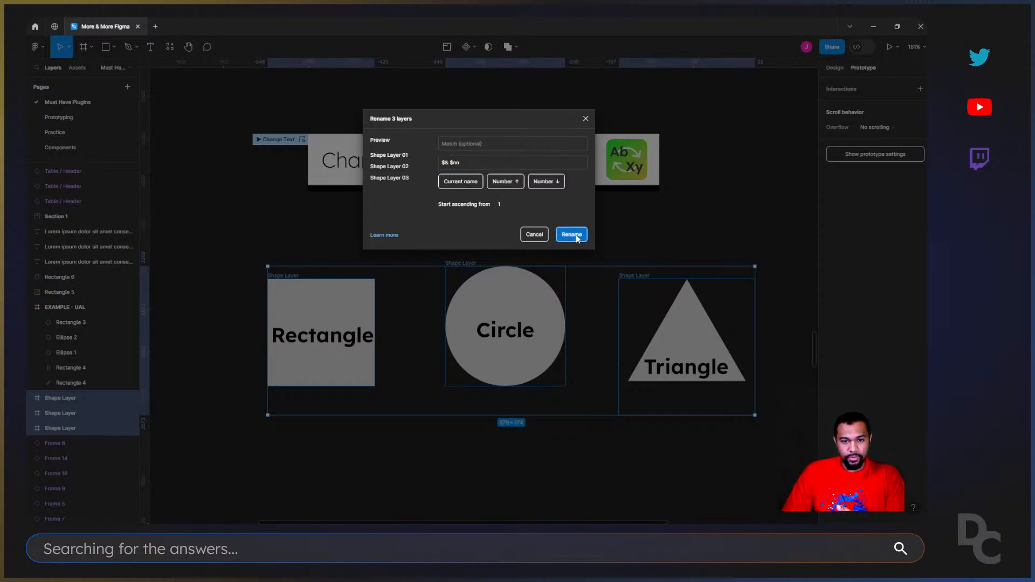
Deselect the three shape frames and check their numbered names against the layer list
click(322, 258)
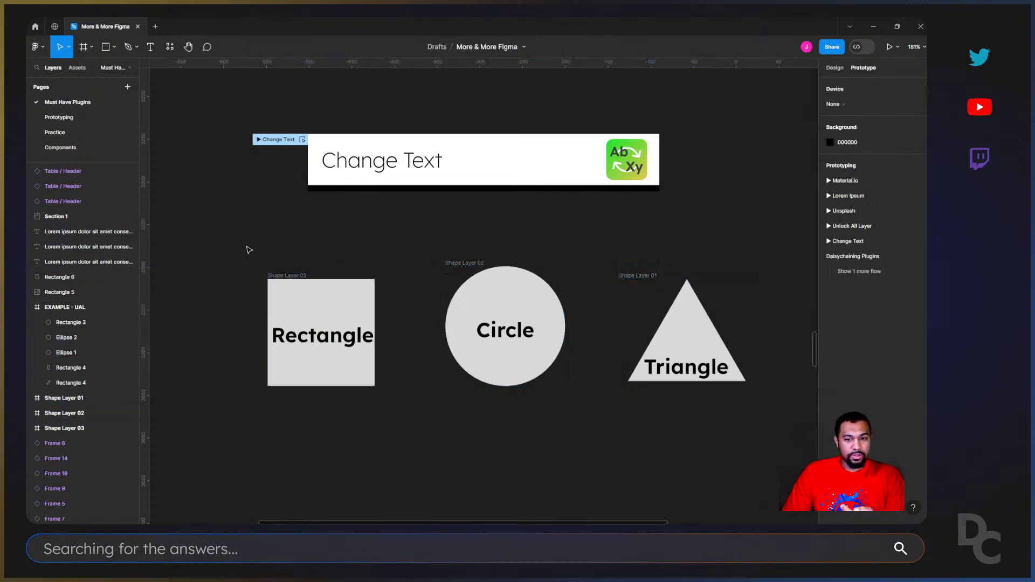
click(284, 284)
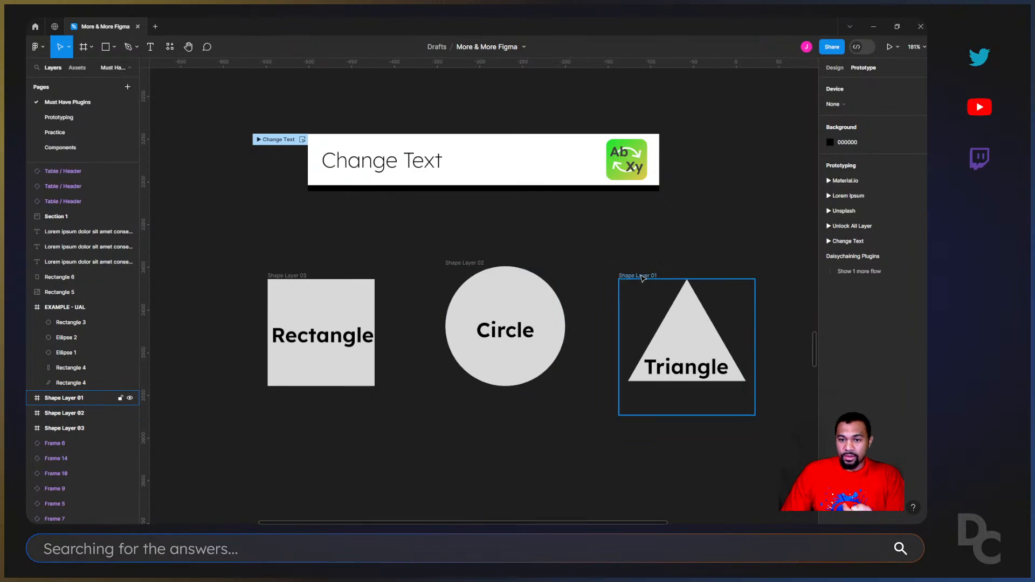
click(499, 294)
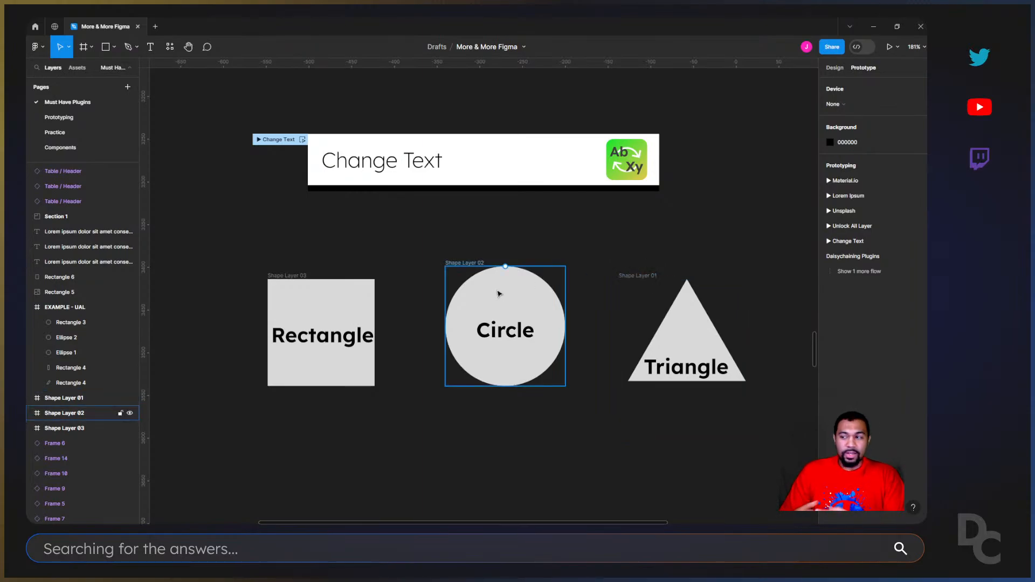
click(60, 398)
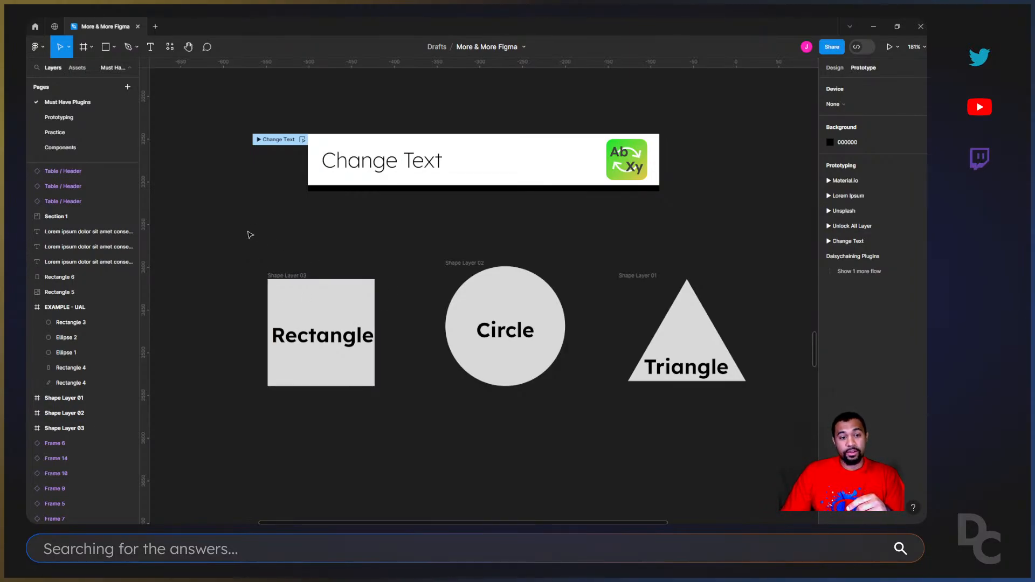
Replace the text inside the rectangle, circle and triangle frames with "Object" using the Change Text plugin, and deselect
drag(249, 235, 770, 431)
key(shift+i)
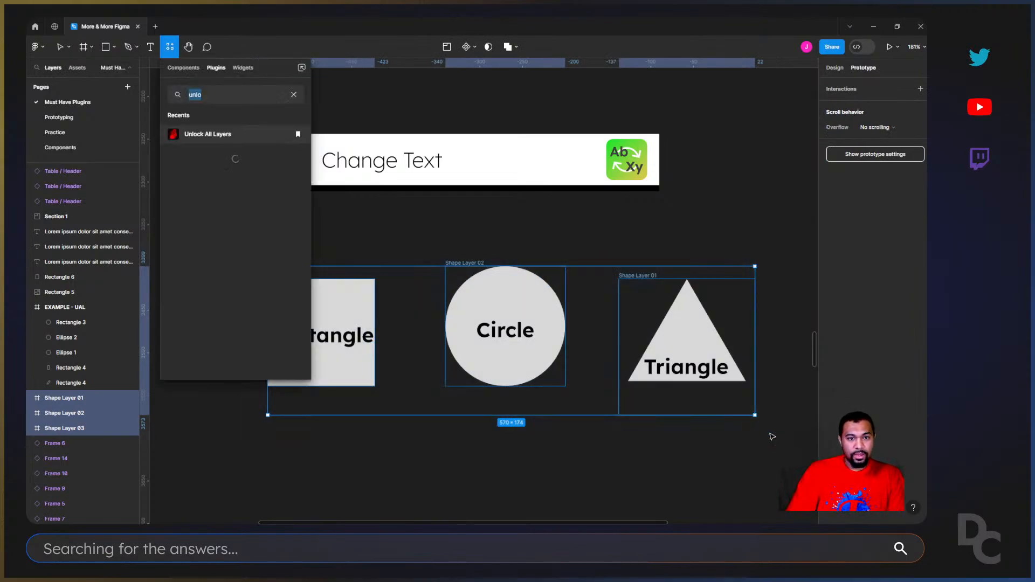
text(chan)
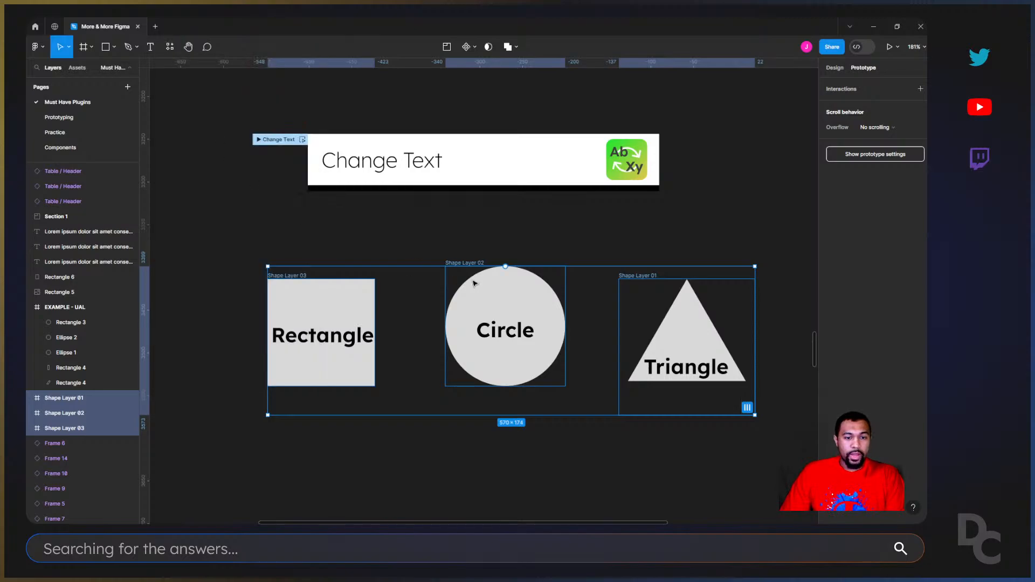
drag(526, 232, 294, 92)
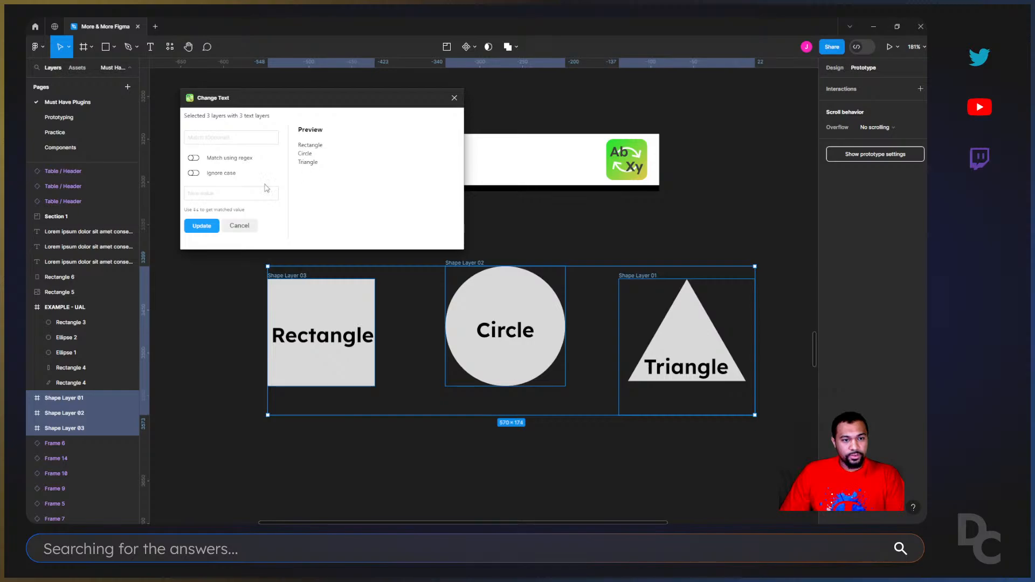
click(214, 198)
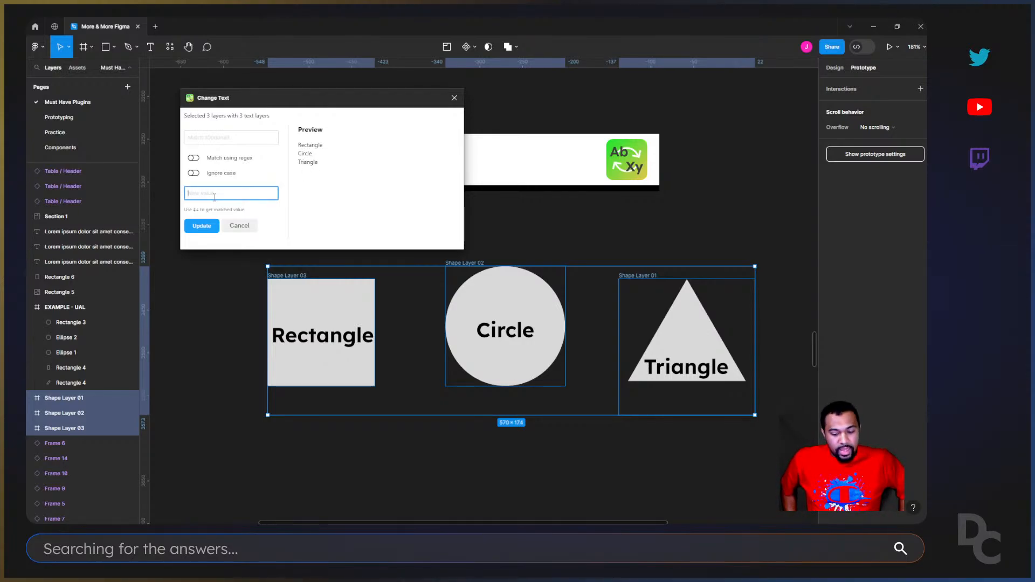
text(Object)
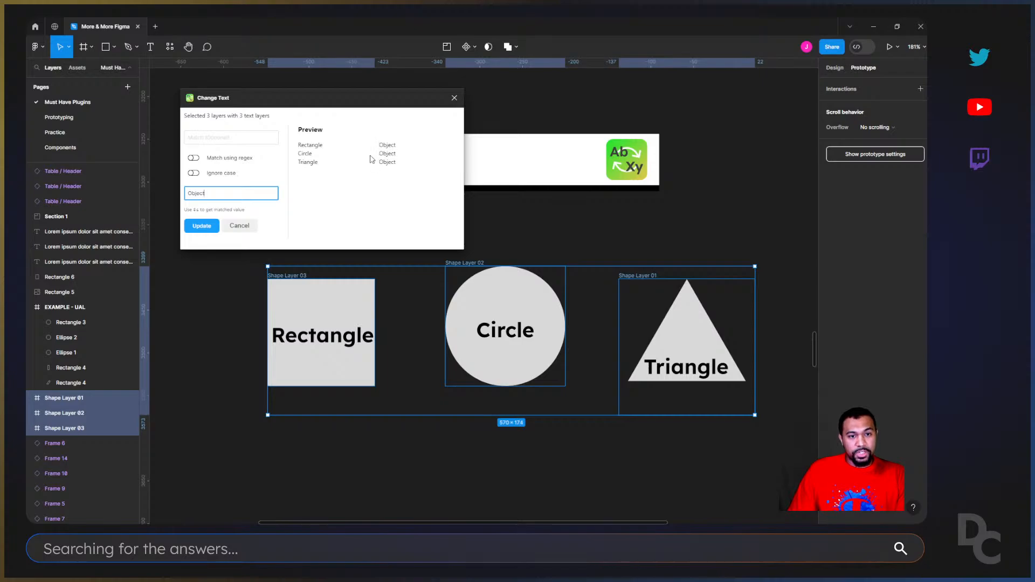
click(203, 227)
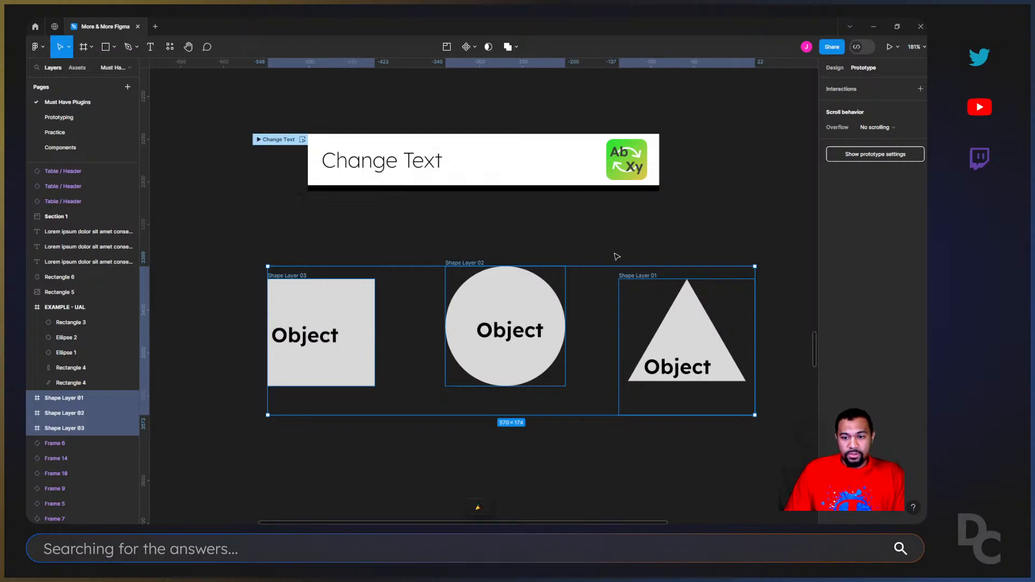
click(700, 339)
key(Escape)
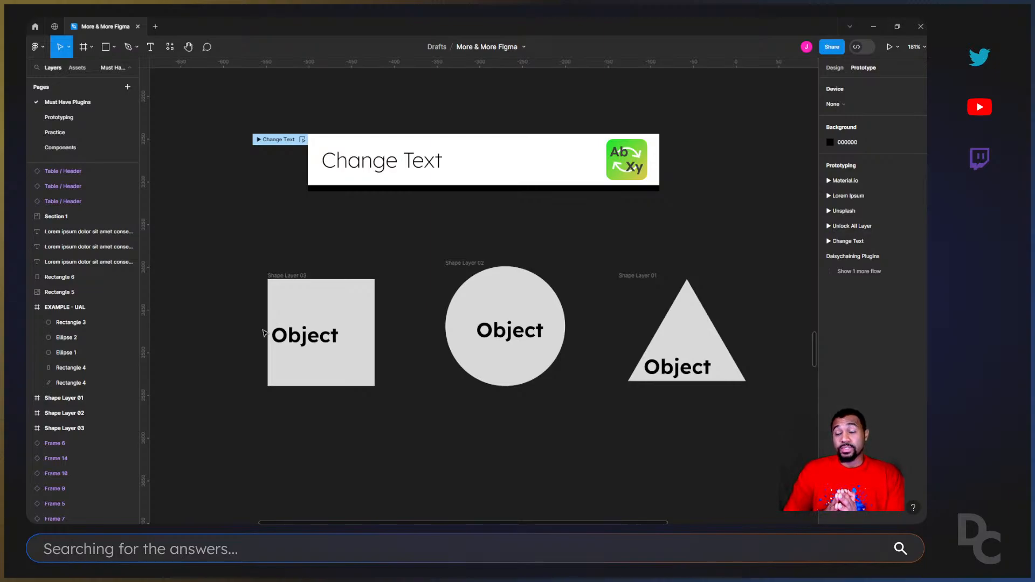
Try changing the rectangle's label to "Communication", undo the edit and deselect
click(297, 341)
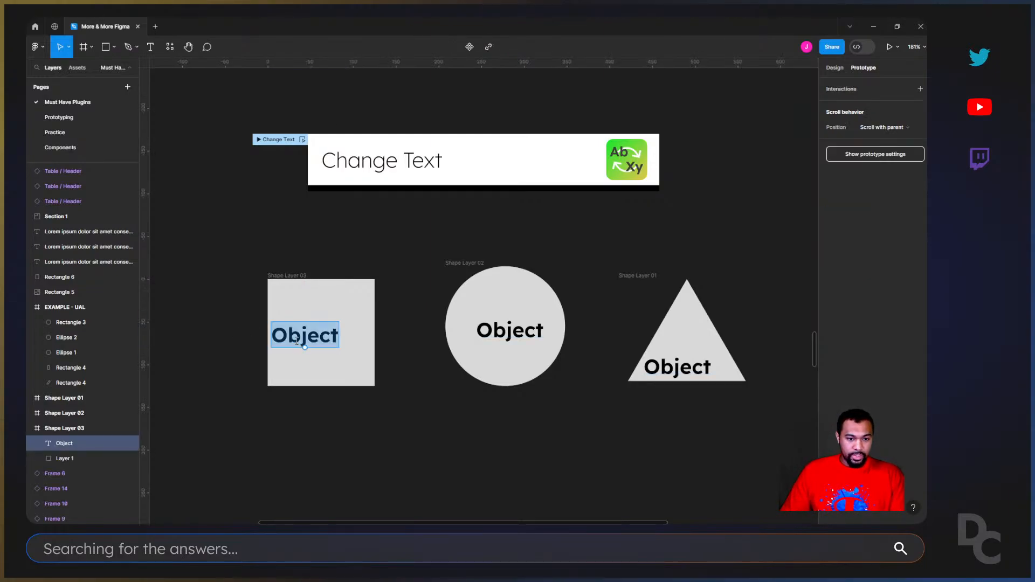
text(Commun)
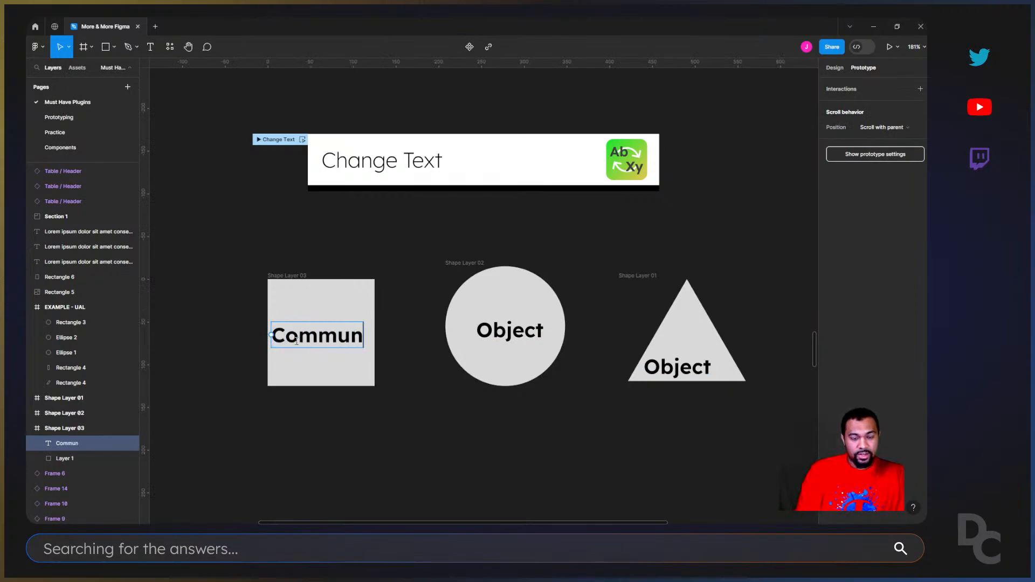
text(ication)
key(Escape)
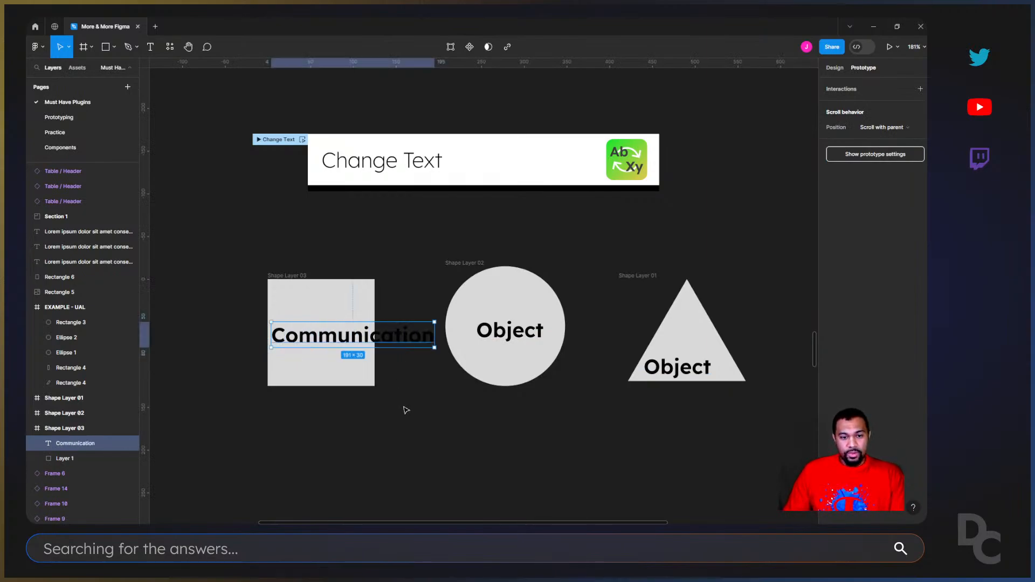
click(406, 410)
key(ctrl+z)
key(ctrl+z)
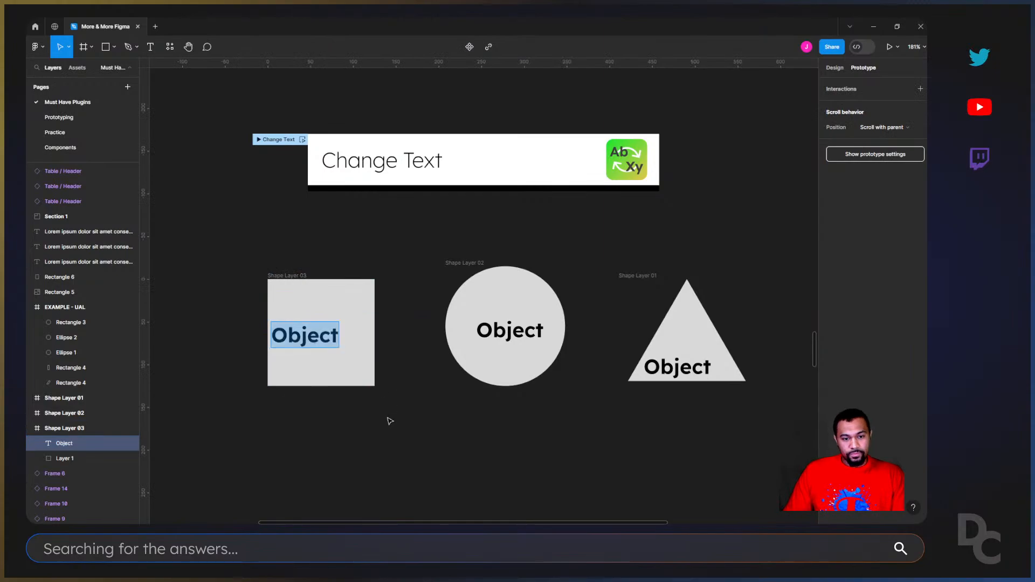
click(522, 343)
key(Escape)
click(413, 446)
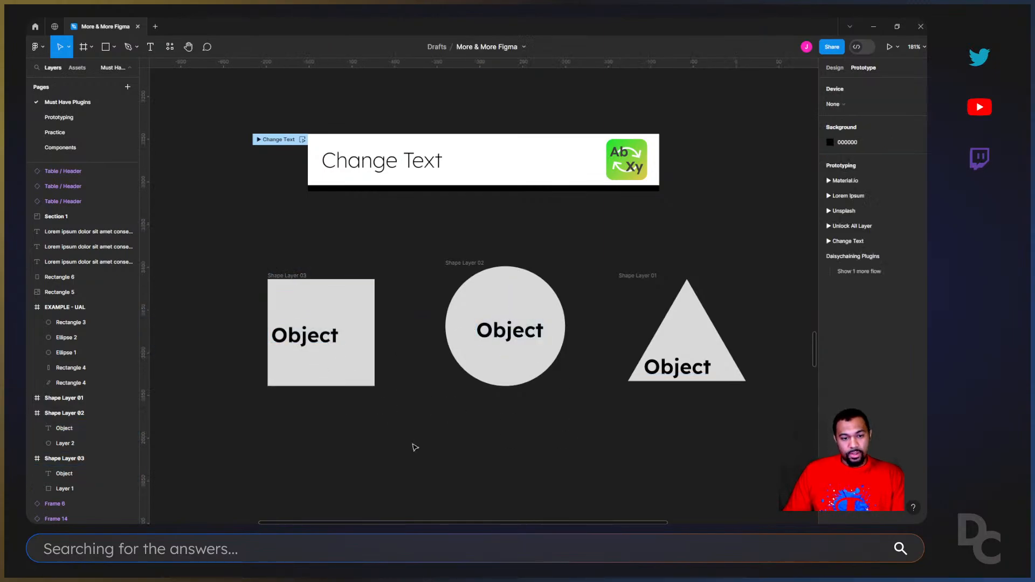
Append an "s" to the three shape labels with the Change Text plugin, using "$&s" as the new value, and deselect
click(325, 344)
shift+click(537, 334)
shift+click(674, 357)
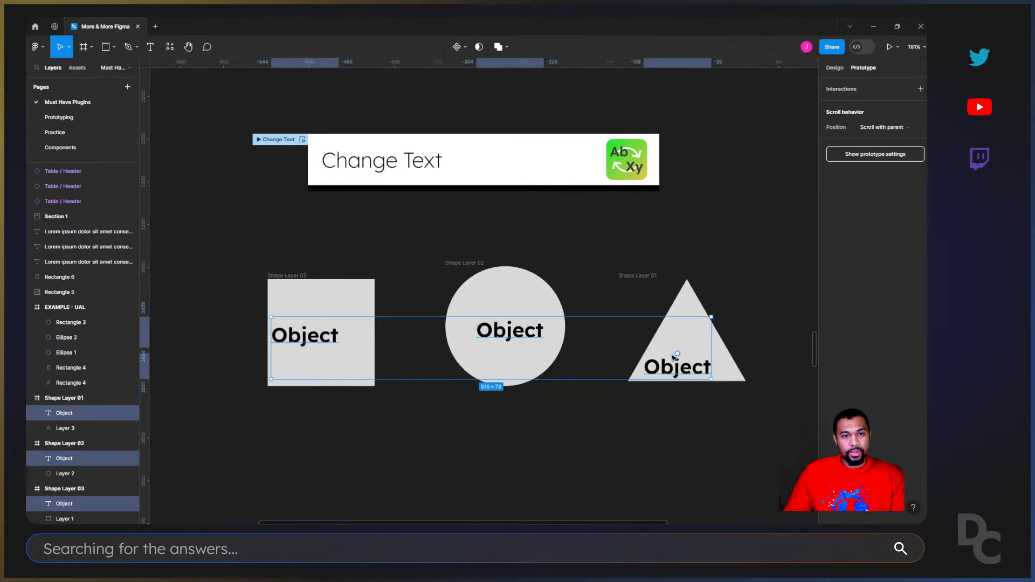
key(shift+i)
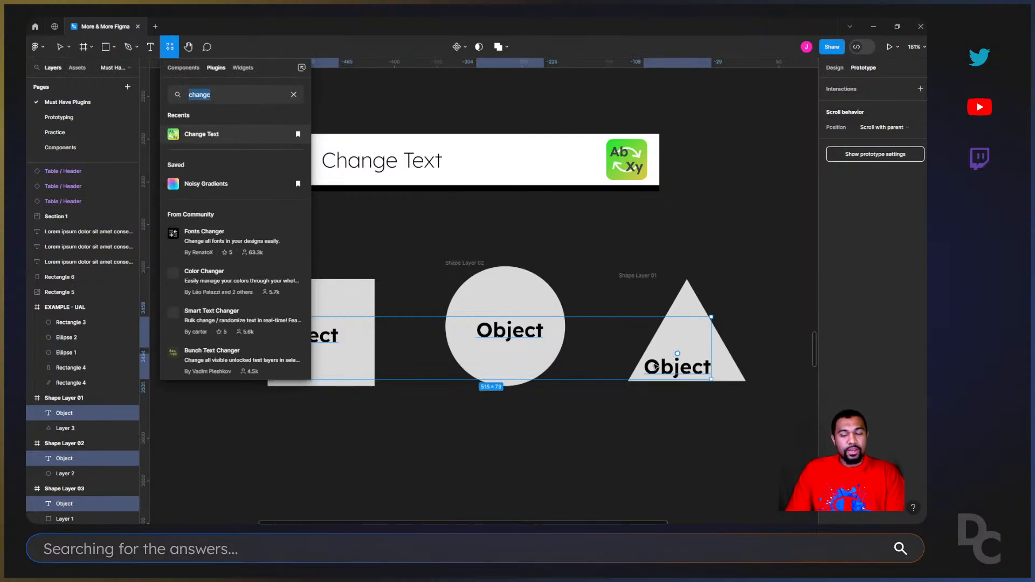
click(202, 134)
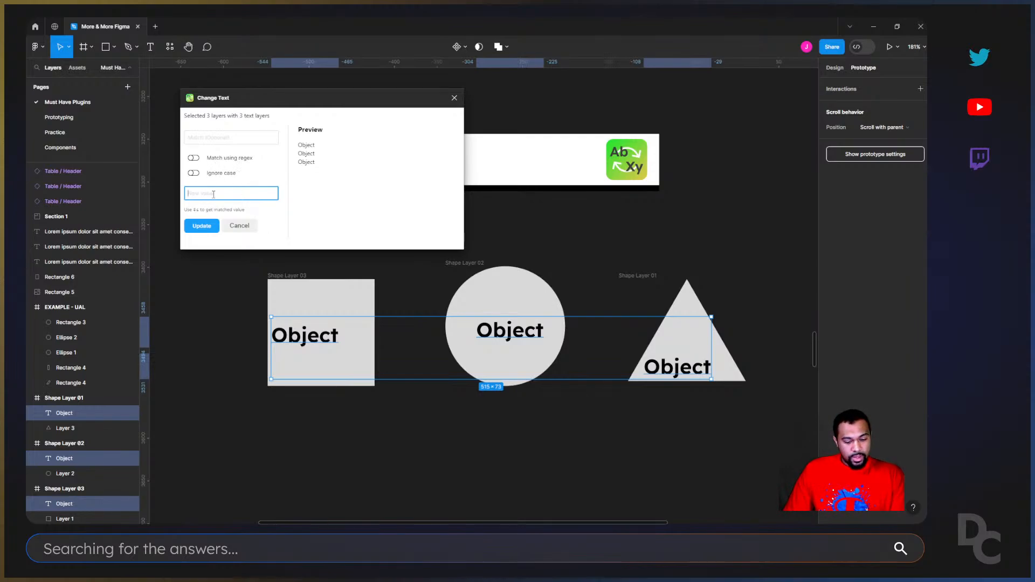
text($&)
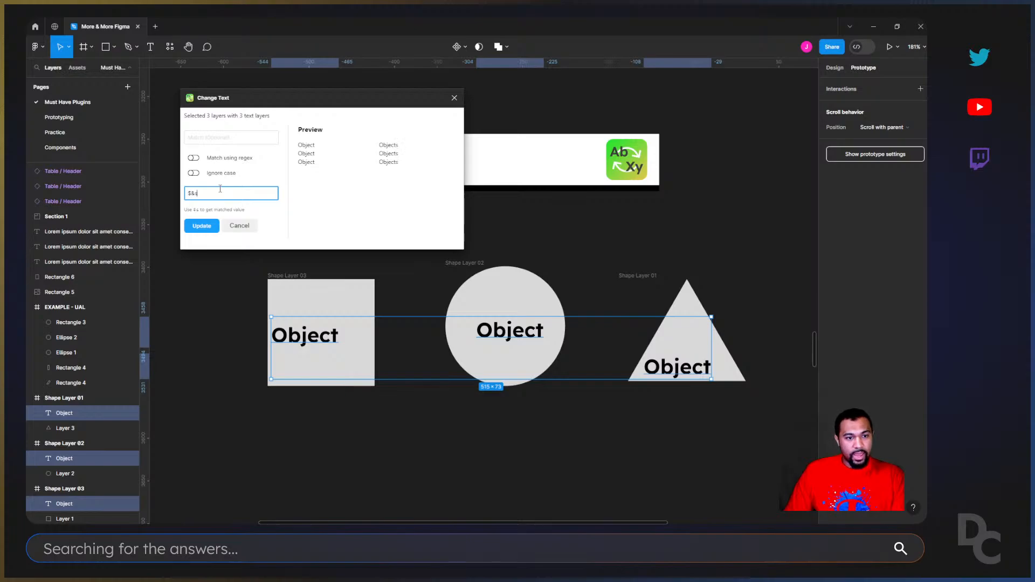
text(s)
click(208, 229)
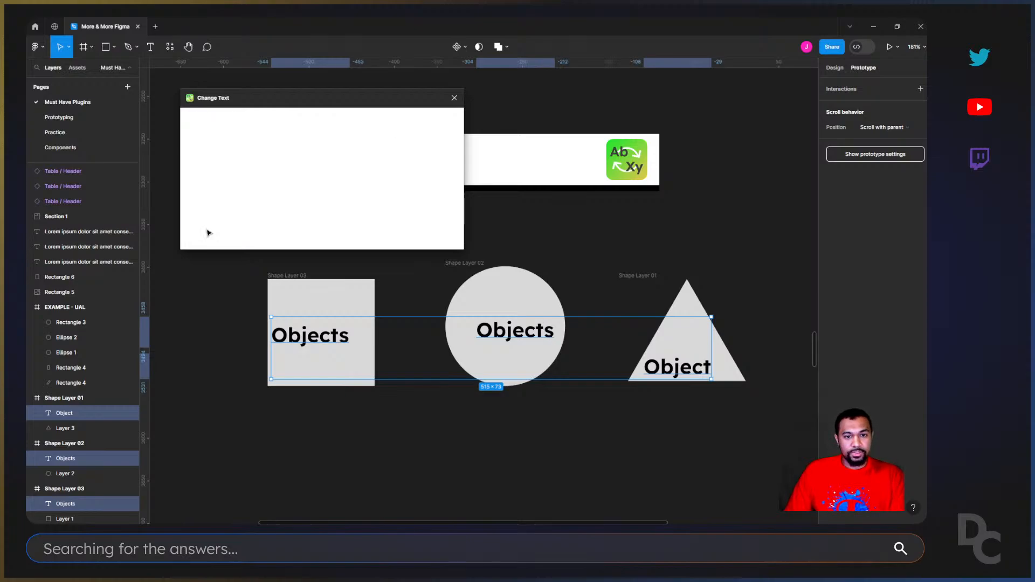
click(664, 445)
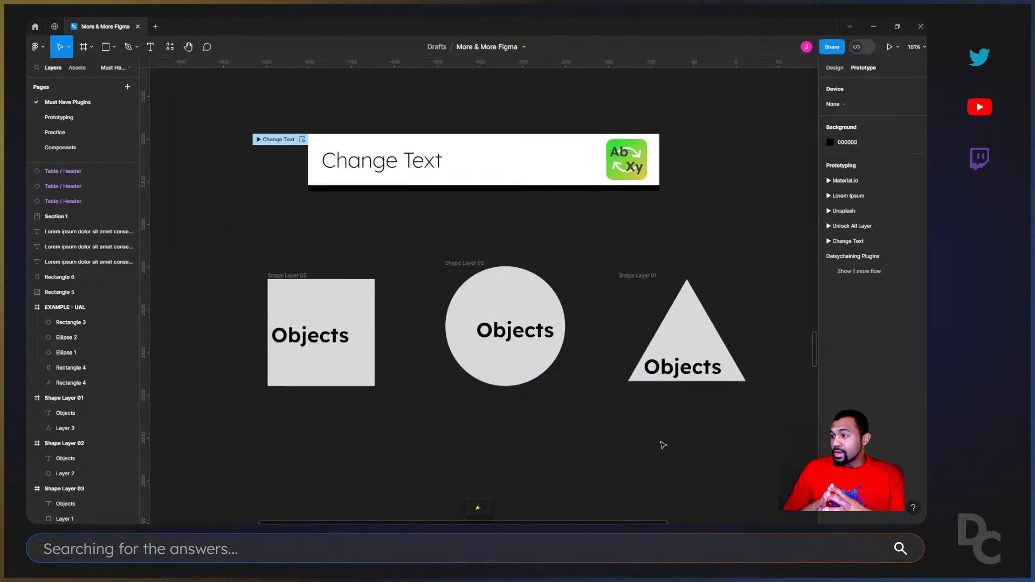
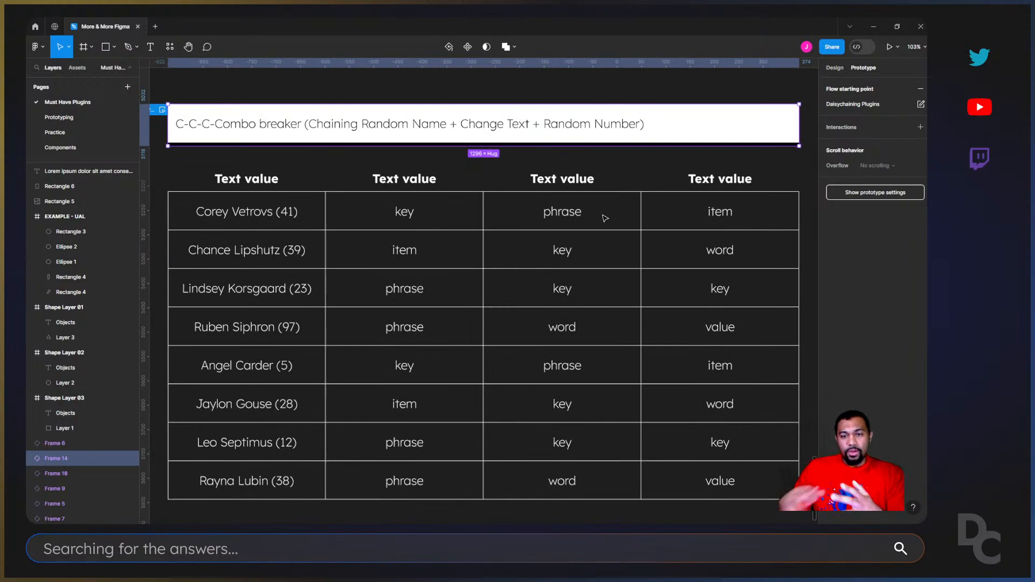
Change the header text of the table's fourth column to "Numbers" and deselect
click(638, 163)
key(shift+e)
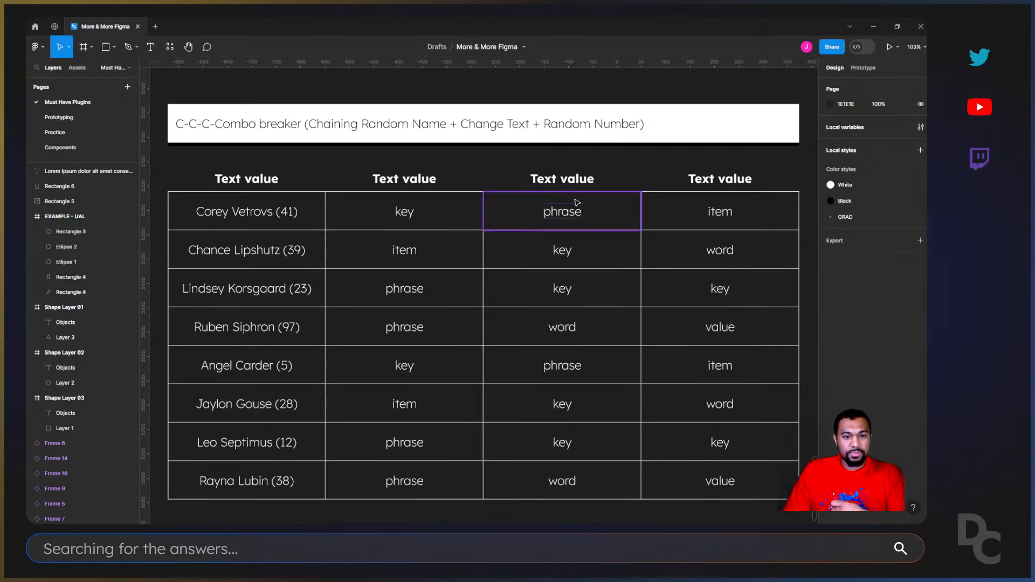
double_click(718, 183)
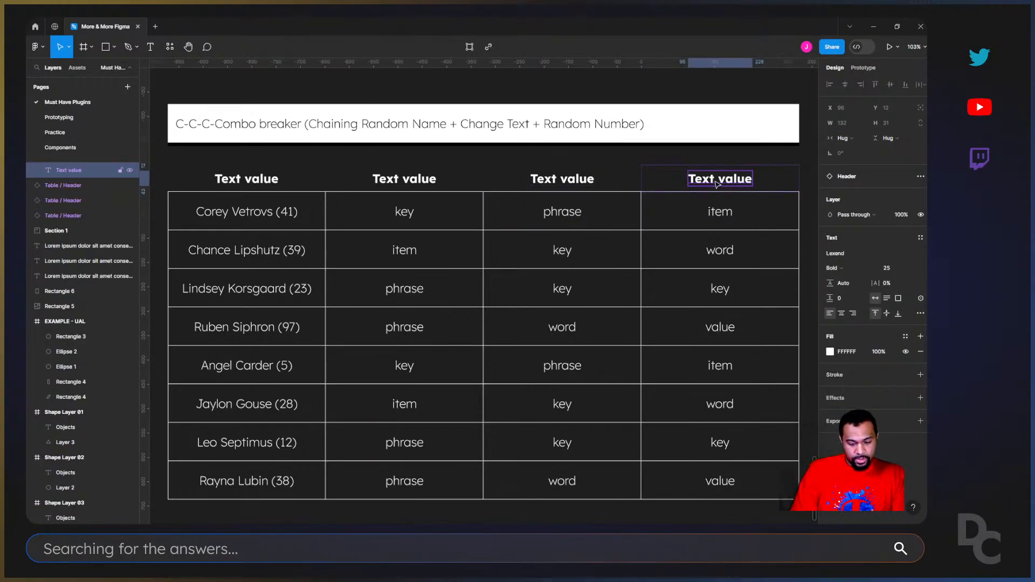
key(Return)
text(Num)
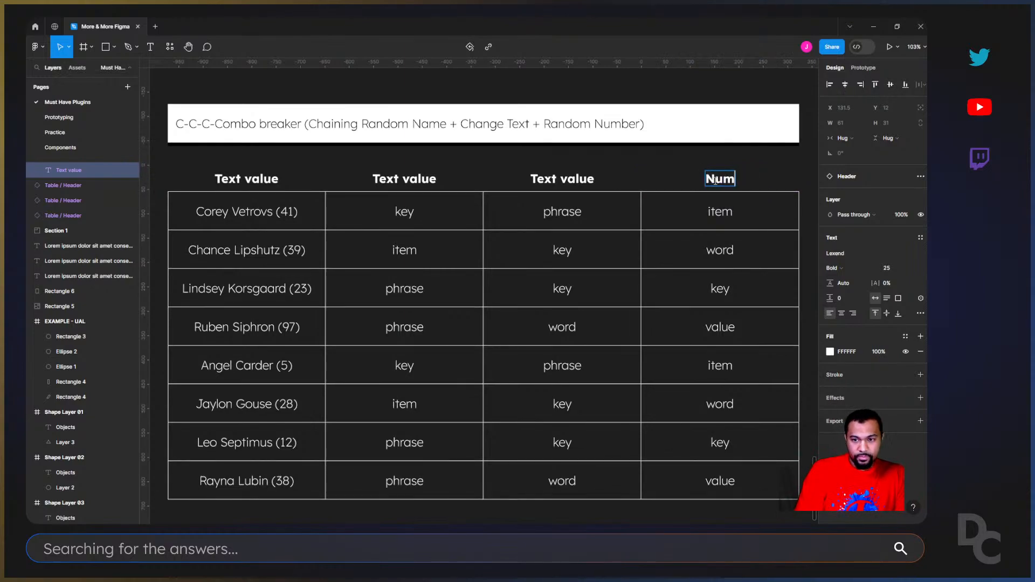
text(bers)
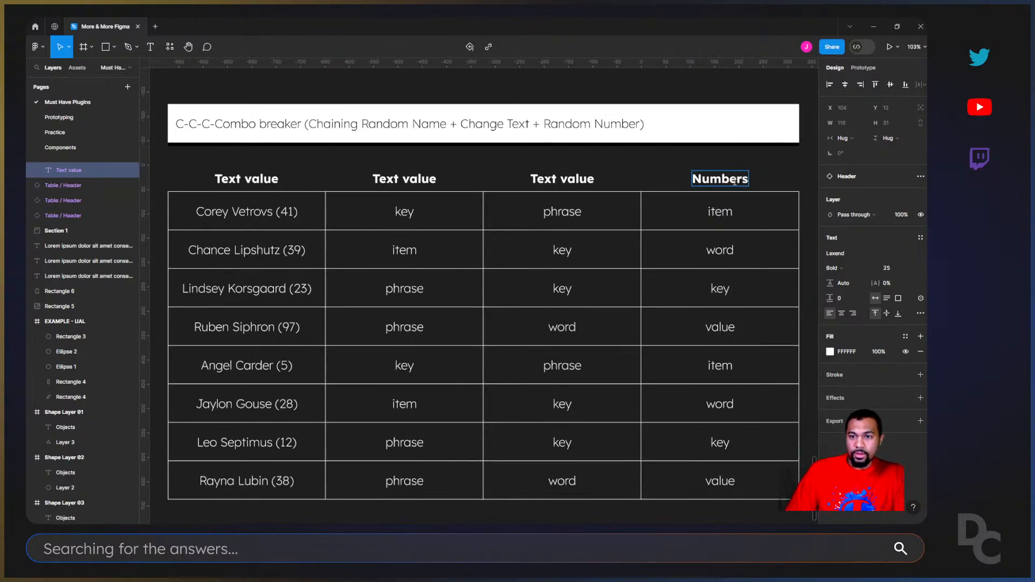
key(Escape)
key(Escape)
key(Escape)
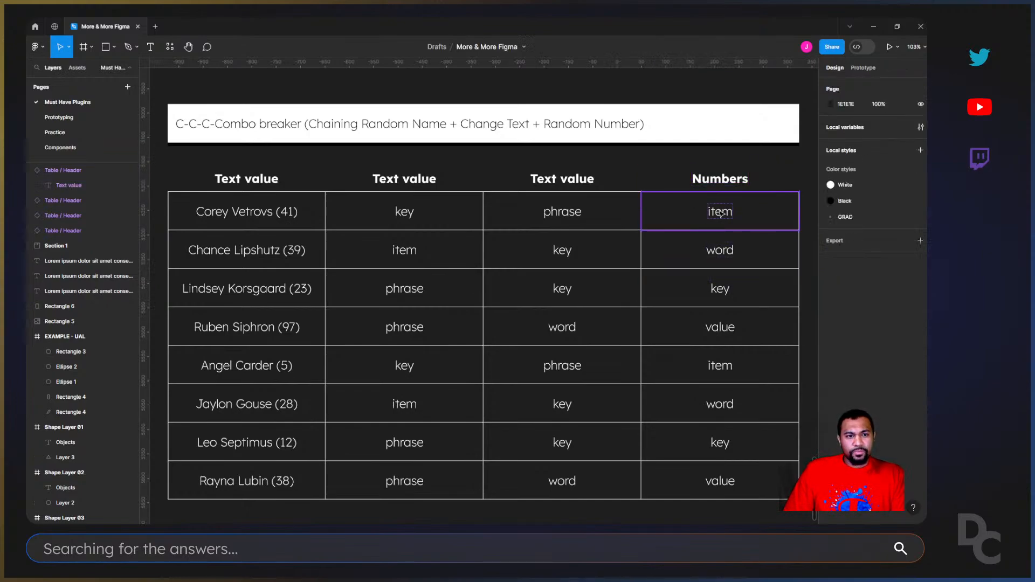
click(227, 251)
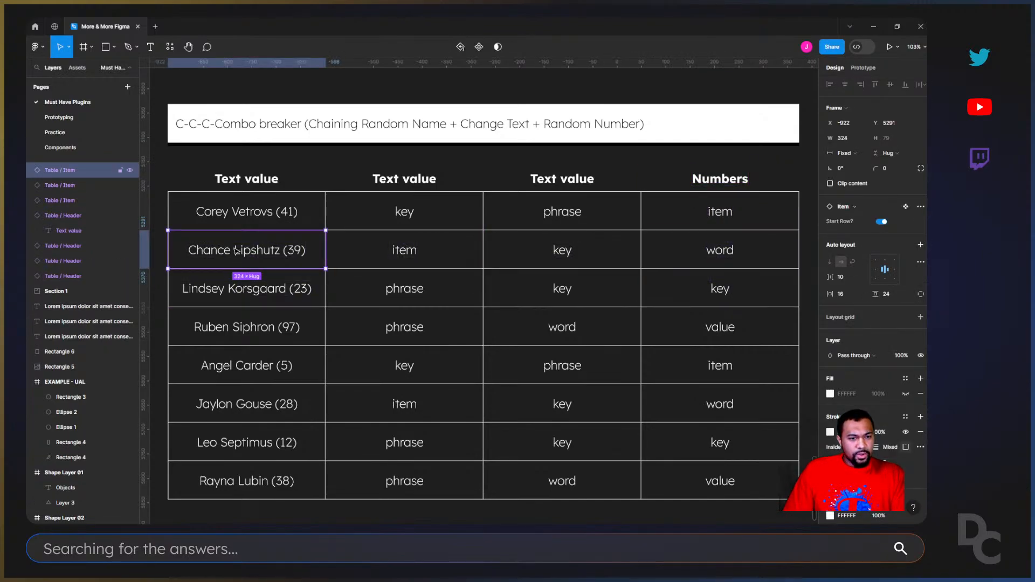
double_click(229, 250)
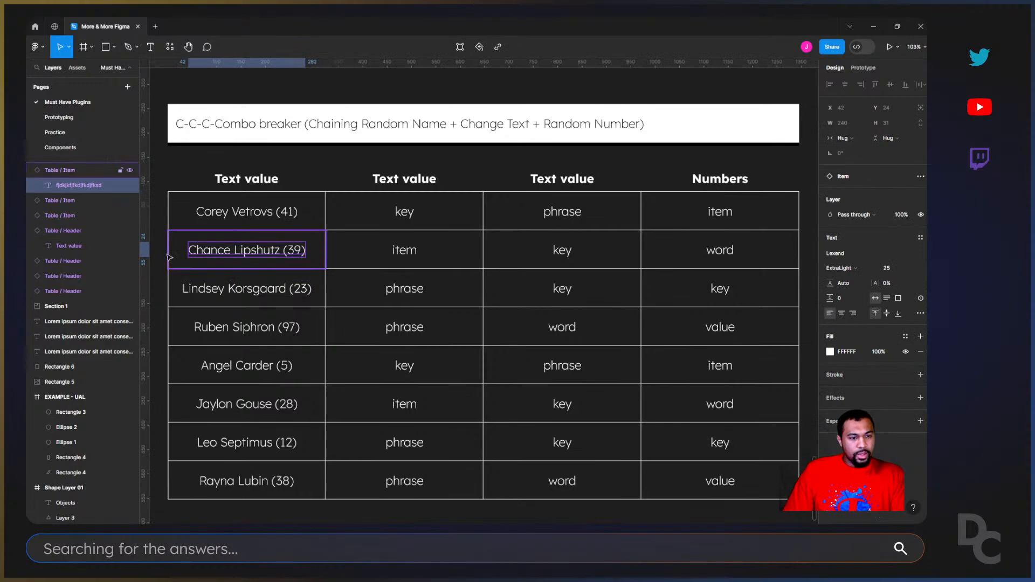
key(Escape)
drag(204, 522, 270, 286)
drag(202, 515, 292, 249)
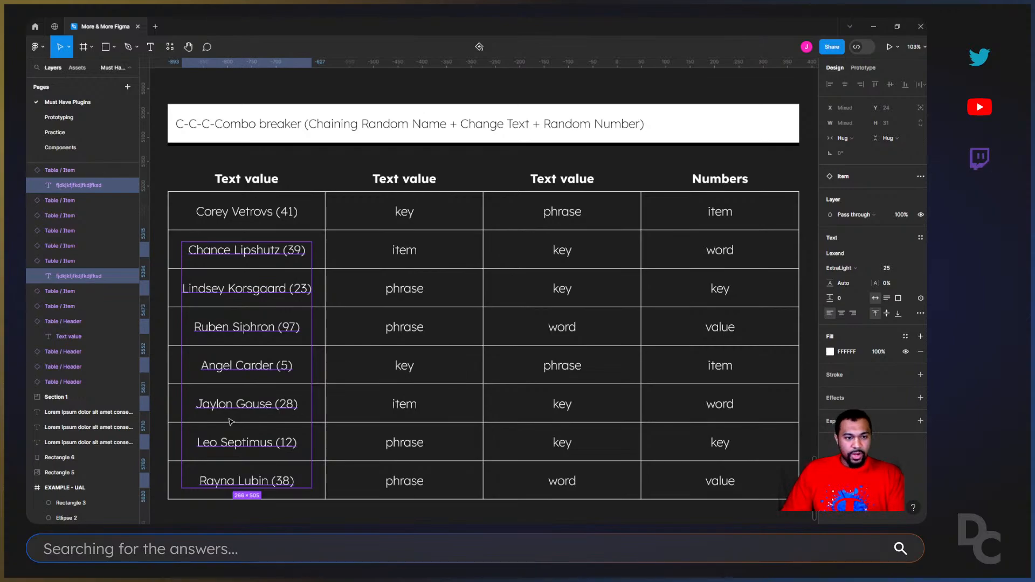
click(170, 511)
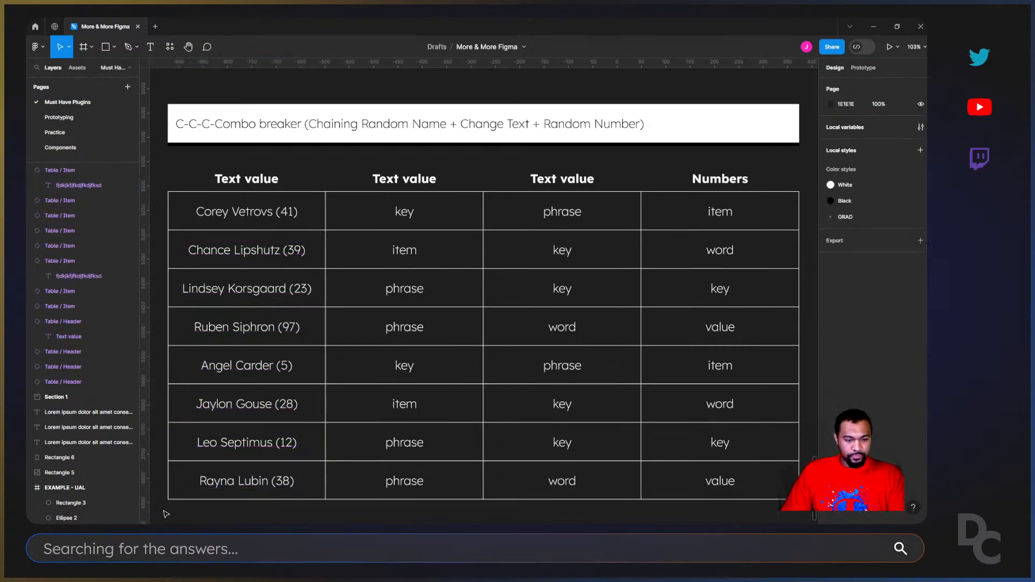
Try filling the table cells below the first row with random values using Random Text Generator and "[red;blue]"
drag(163, 511, 757, 247)
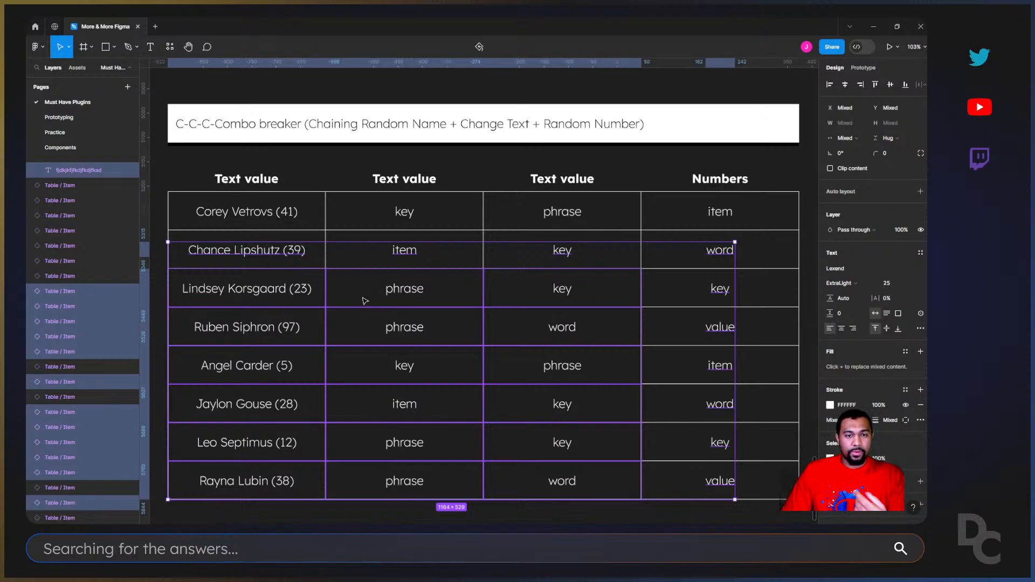
key(shift+i)
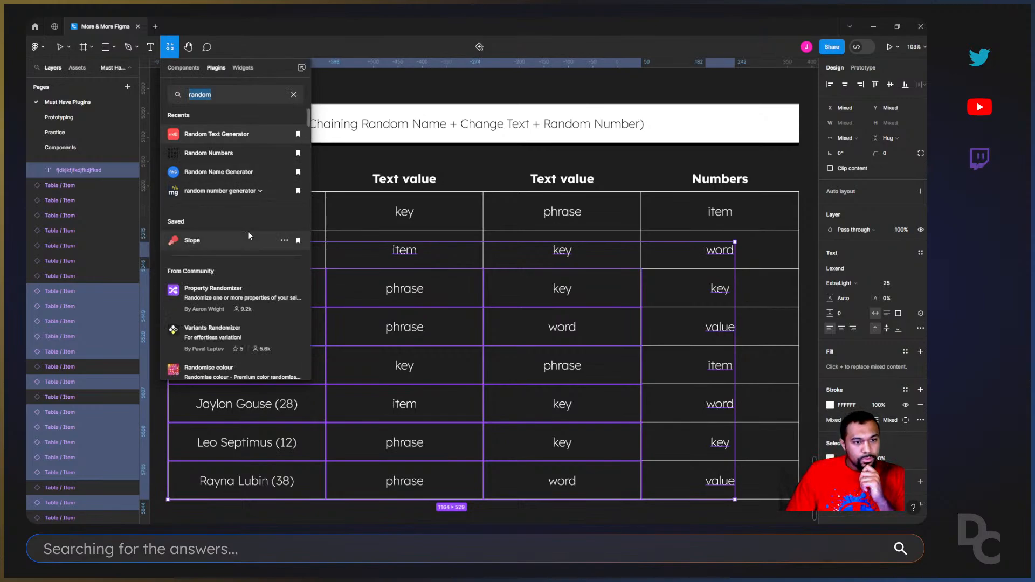
click(245, 134)
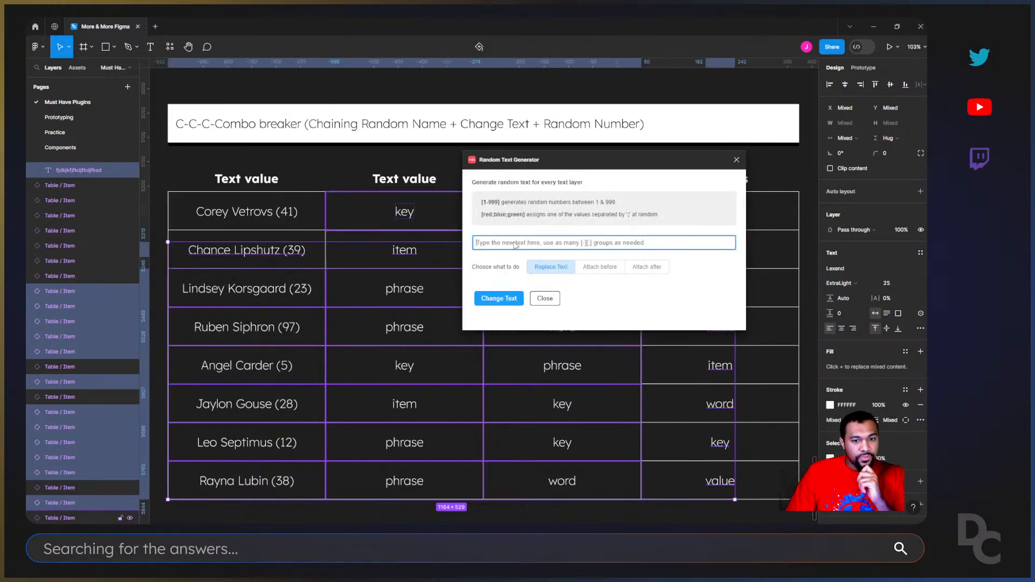
text([])
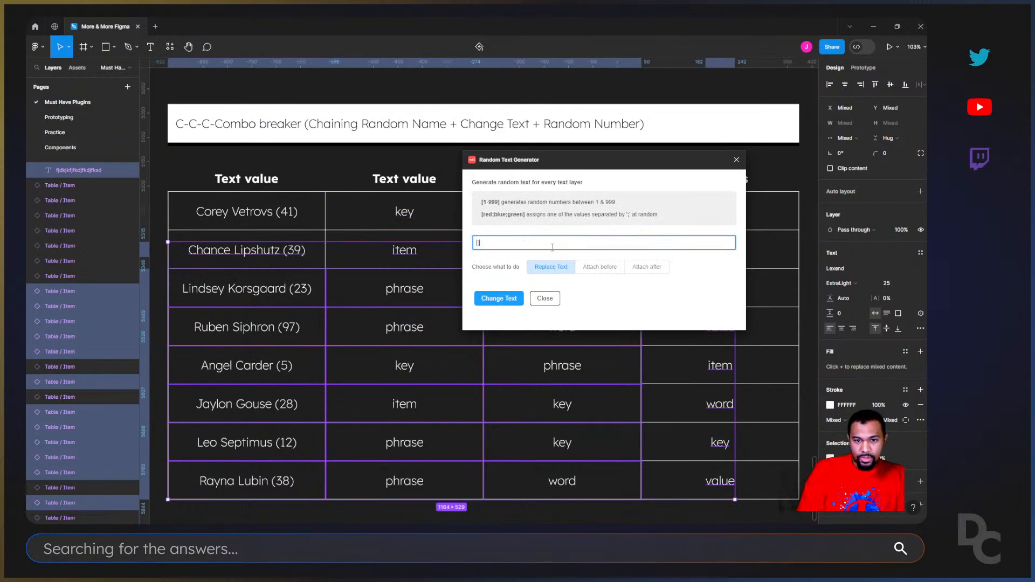
text(red)
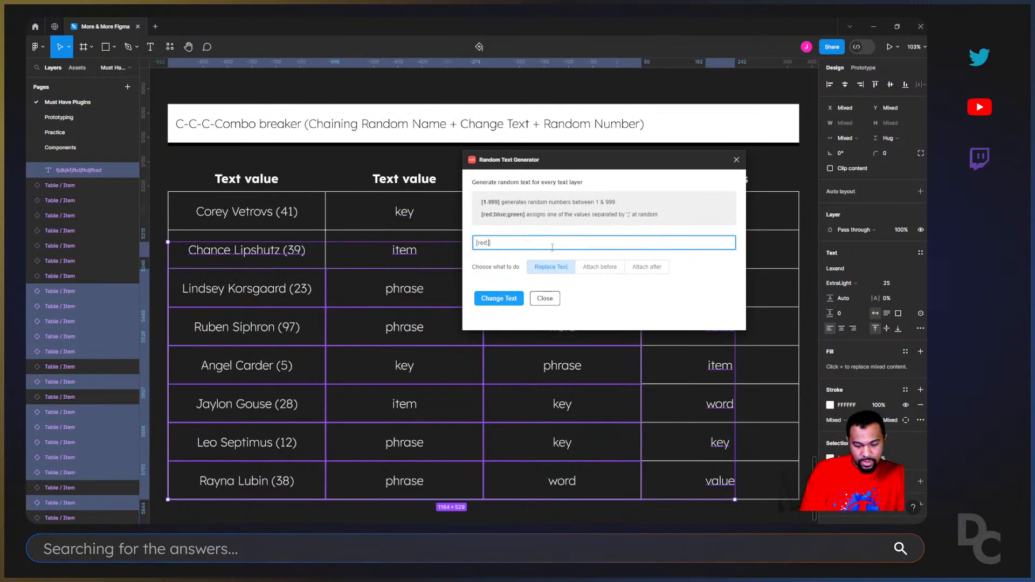
text(;blue)
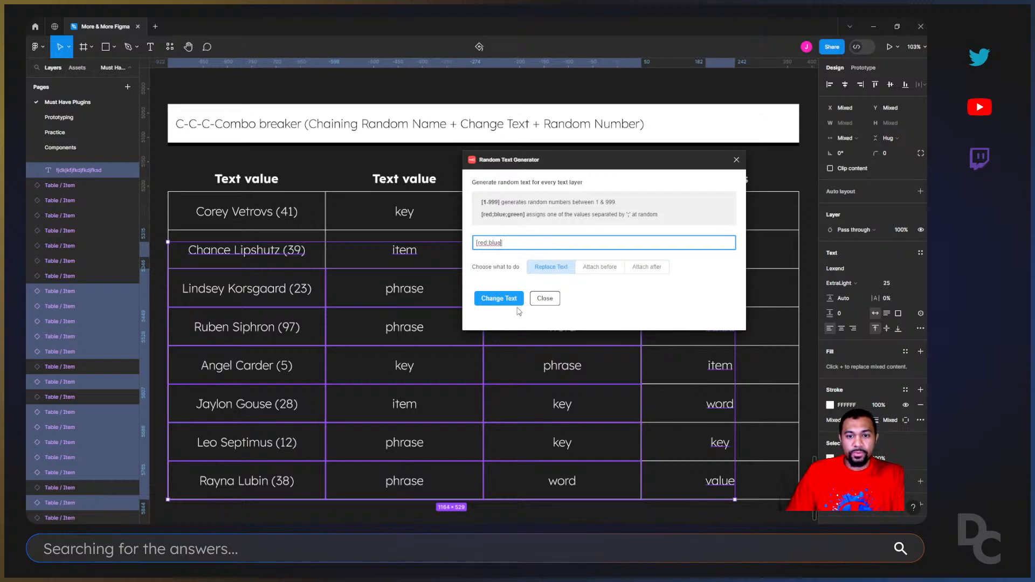
click(506, 303)
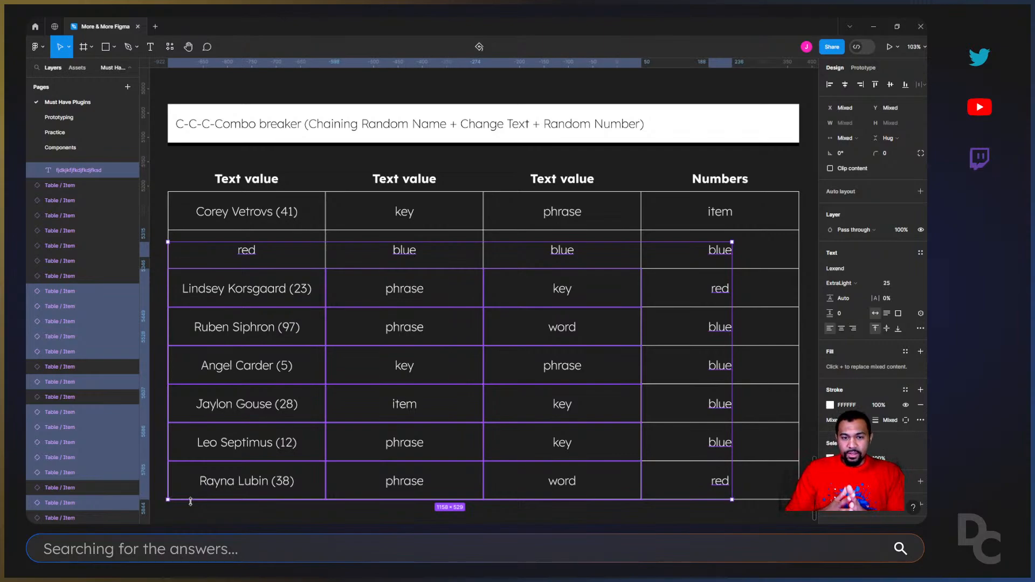
Undo the random red and blue text replacement in the table cells and deselect everything
click(161, 311)
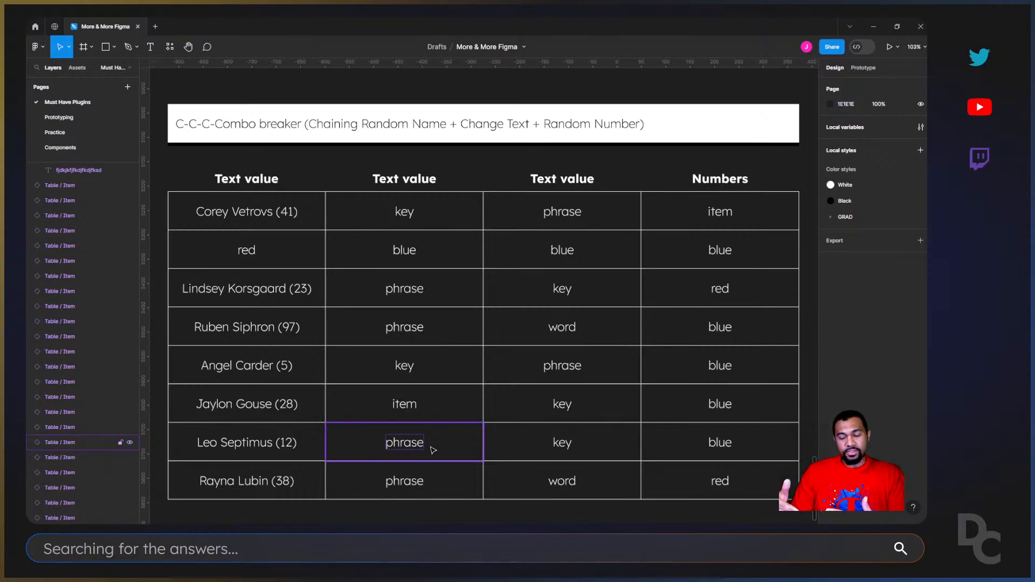
key(ctrl+z)
key(ctrl+z)
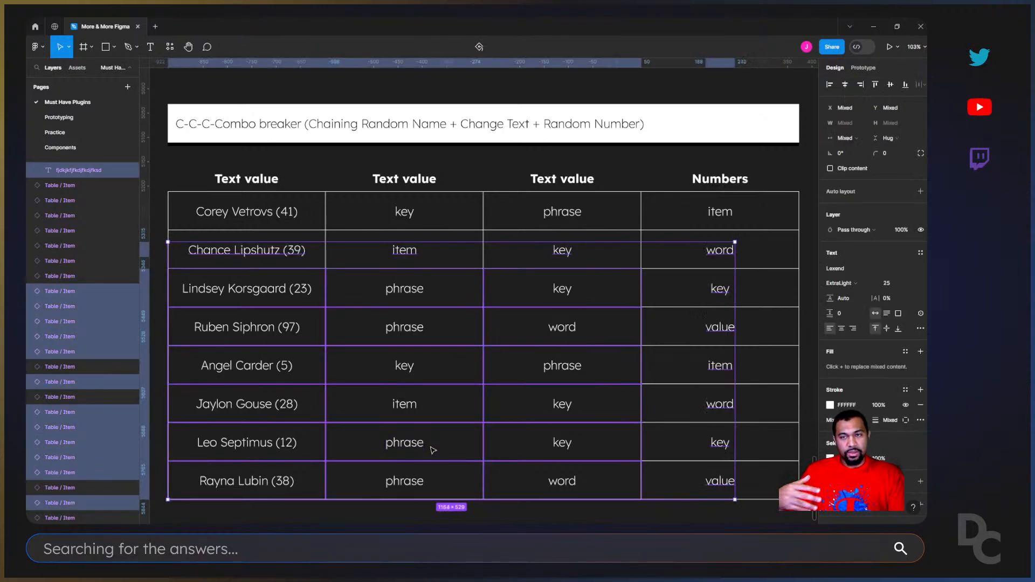
click(164, 319)
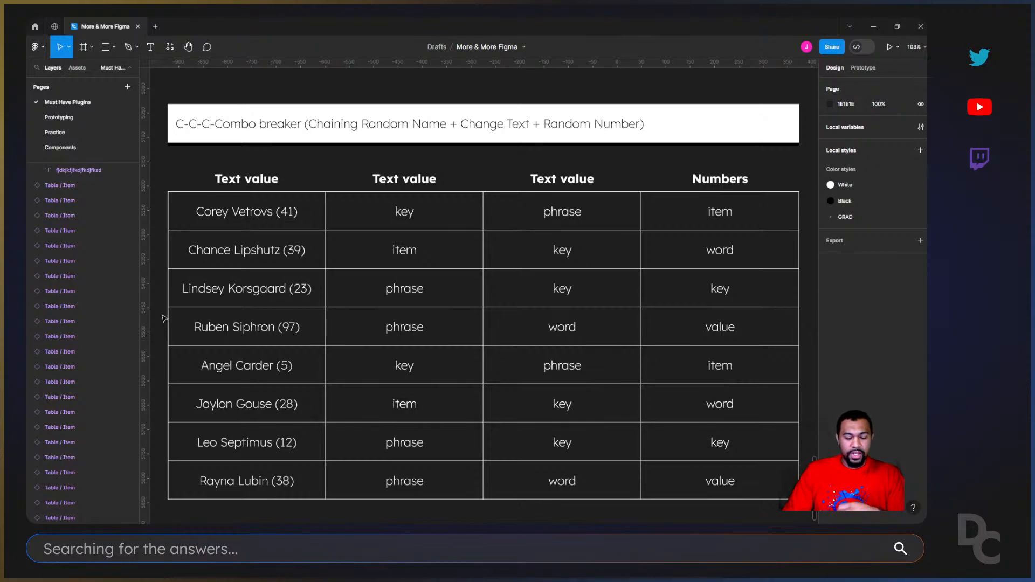
key(ctrl+z)
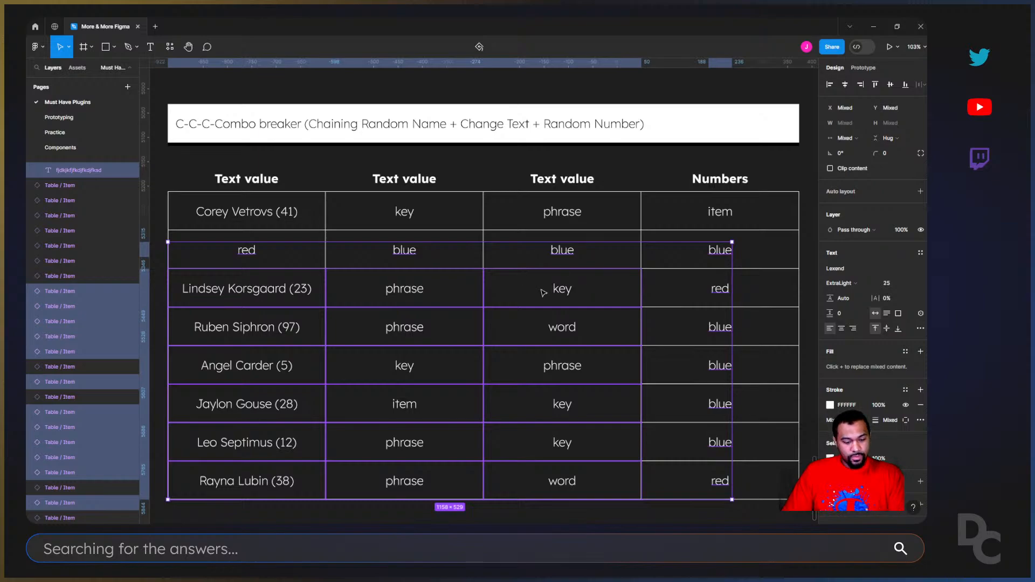
key(ctrl+shift+z)
key(Escape)
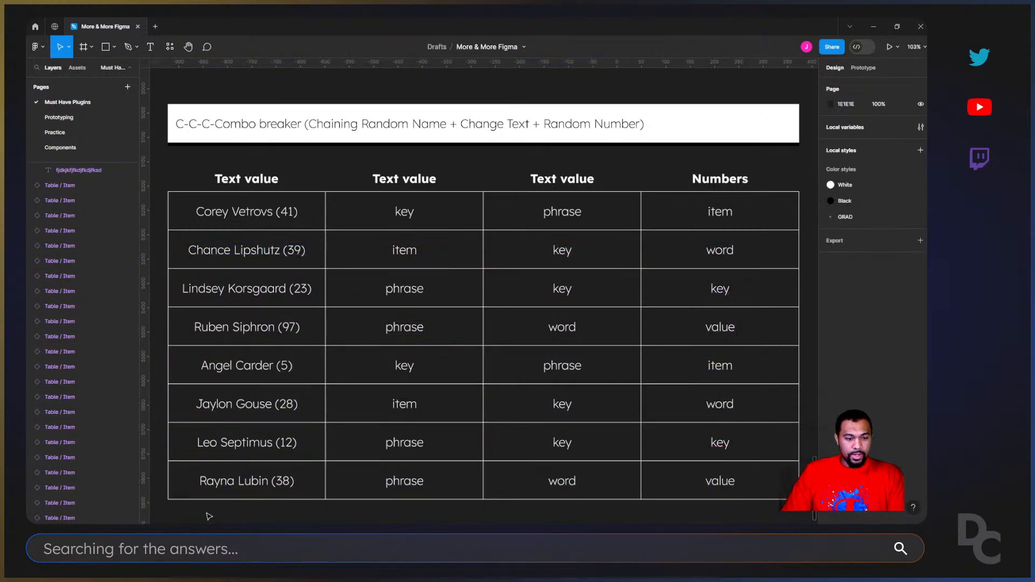
Try replacing only the text layers below the first row in all four columns with random "[red;blue]" values, and undo the replacement
drag(210, 517, 296, 246)
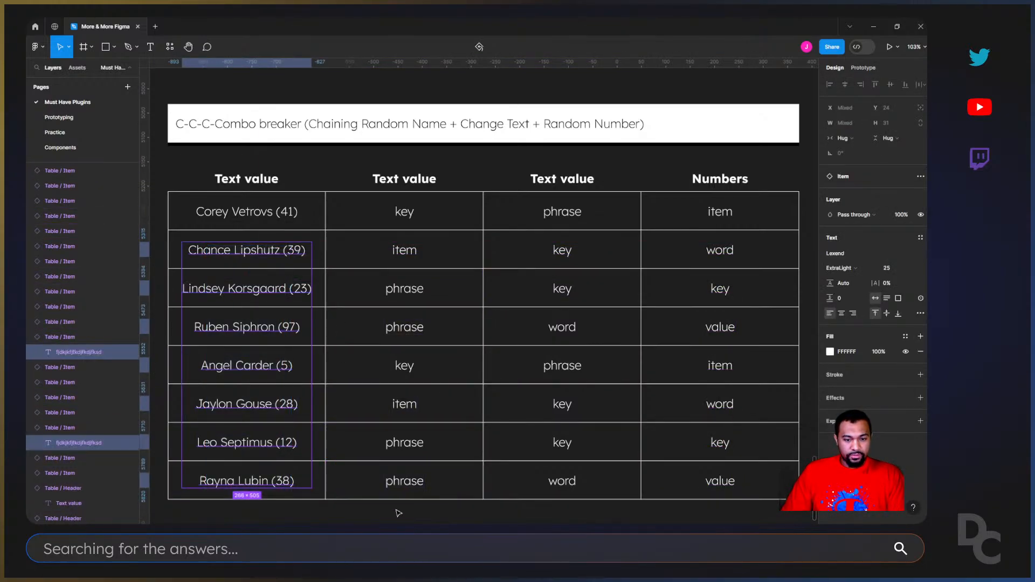
drag(388, 516, 445, 243)
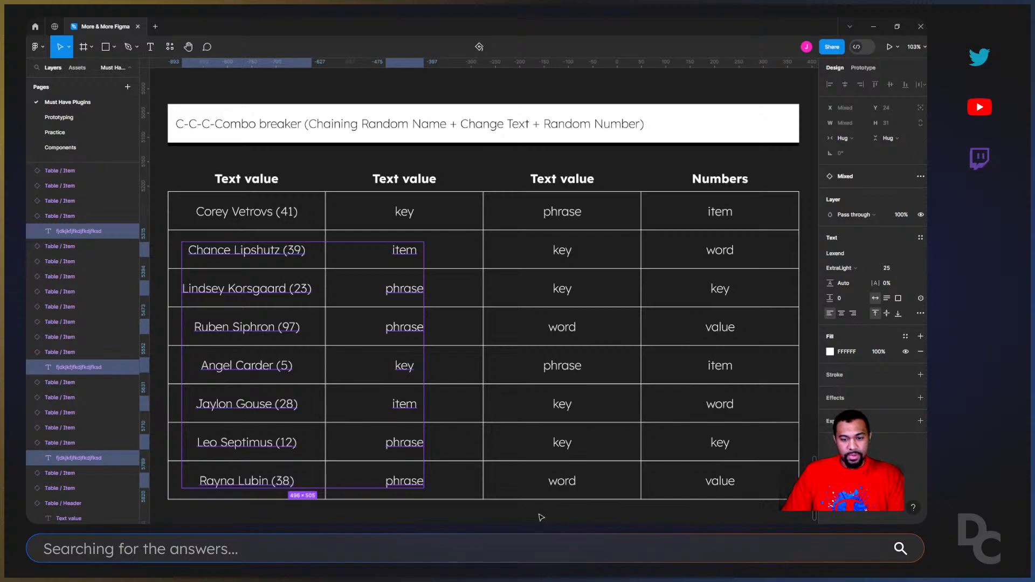
drag(542, 518, 591, 242)
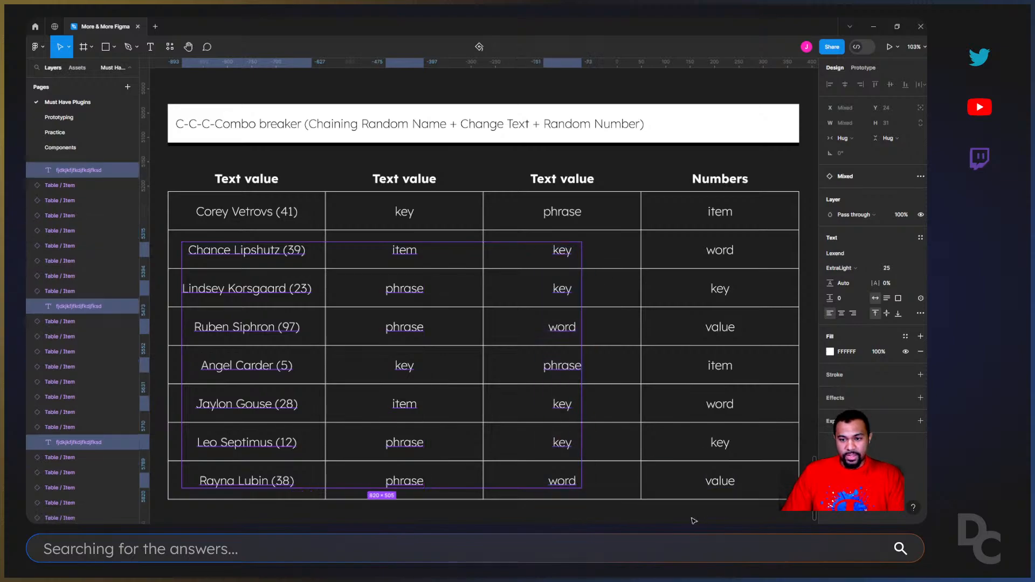
drag(694, 521, 769, 243)
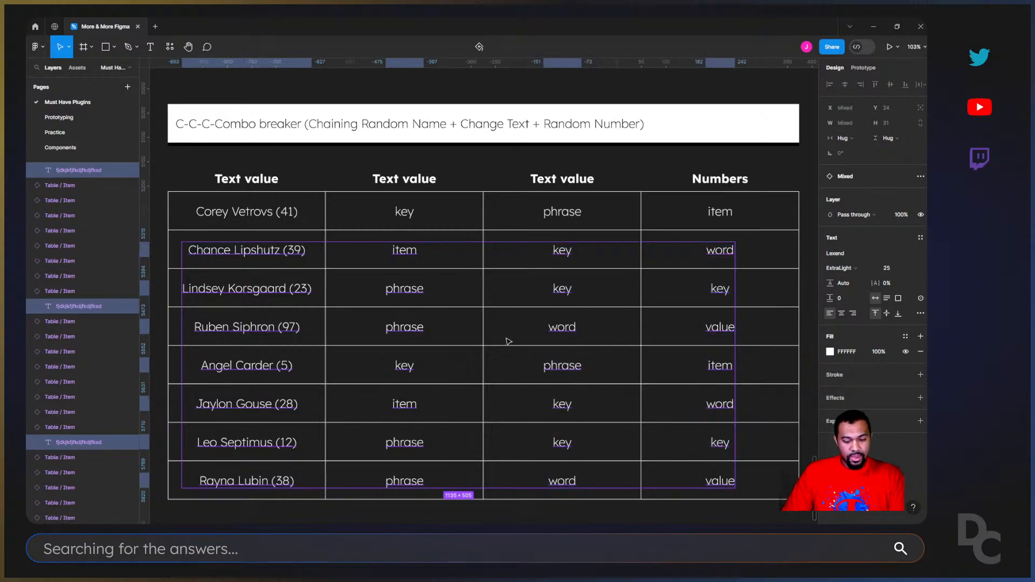
key(shift+i)
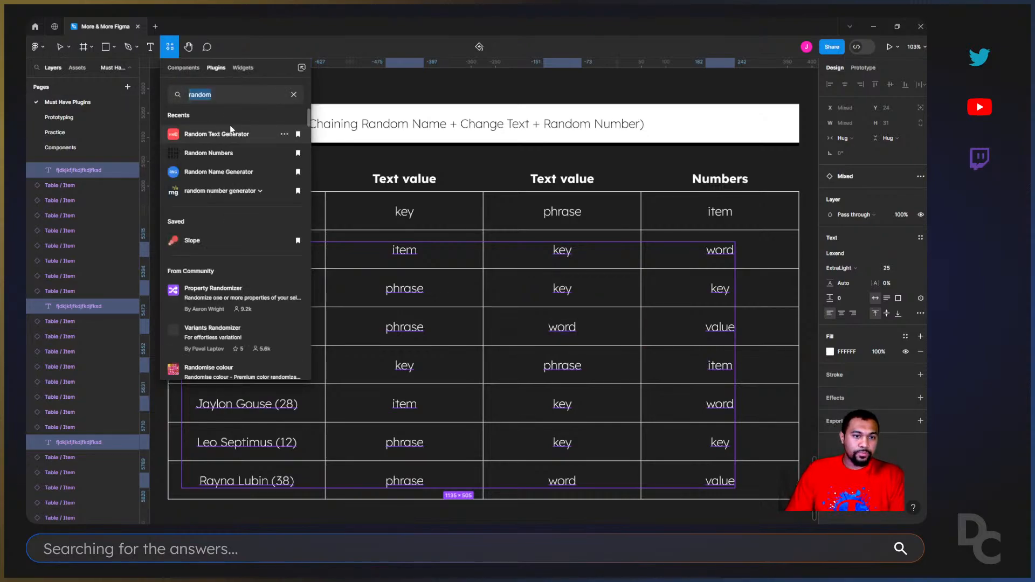
click(230, 130)
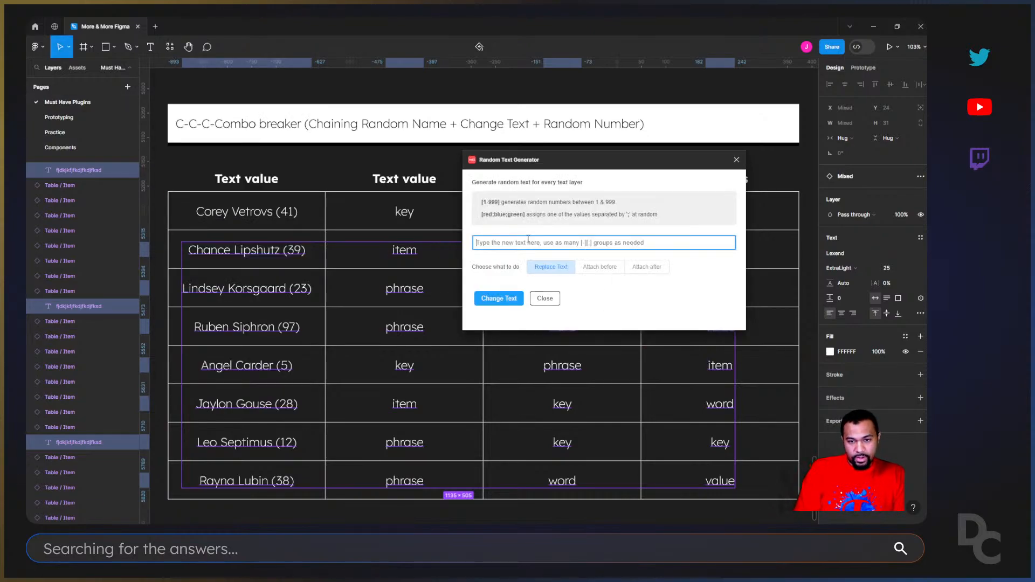
text([red)
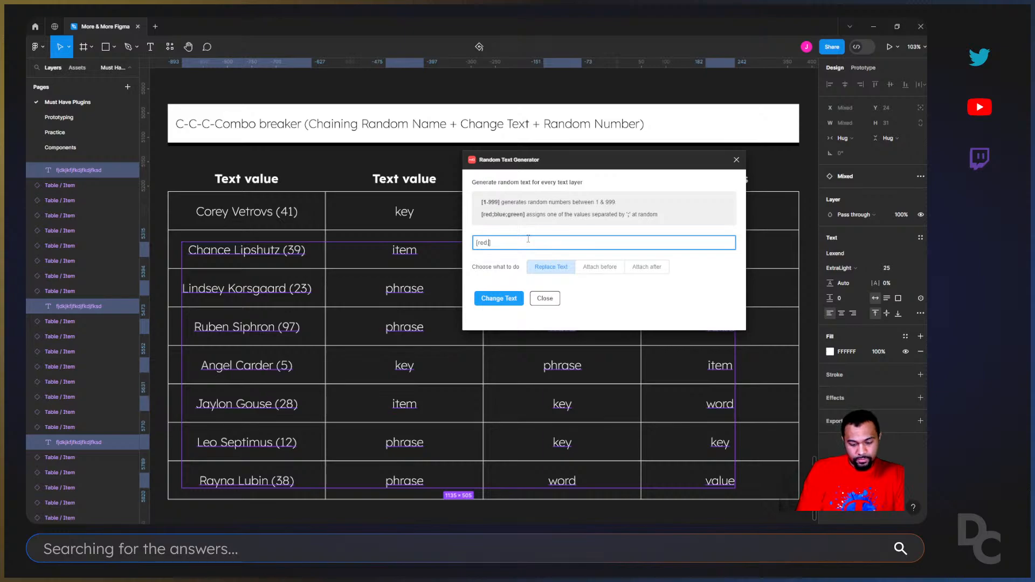
text(;blue])
click(519, 302)
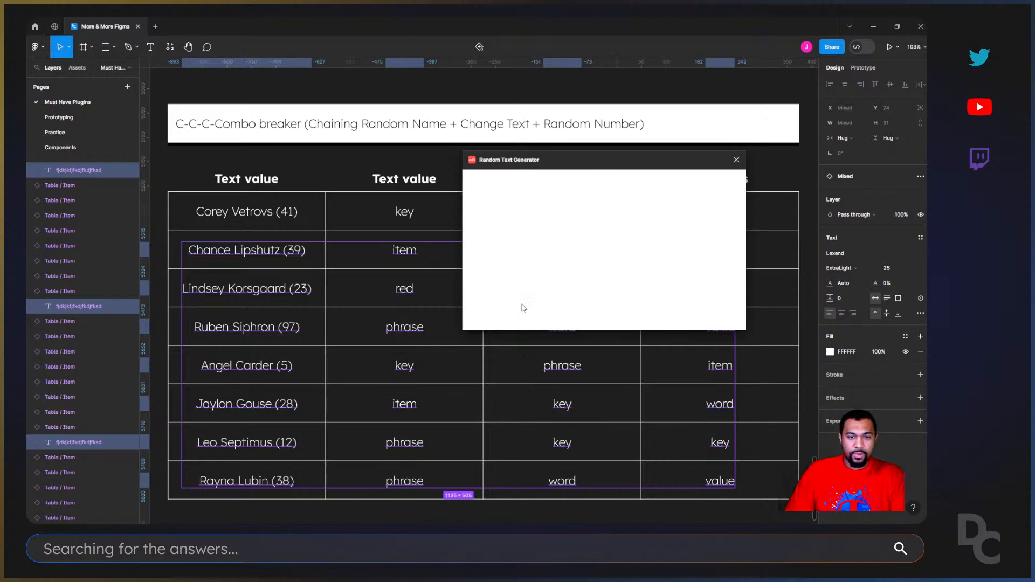
click(788, 176)
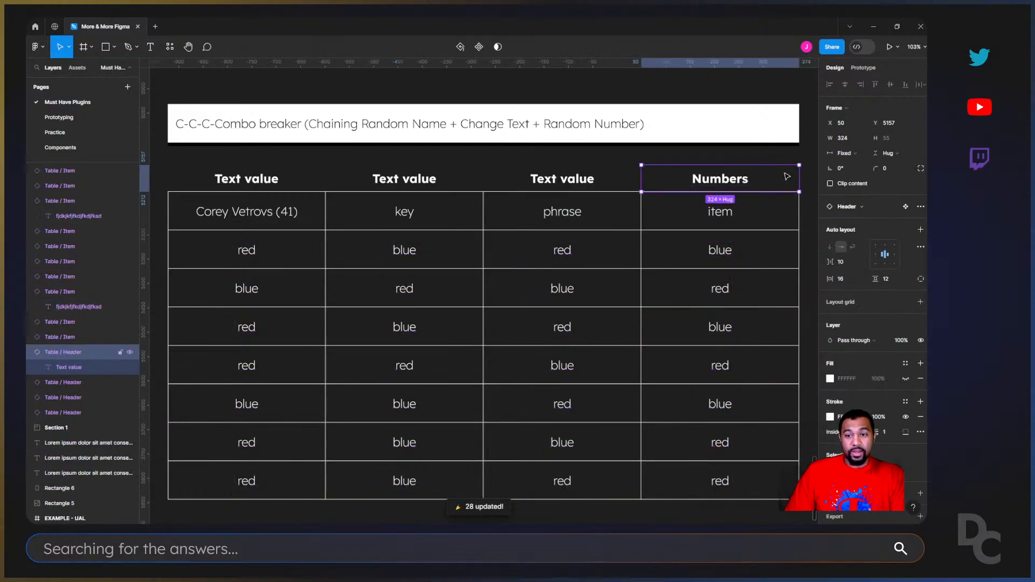
click(785, 161)
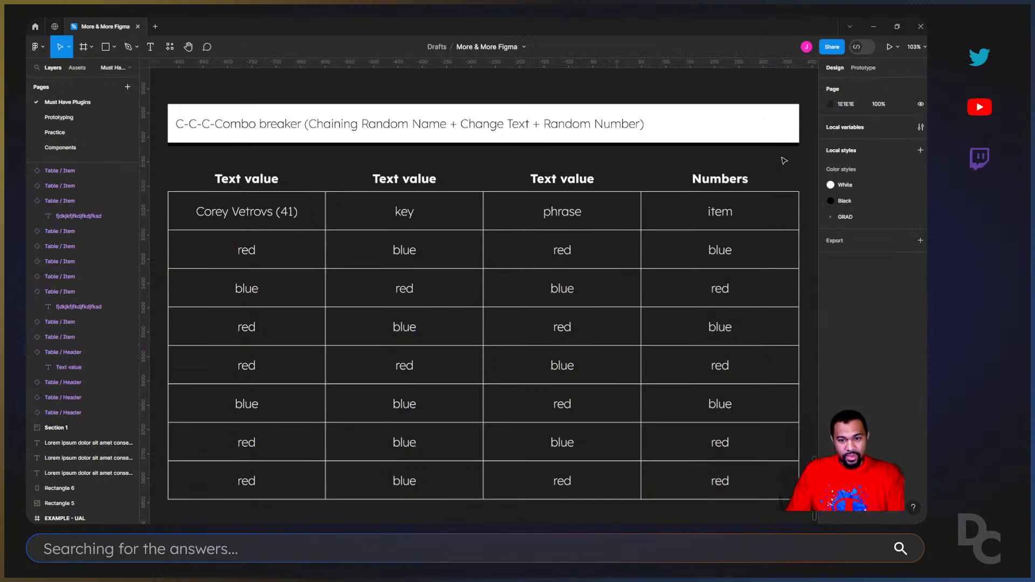
key(ctrl+z)
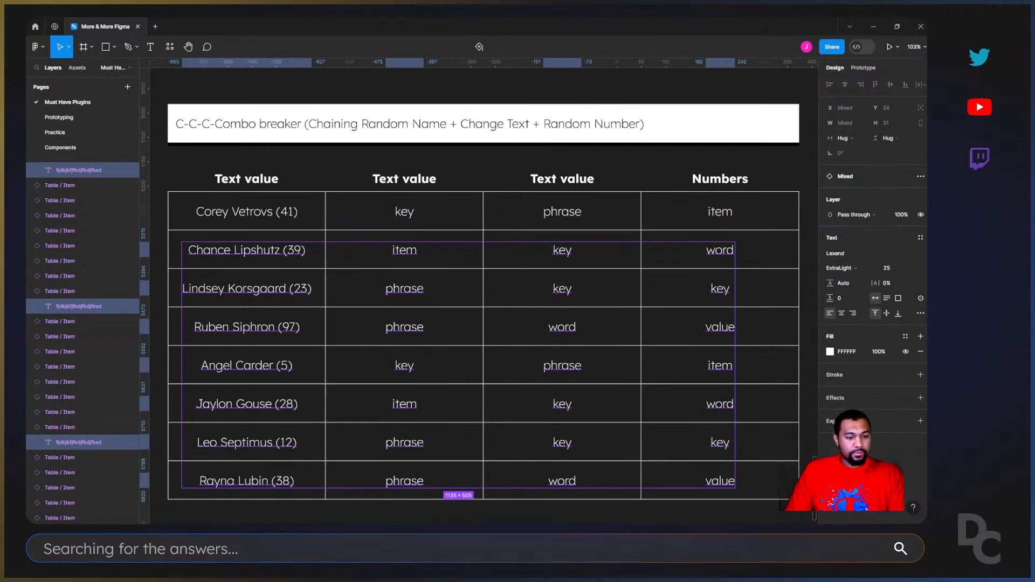
Fill the first column's texts below the first row using Random Text Generator with "[value;key;word;item;phrase]", and deselect
drag(220, 510, 269, 244)
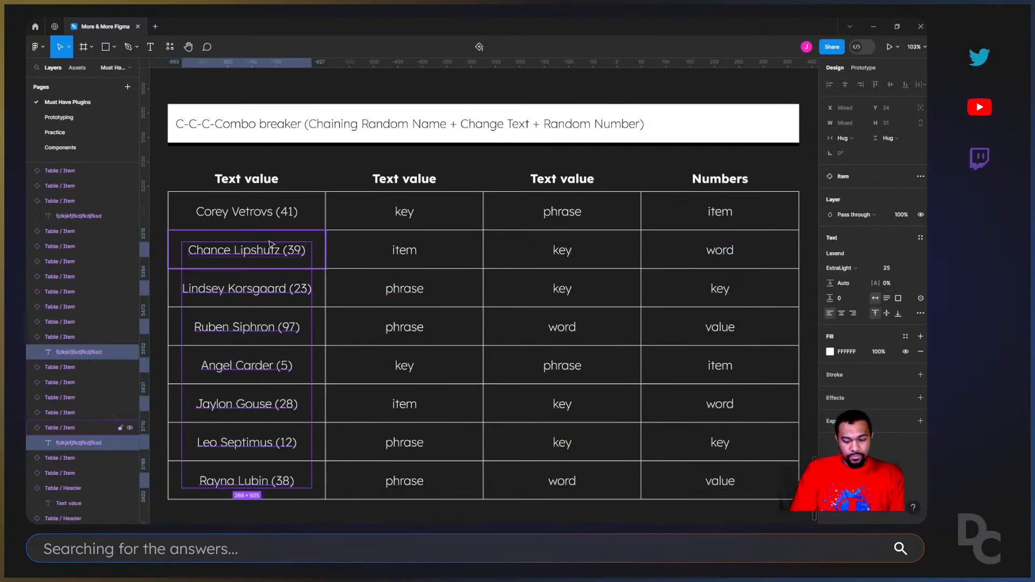
key(shift+i)
click(243, 135)
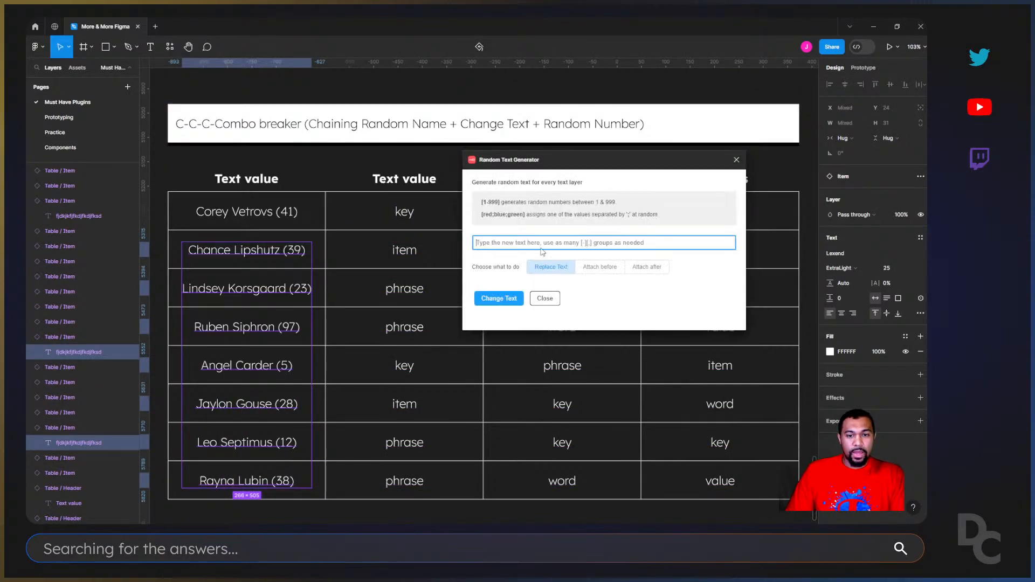
text([value;key;word;item;phrase])
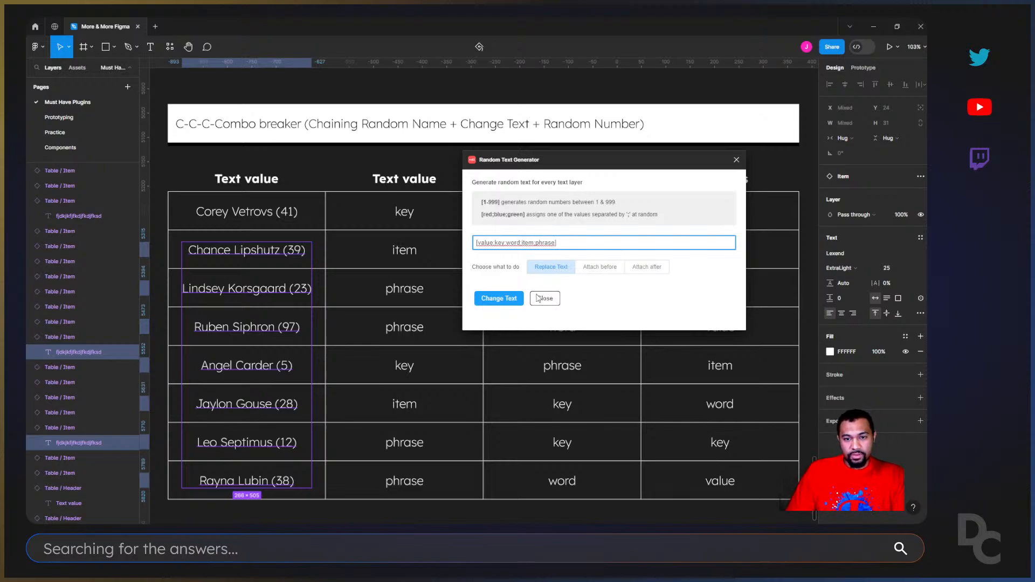
click(499, 300)
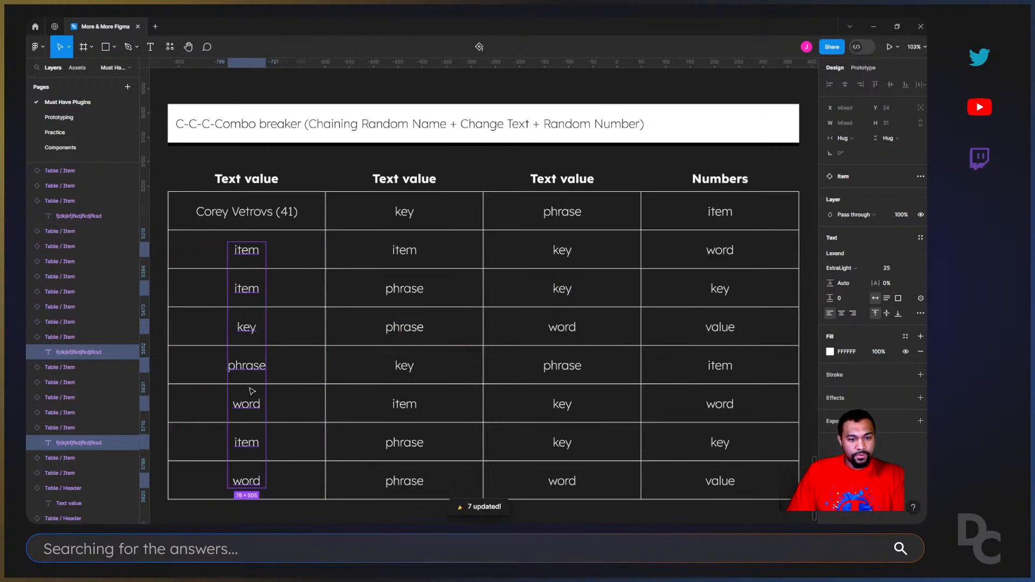
key(Escape)
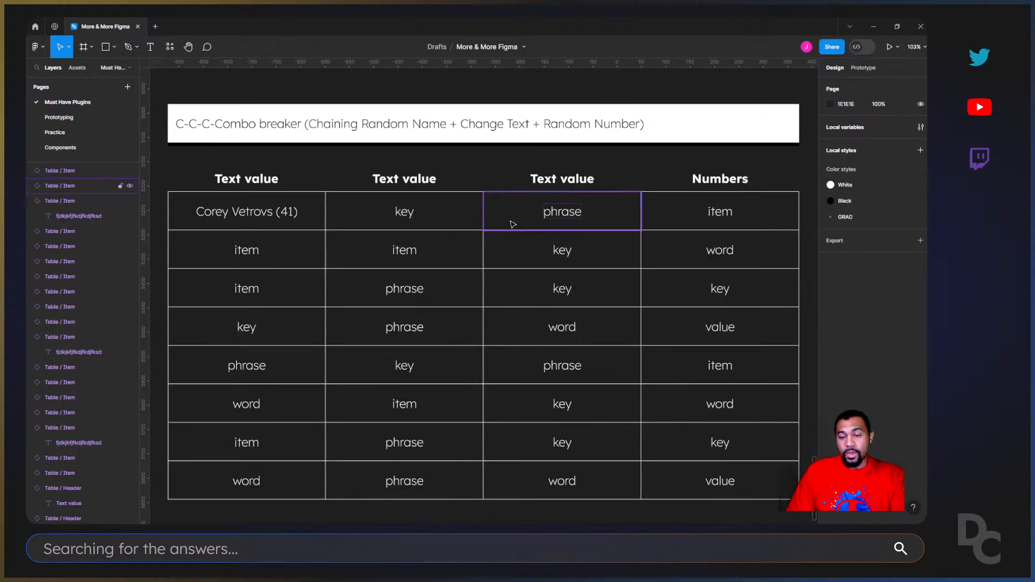
Select the three "Text value" header text layers of the table together
scroll(514, 224, down, 1)
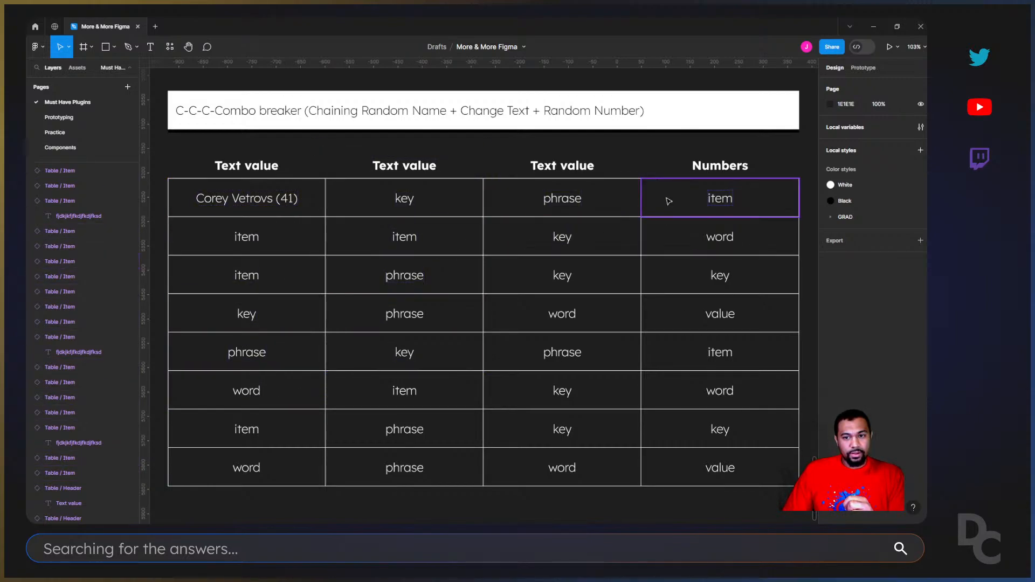
click(232, 166)
shift+click(410, 166)
shift+click(577, 165)
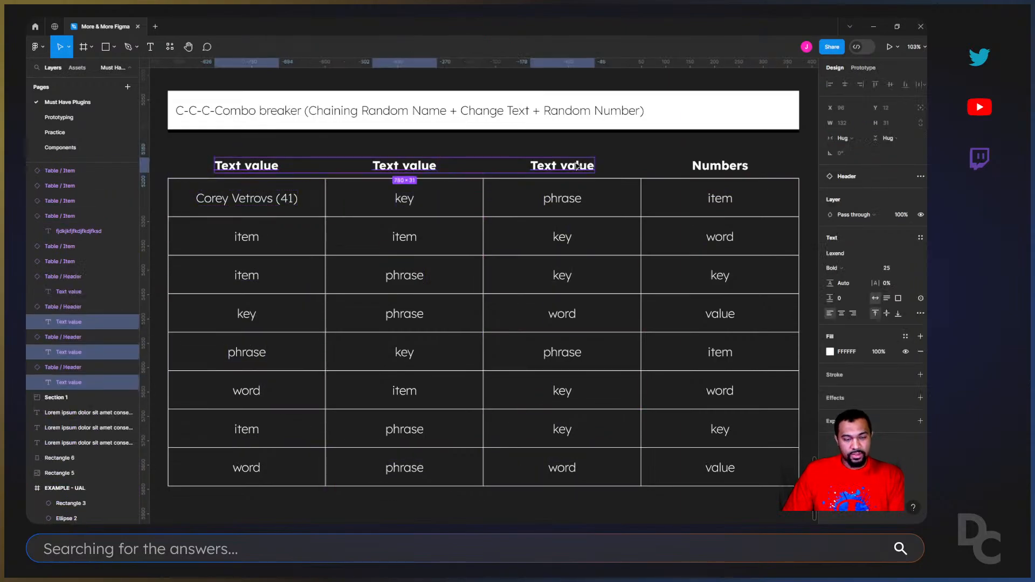
Try renaming the three selected header text layers to "Names", and undo the rename
key(ctrl+r)
text(Names)
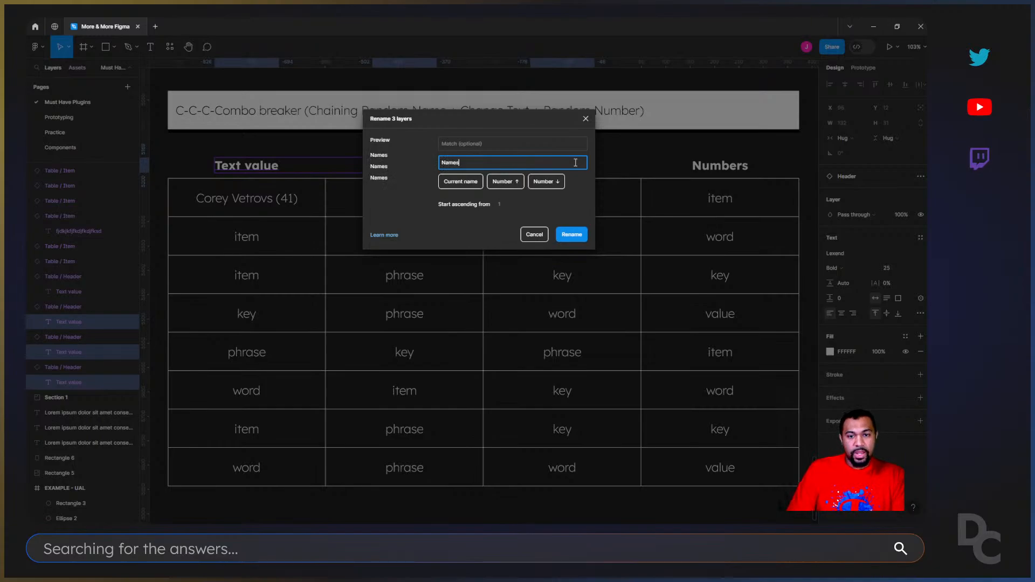
click(572, 235)
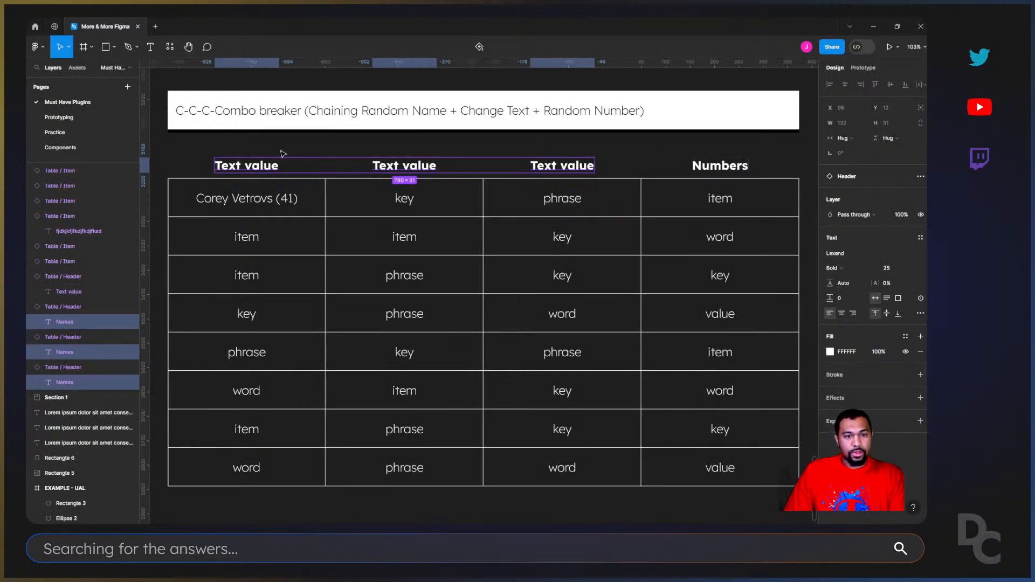
key(ctrl+z)
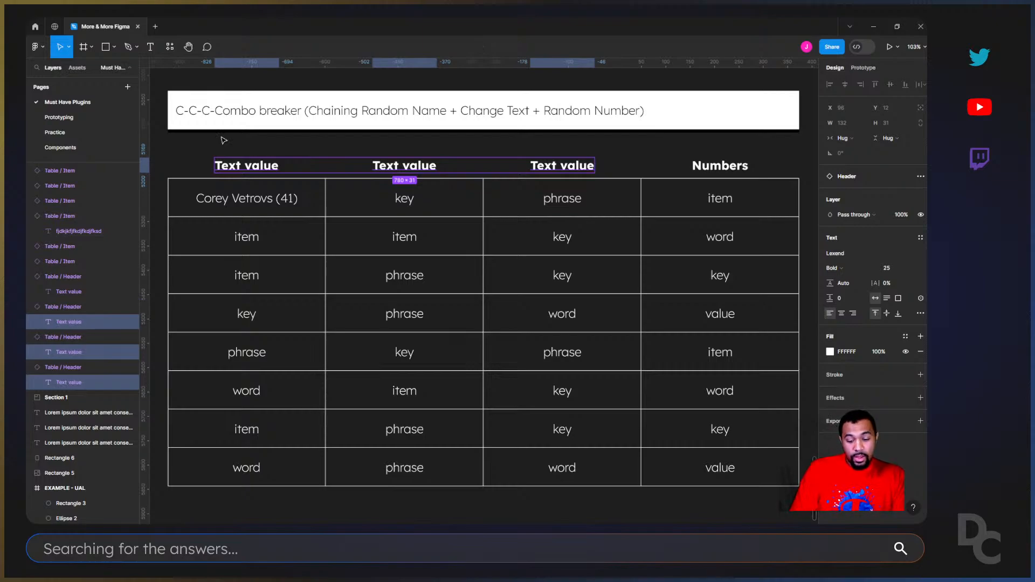
Change the three selected "Text value" headers to "Names" using the Change Text plugin
key(shift+i)
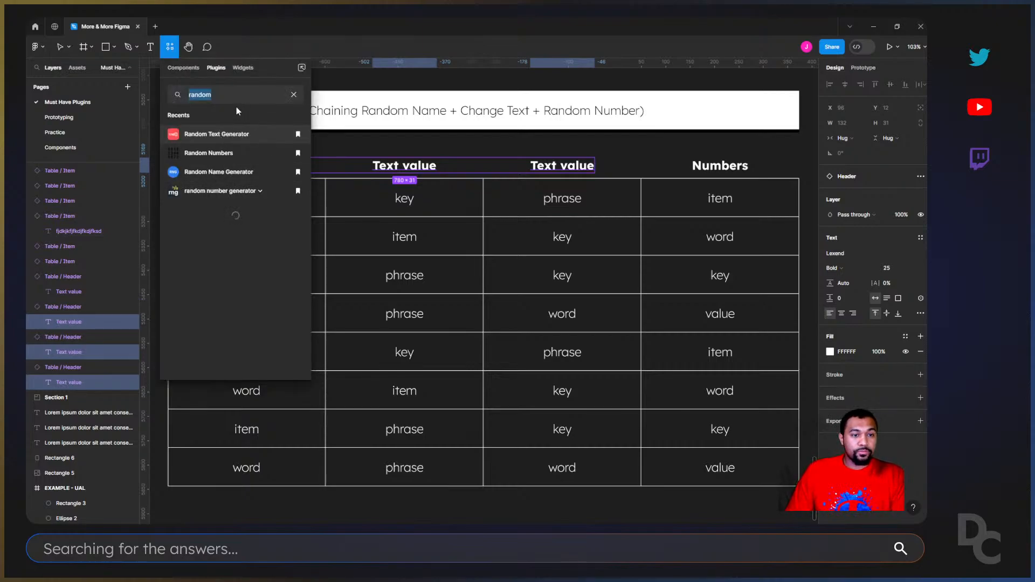
text(change)
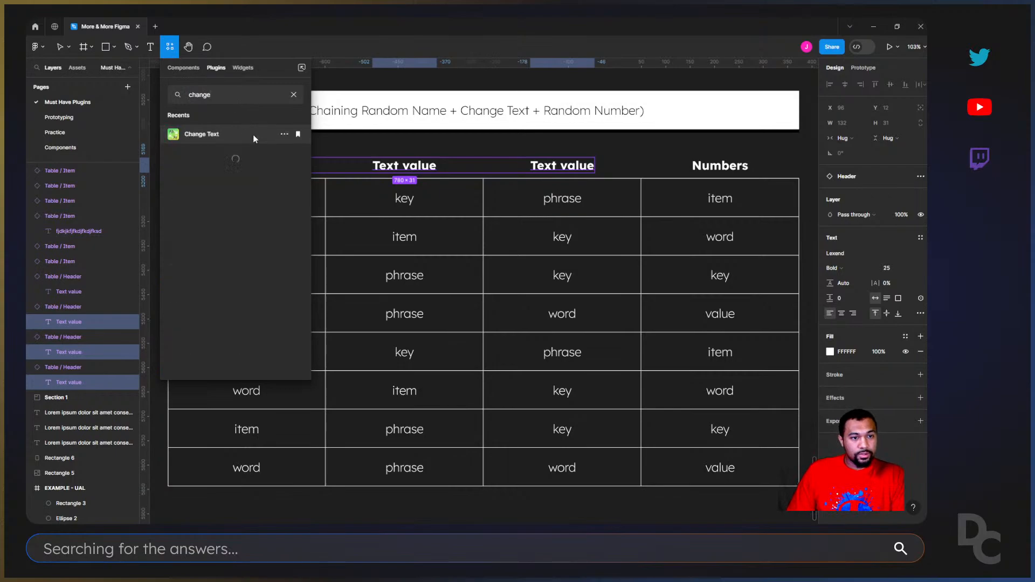
click(235, 136)
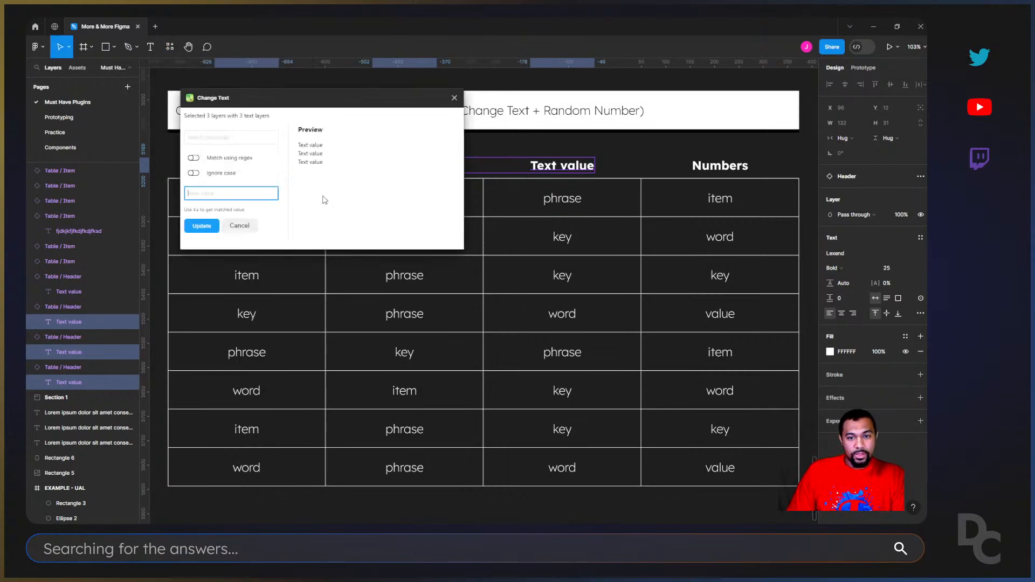
text(Names)
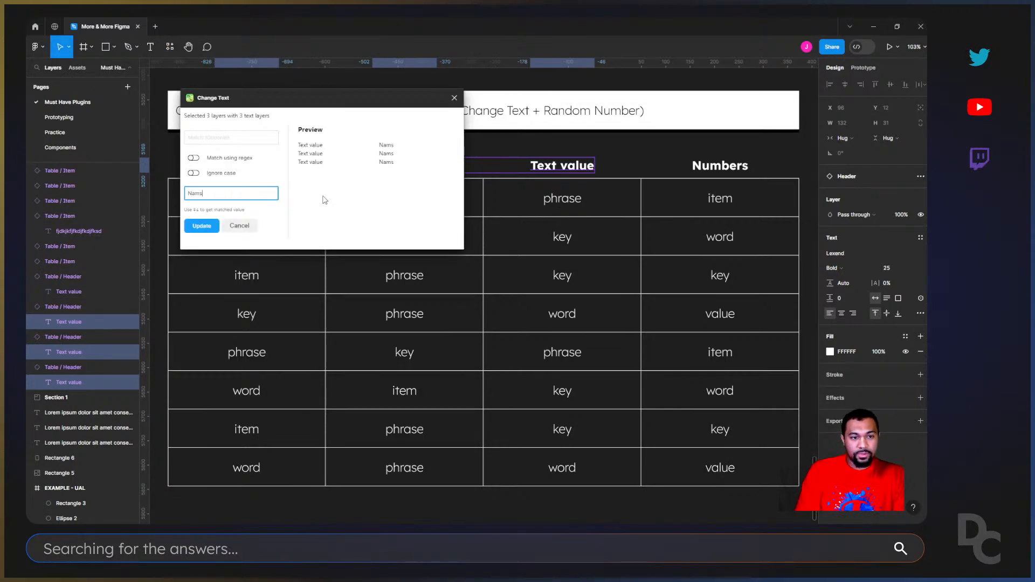
key(BackSpace)
text(es)
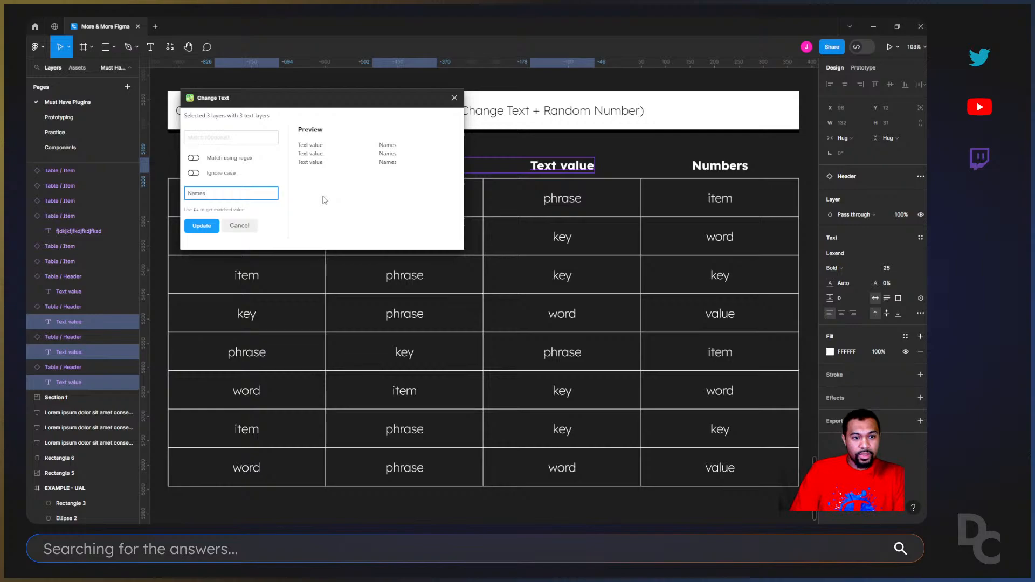
click(204, 225)
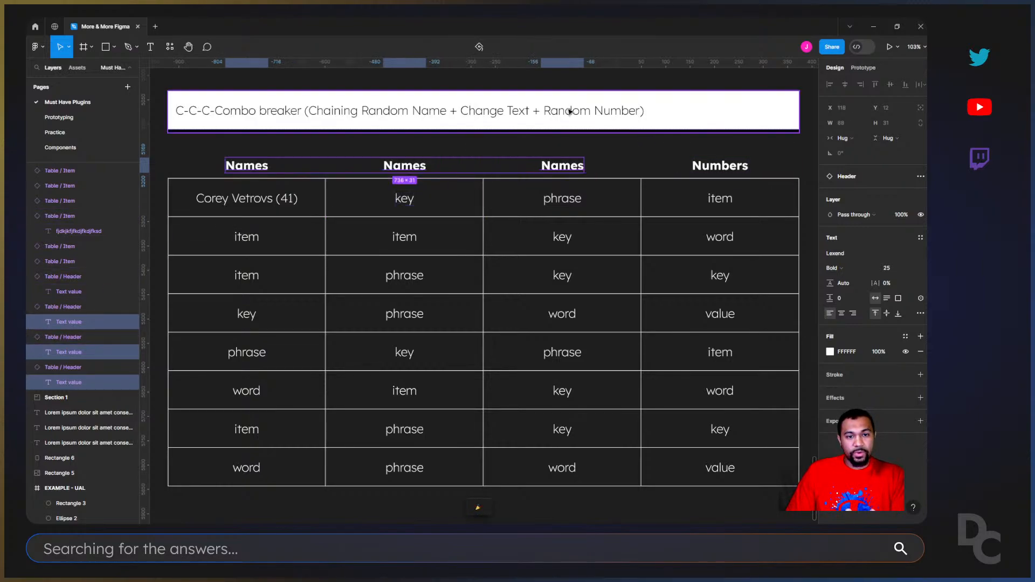
click(649, 161)
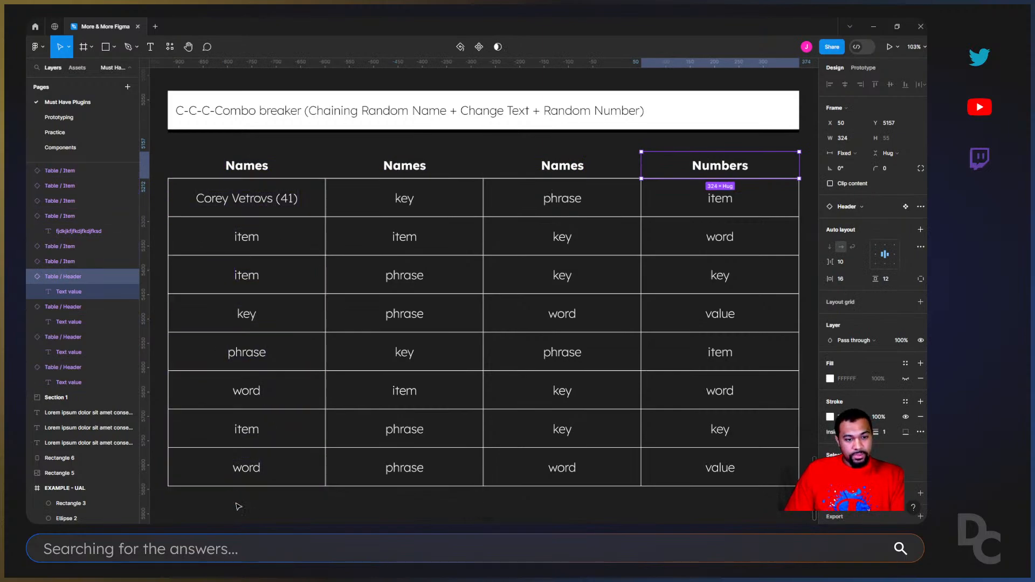
Select the text layers in the three Names columns together, leaving out the first row's cell of the first column
drag(238, 505, 281, 234)
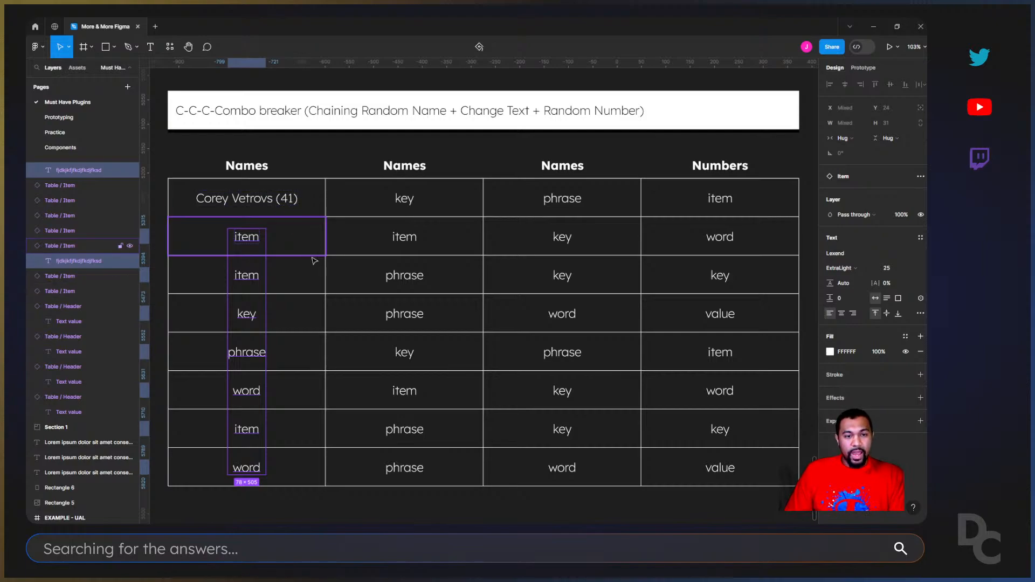
drag(397, 500, 455, 224)
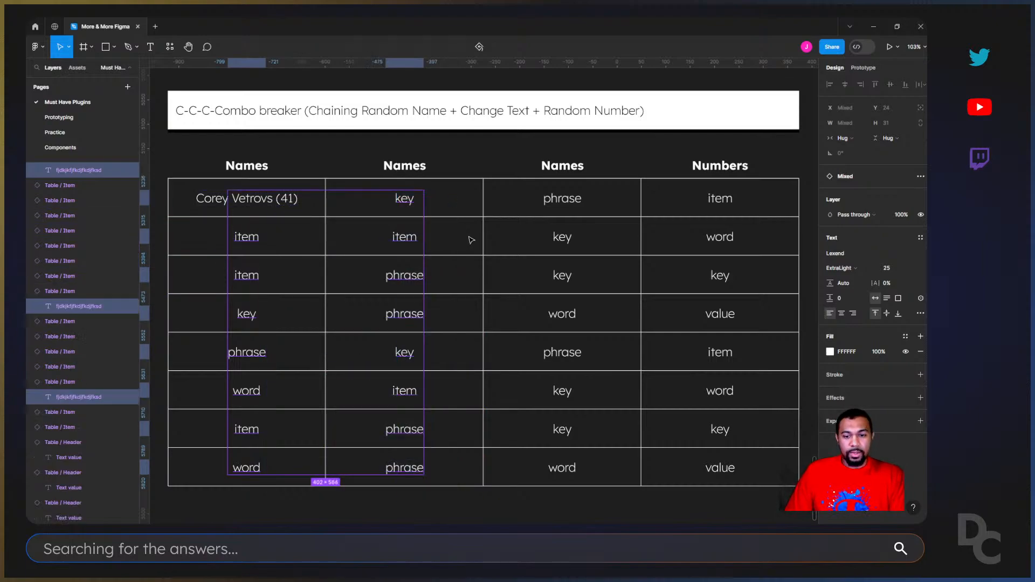
drag(545, 500, 589, 197)
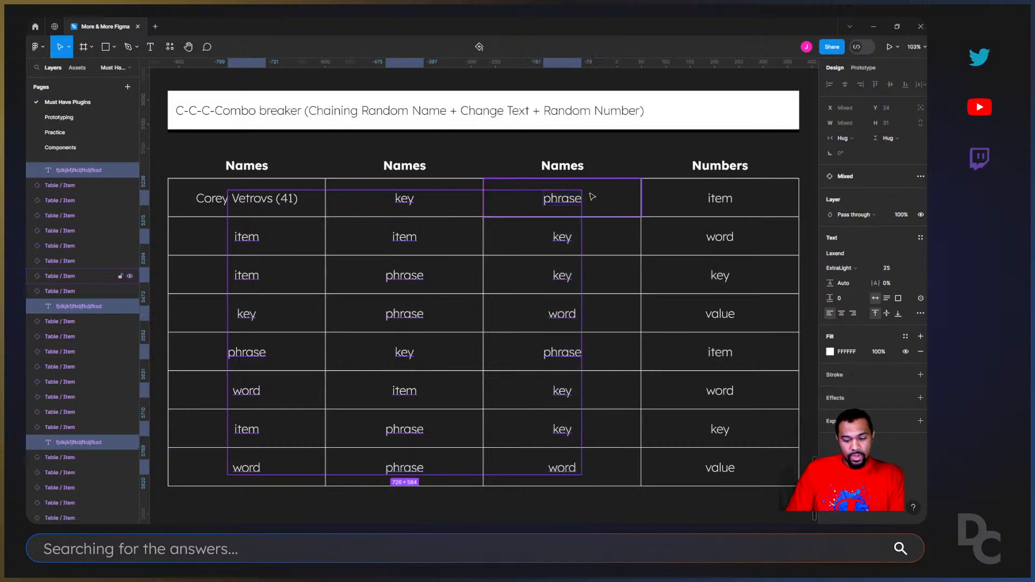
key(shift+i)
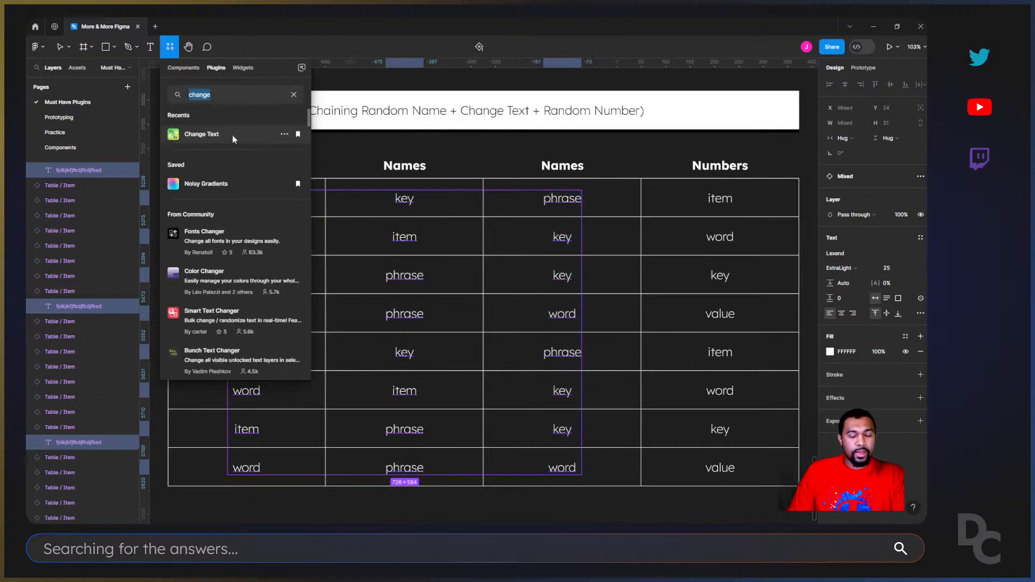
click(235, 140)
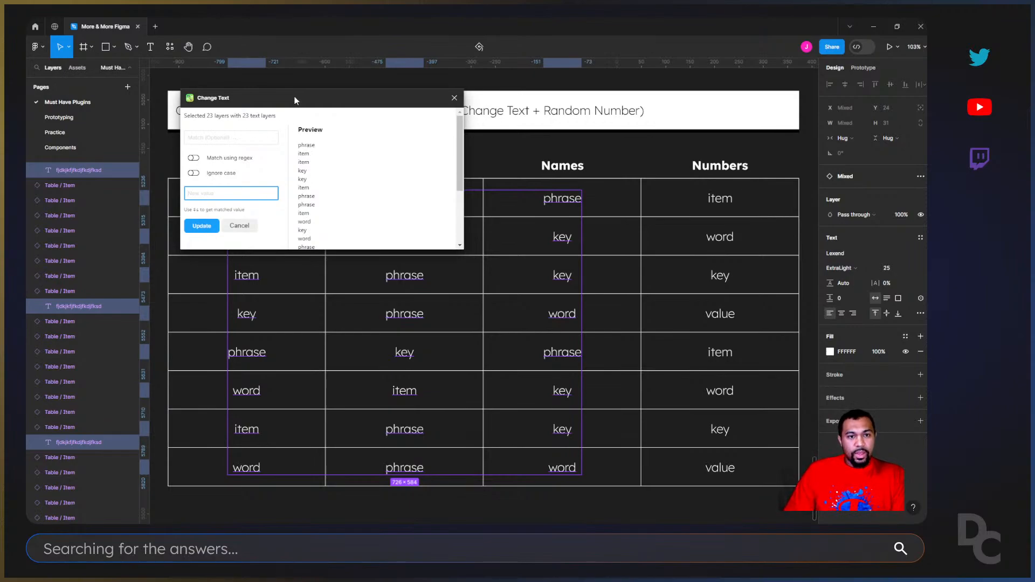
drag(294, 98, 526, 130)
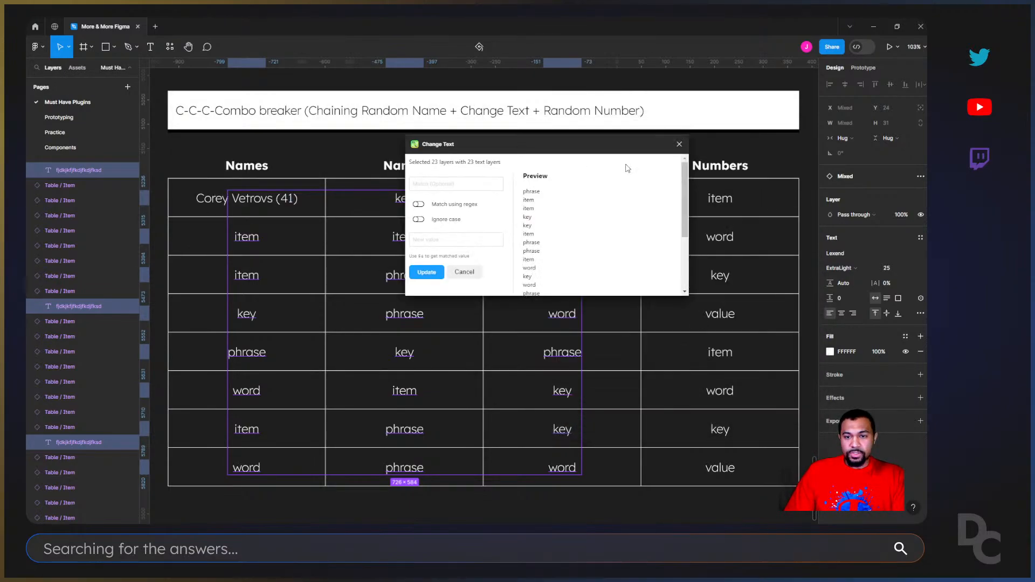
click(679, 146)
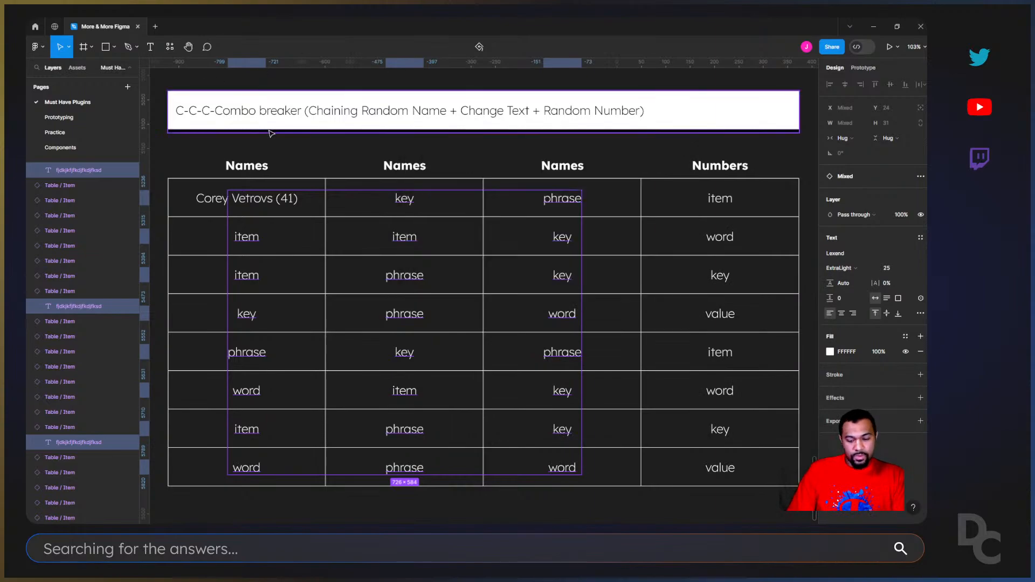
Fill the selected Names cells with full names of both genders using Random Name Generator, and clear the selection
key(shift+i)
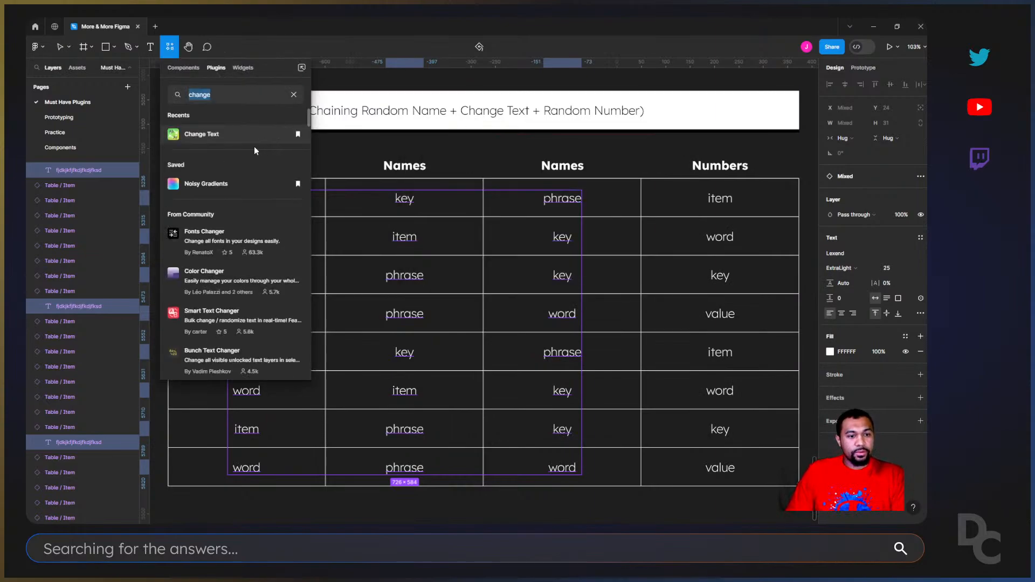
key(BackSpace)
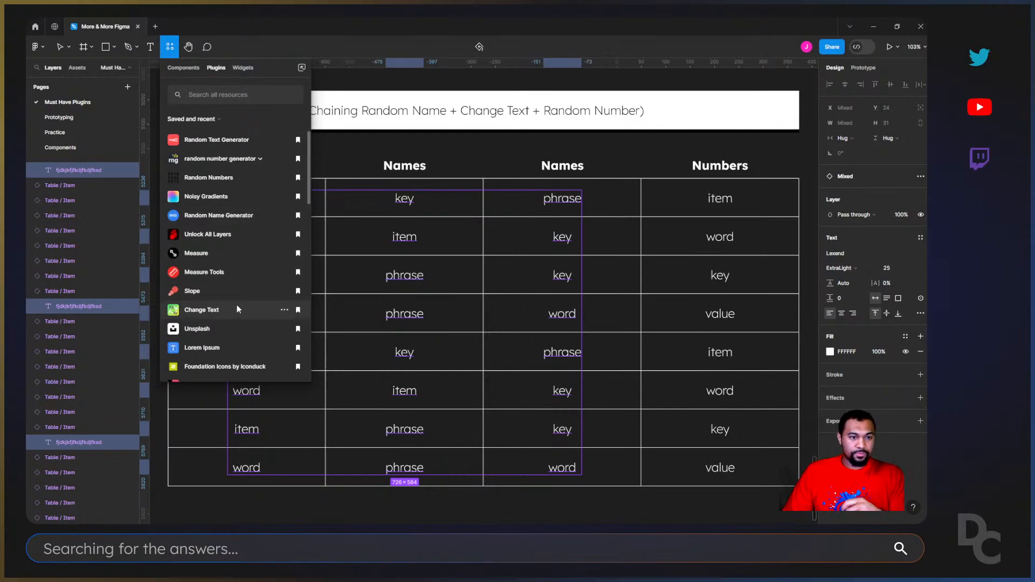
click(242, 216)
drag(604, 214, 708, 143)
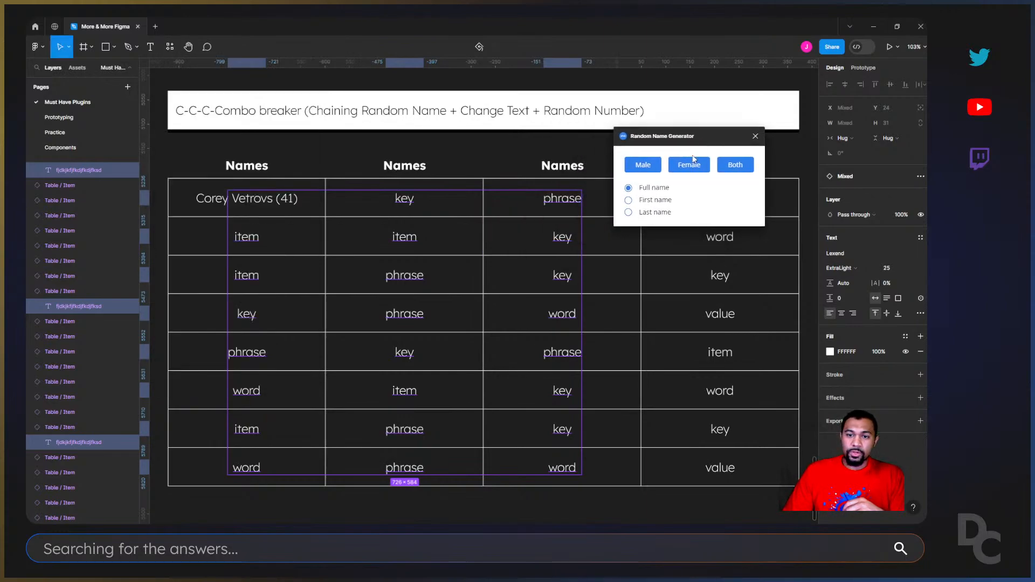
click(736, 166)
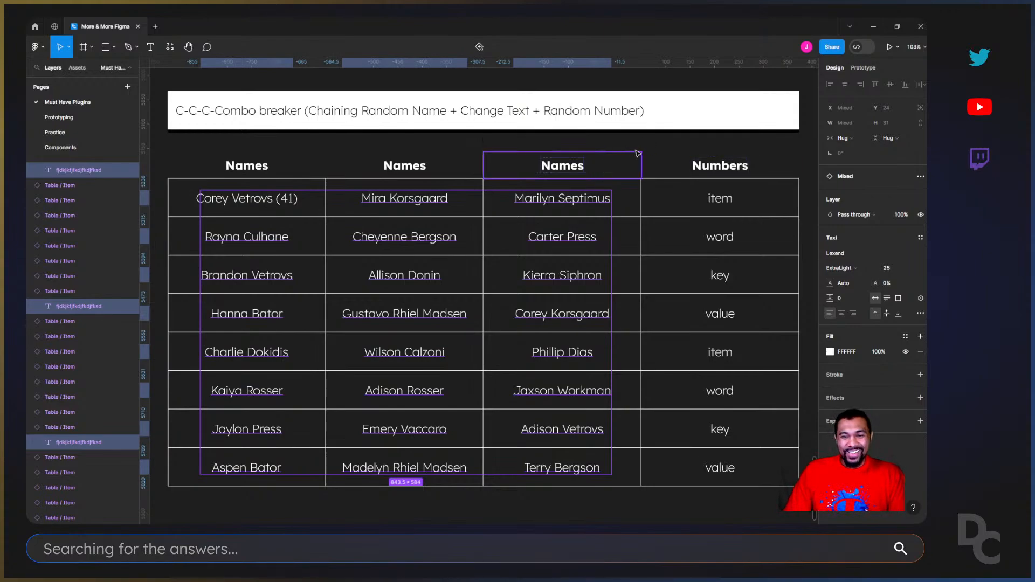
key(Escape)
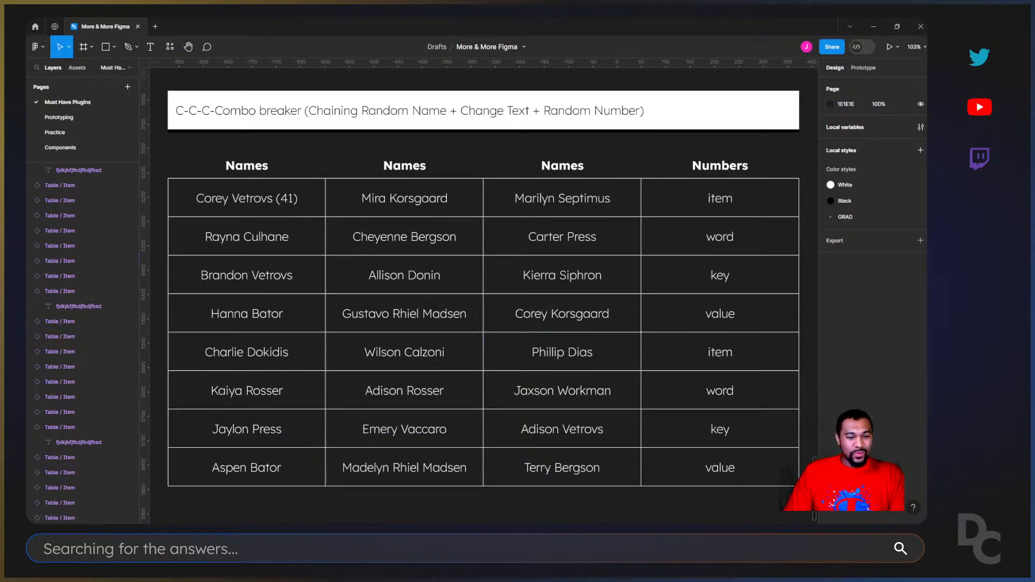
Append a number placeholder to every name in the three columns except the first cell, using Change Text with "$& (#9*3)"
drag(232, 500, 277, 242)
drag(387, 504, 432, 197)
drag(548, 506, 592, 200)
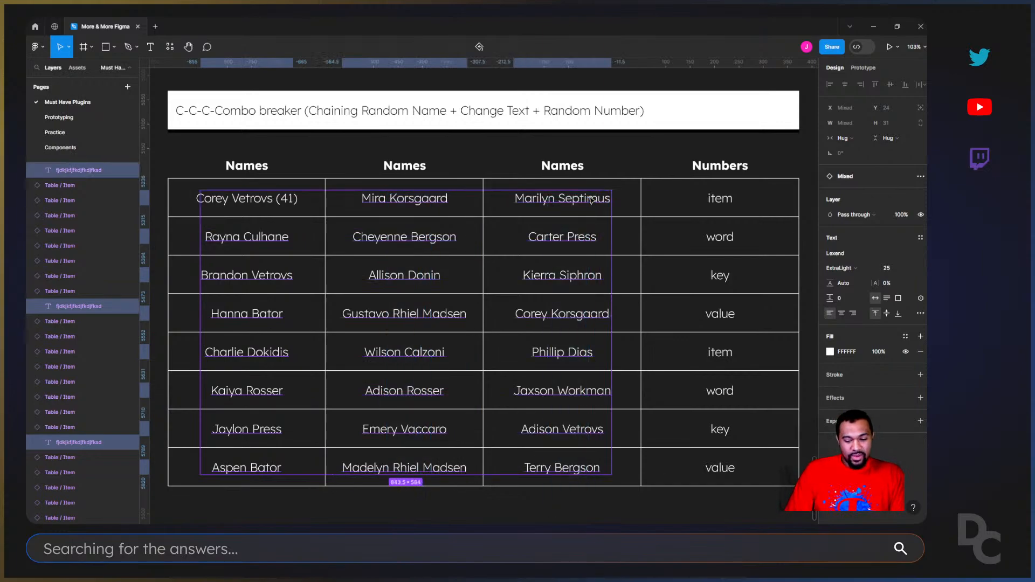
key(shift+i)
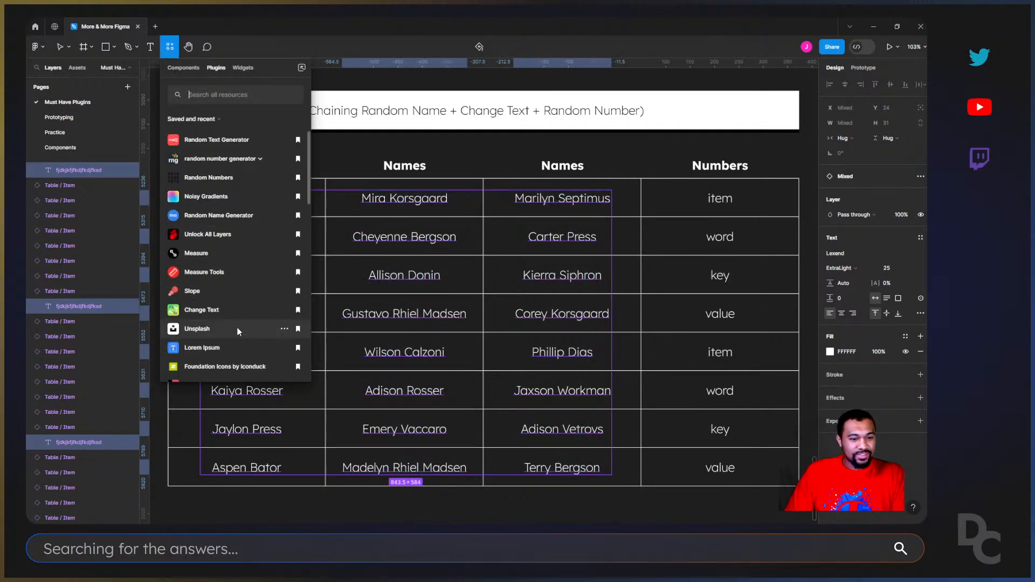
click(242, 310)
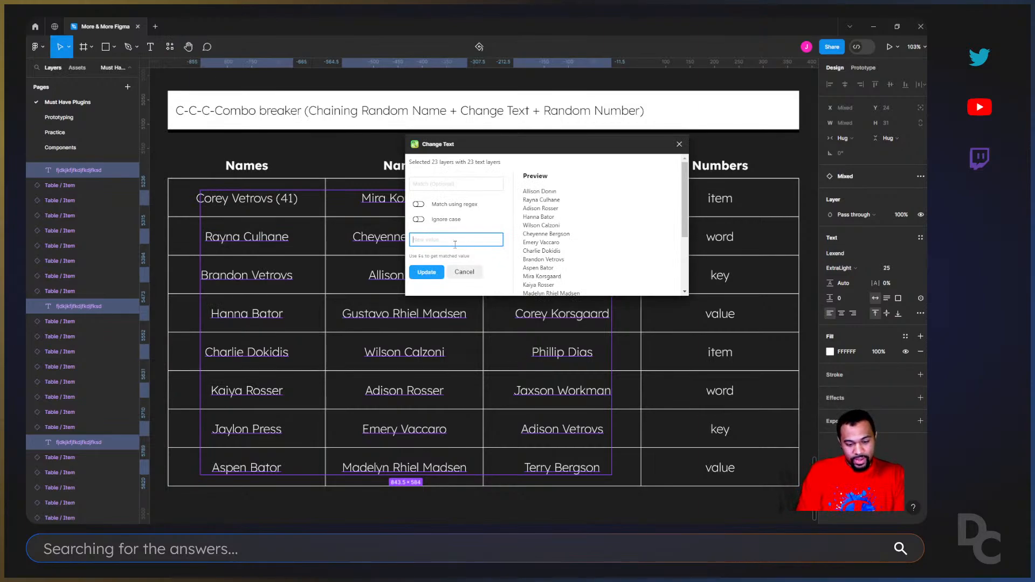
text($)
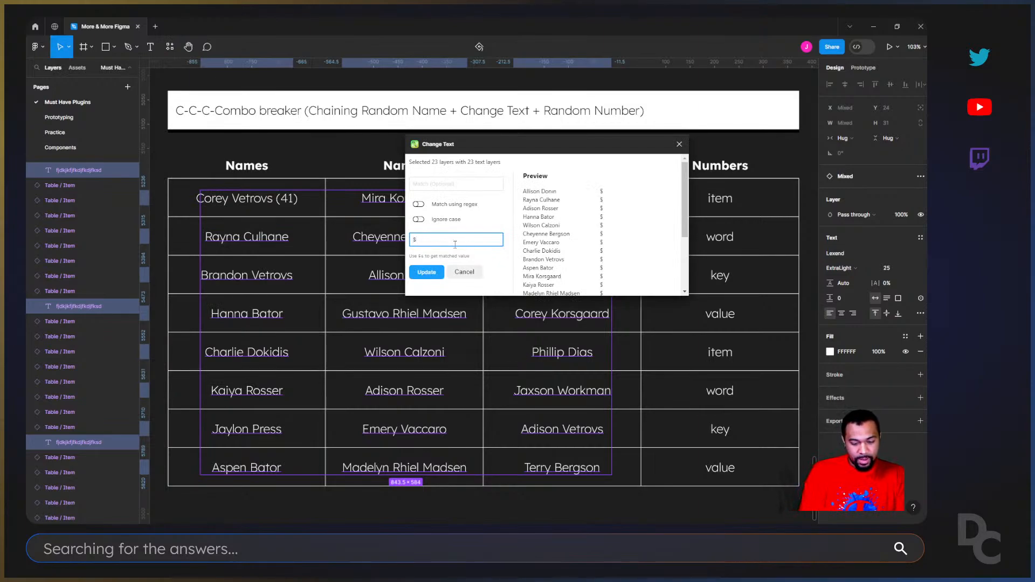
text(&)
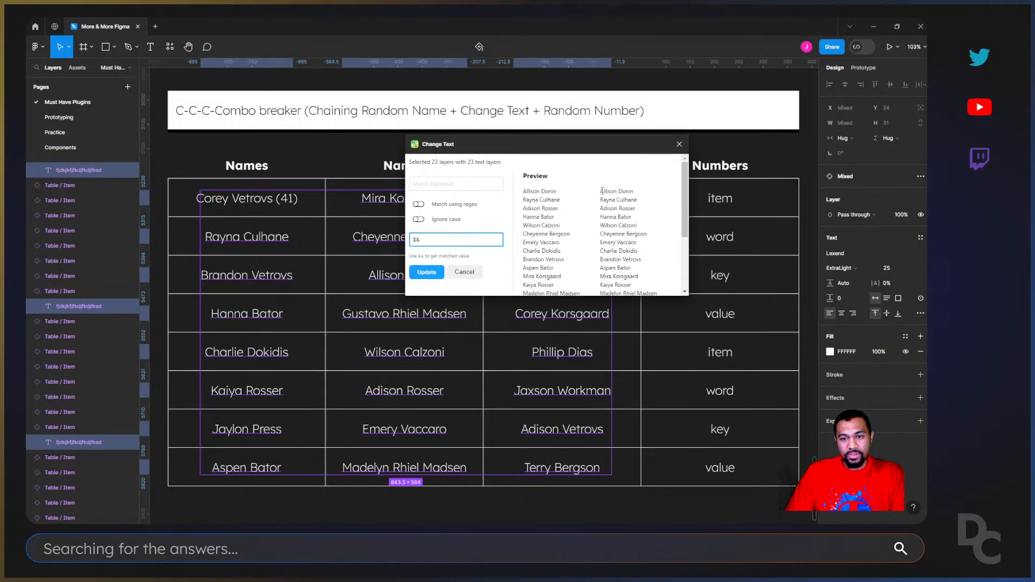
text(())
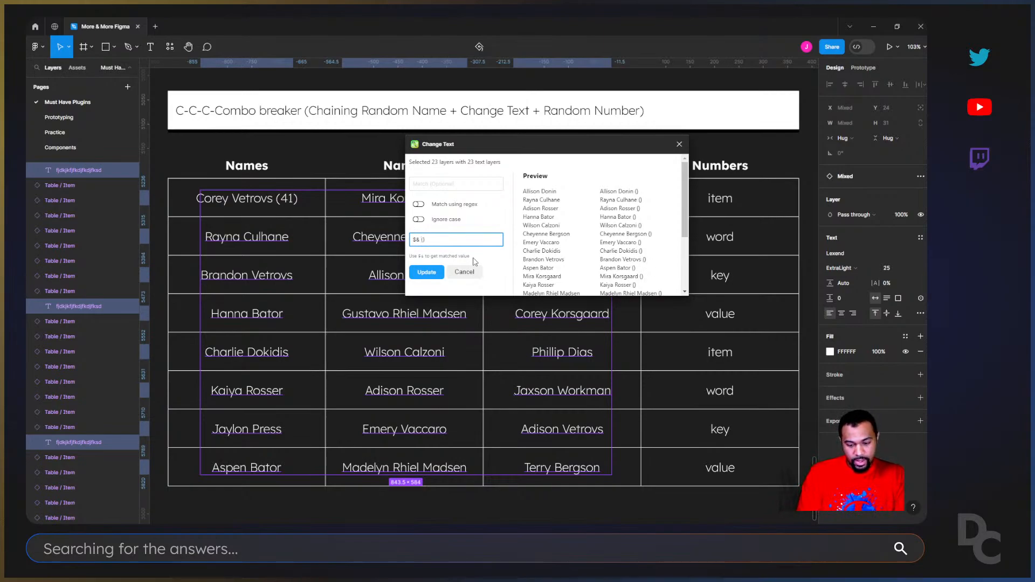
text( #9)
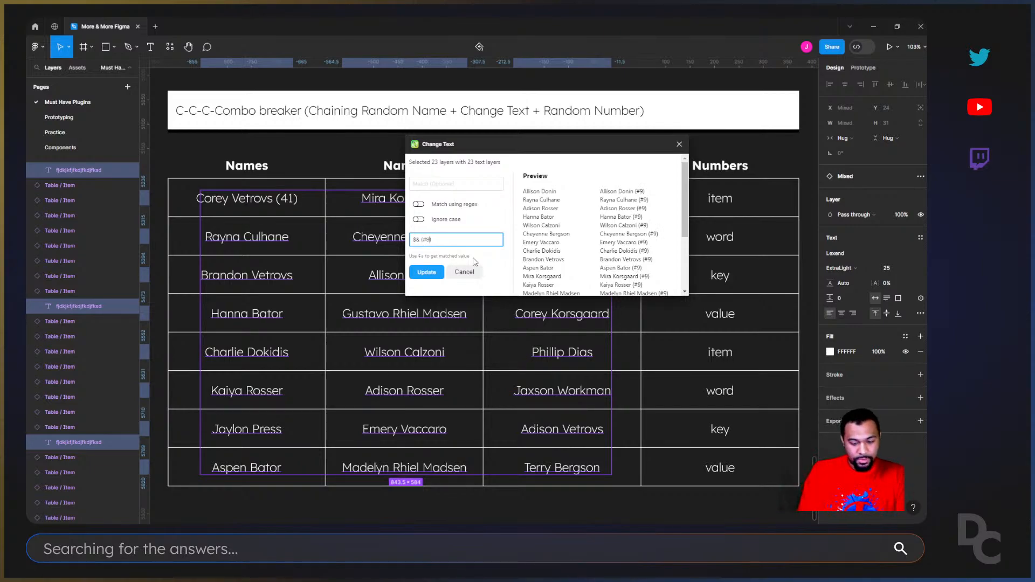
text(*3)
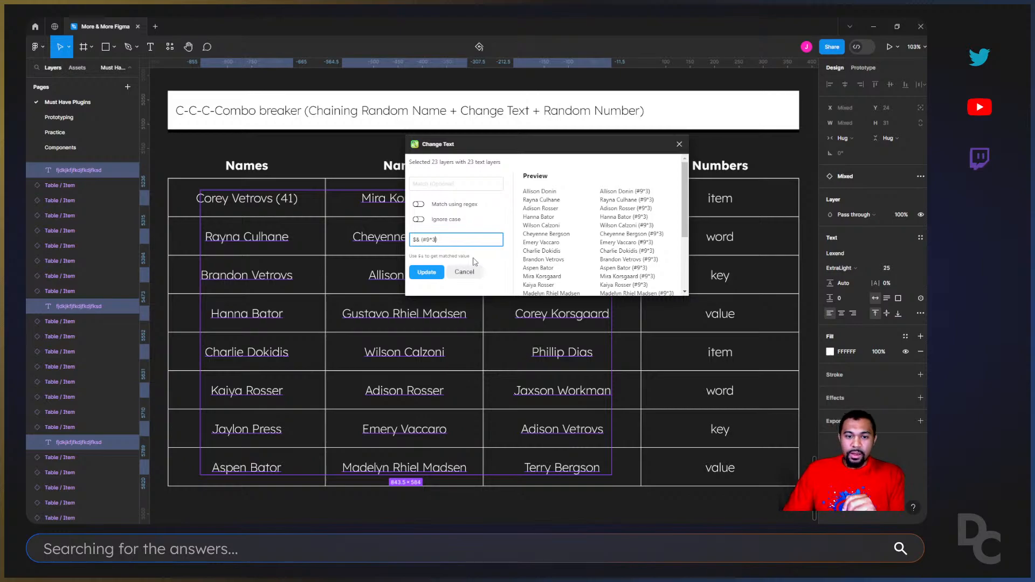
click(420, 273)
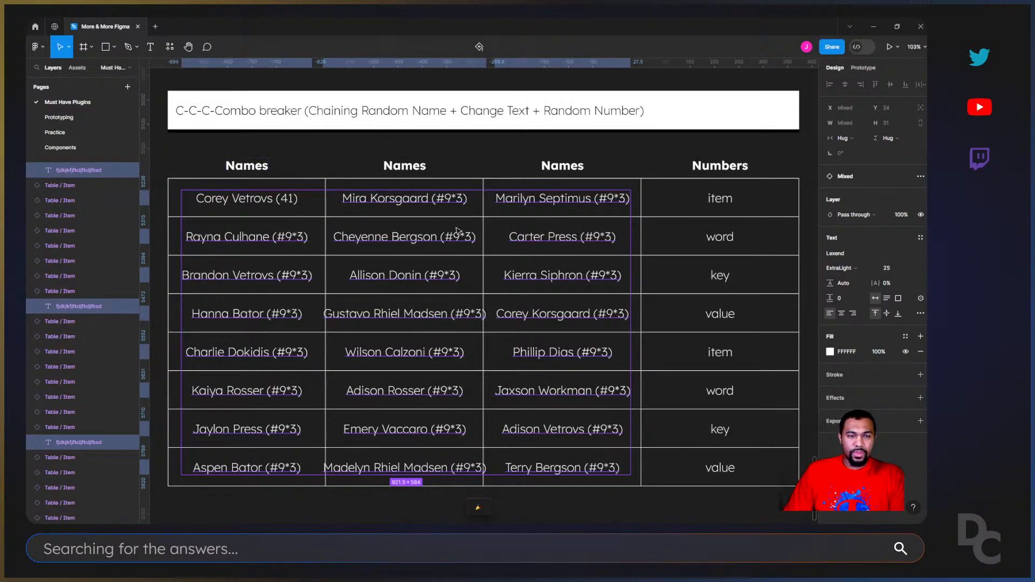
Replace the "#9*3" placeholders in the selected names with random numbers using the Random Numbers plugin, and deselect everything
click(169, 47)
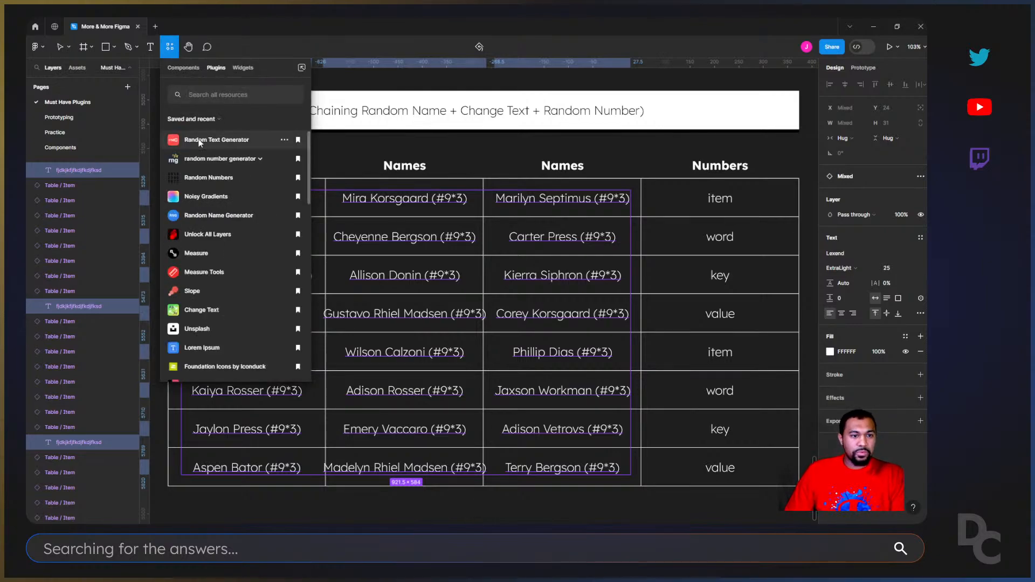
click(227, 177)
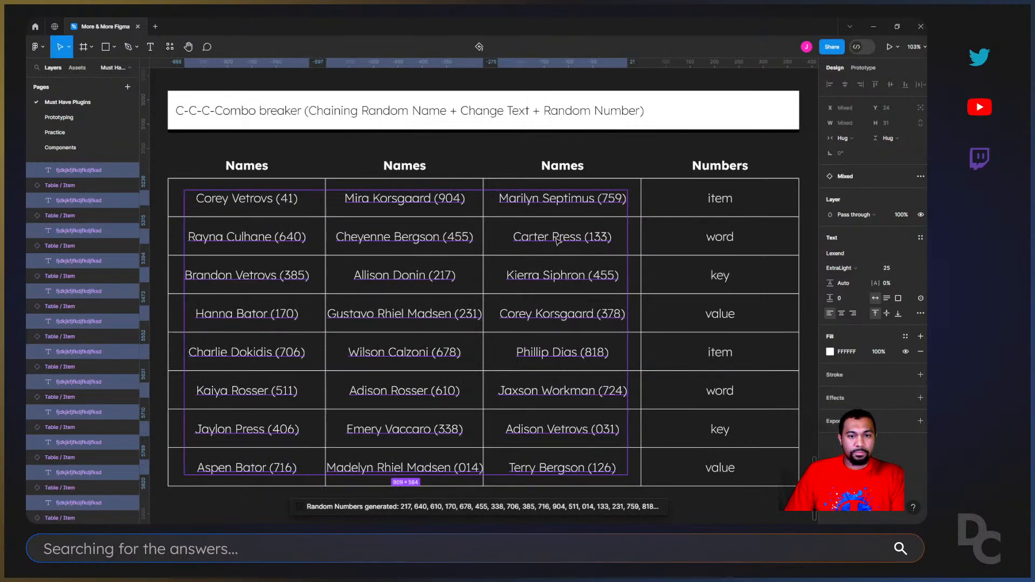
click(302, 169)
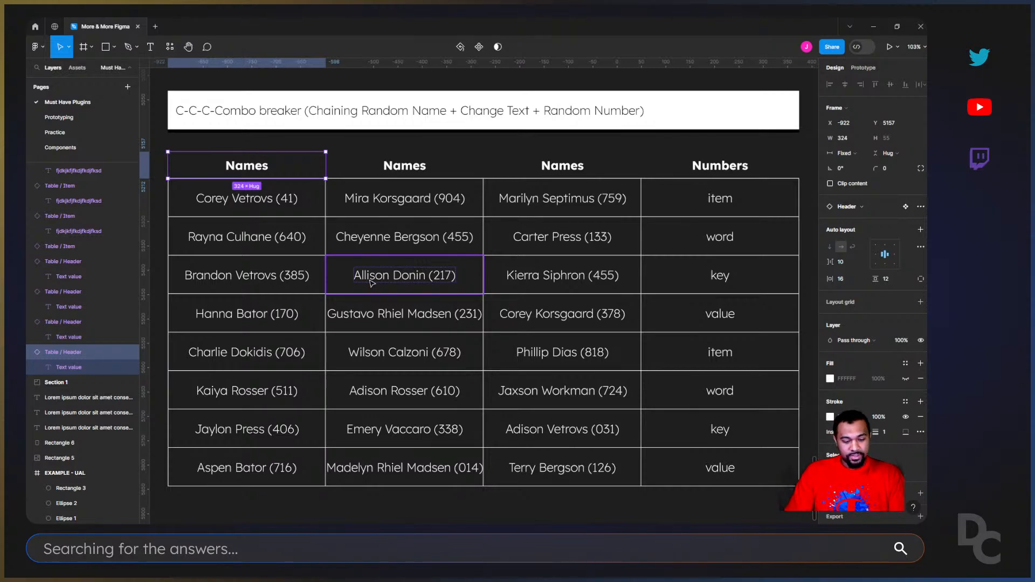
key(ctrl+alt+p)
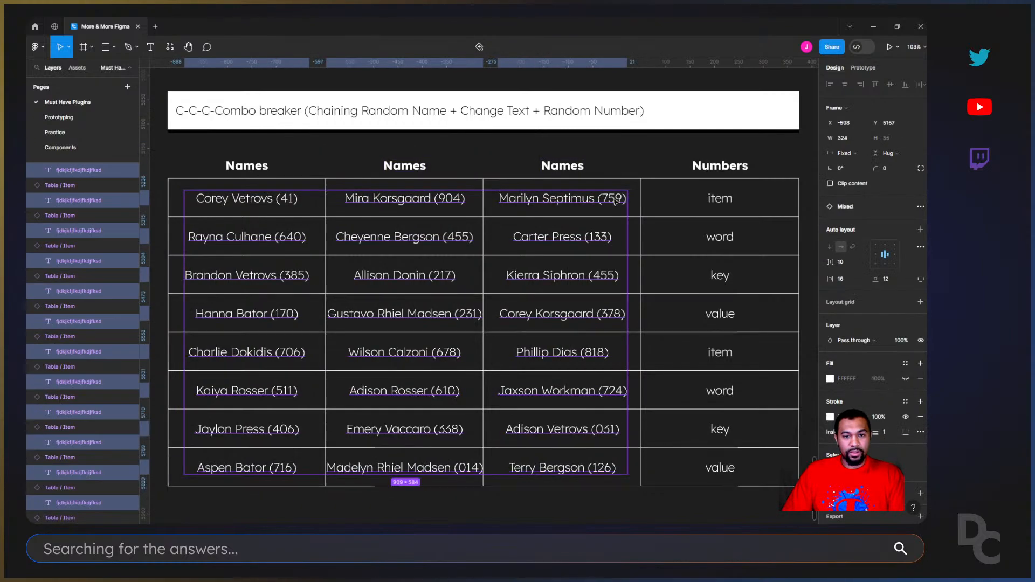
click(800, 160)
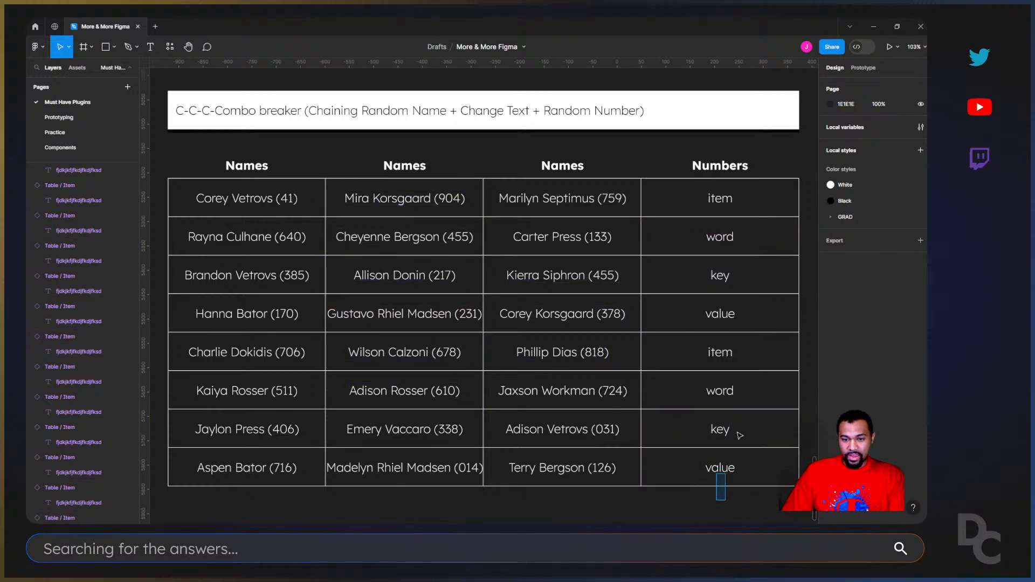
Select all the text layers in the Numbers column and open the Random Text Generator plugin clear of that column
drag(740, 435, 758, 199)
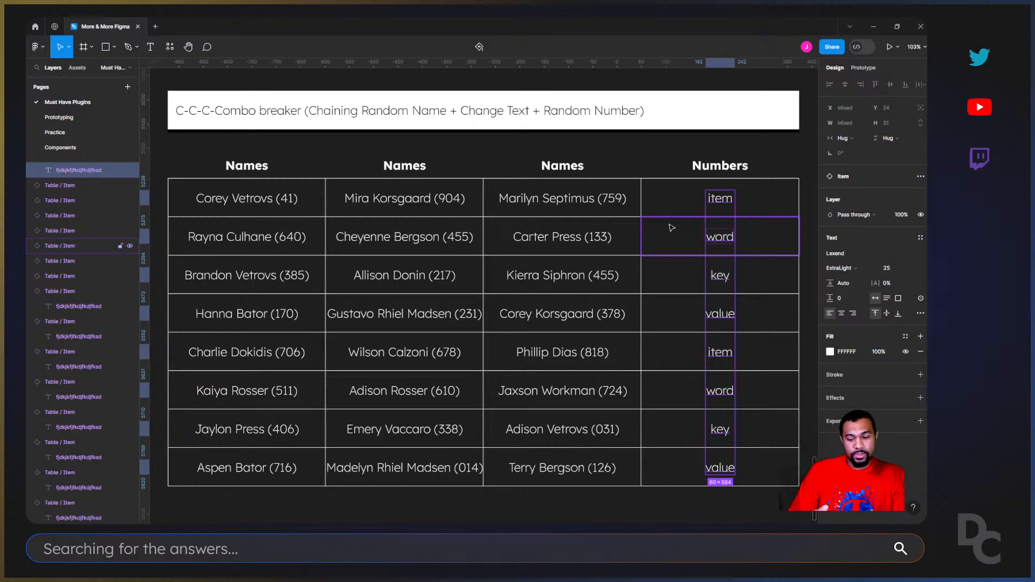
key(shift+i)
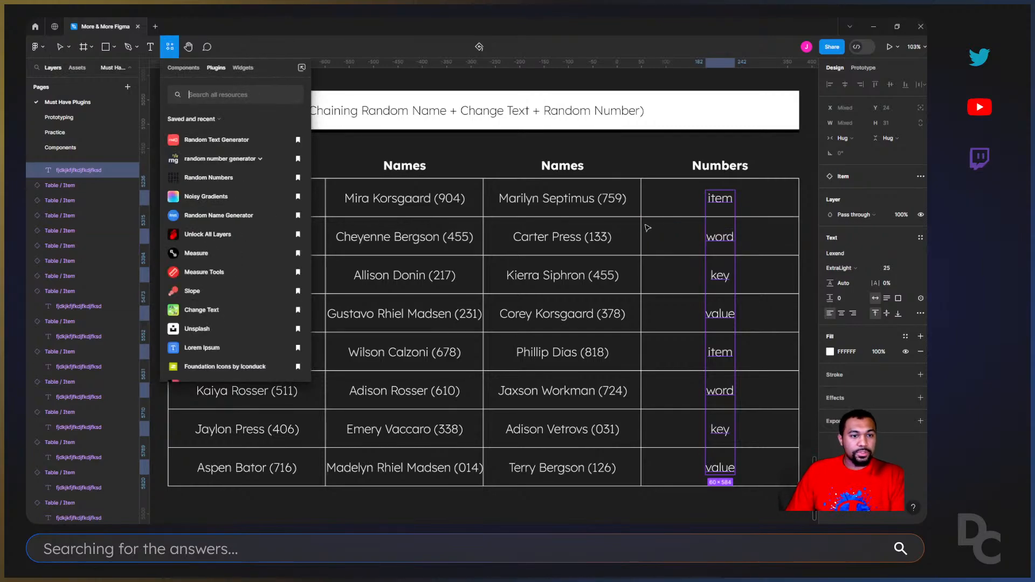
click(227, 140)
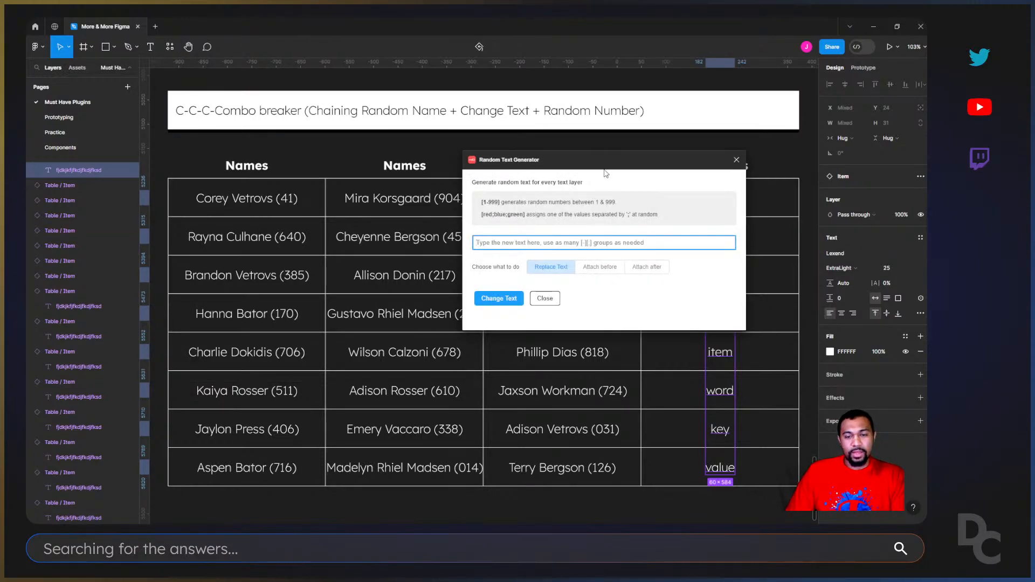
drag(561, 152, 321, 148)
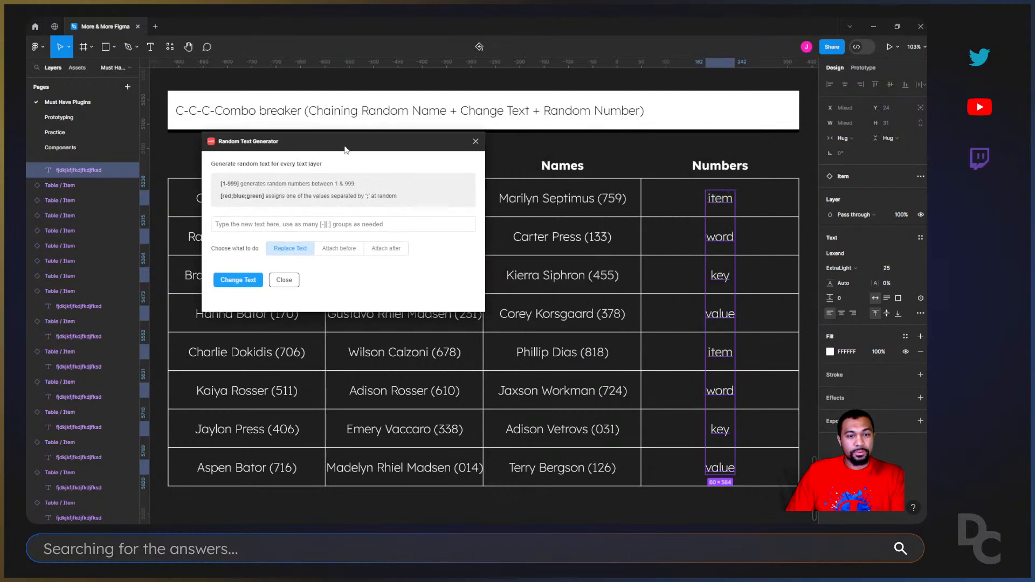
click(293, 224)
text([)
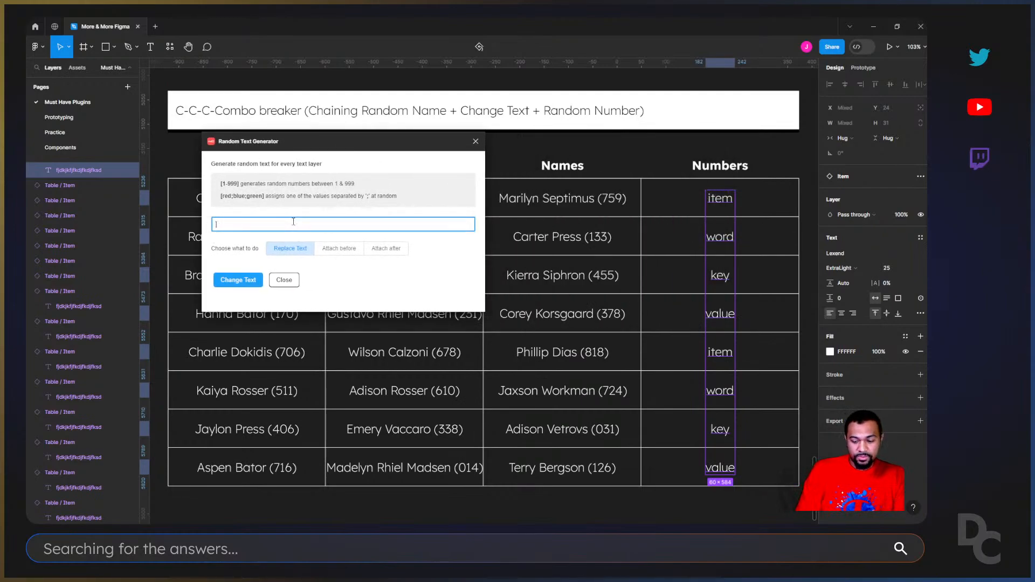
key(BackSpace)
text([)
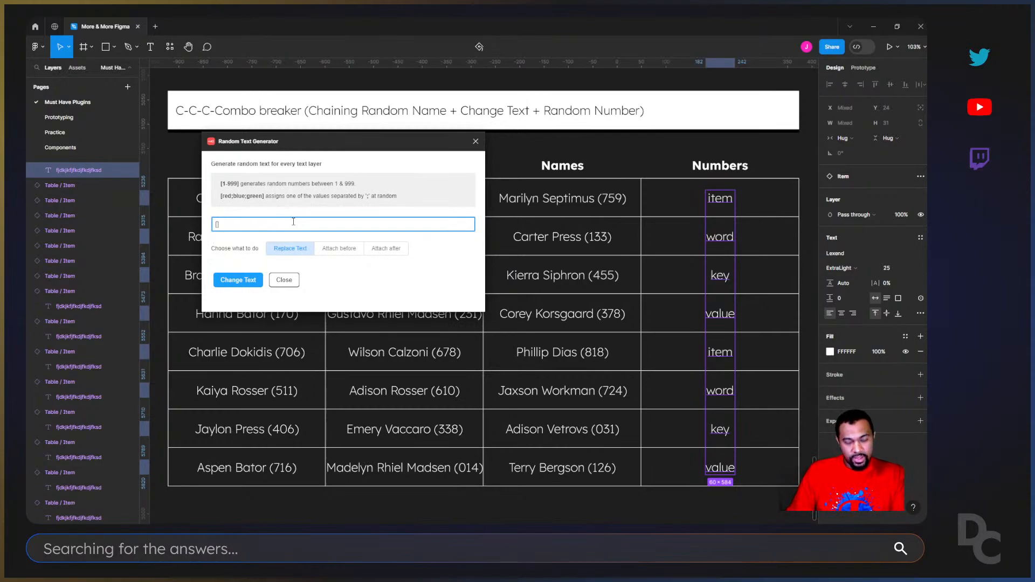
text(100000])
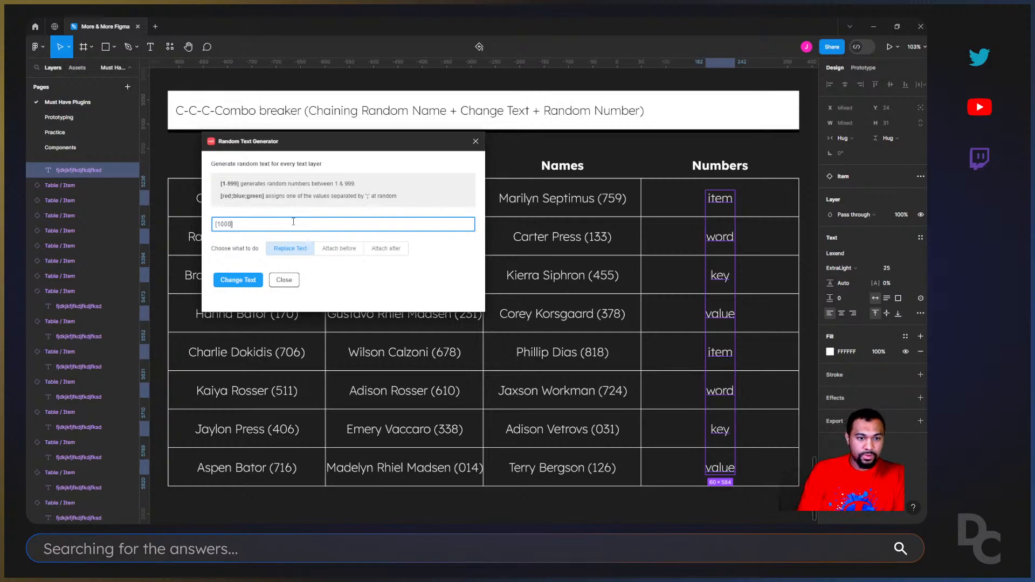
text(-)
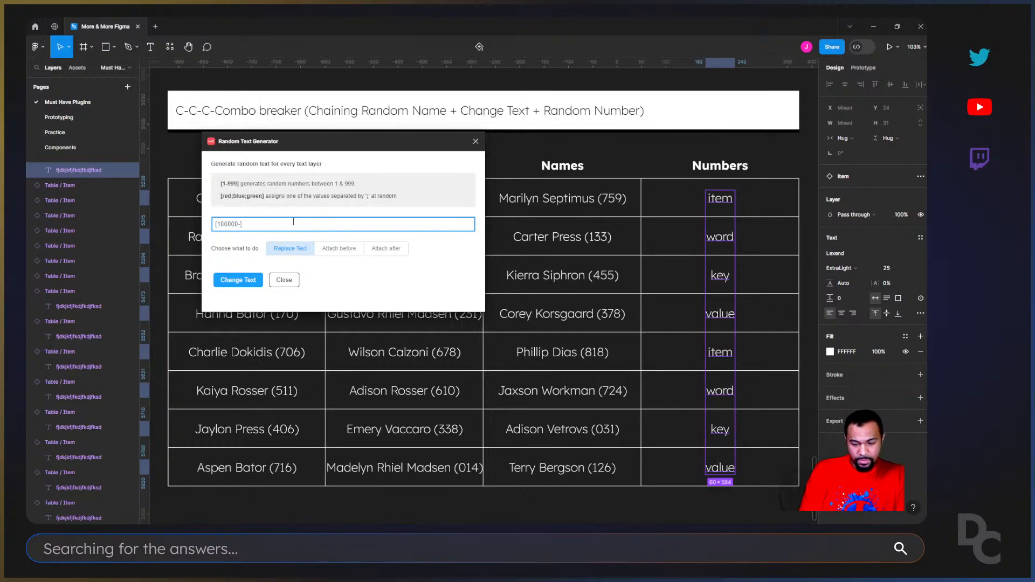
text(999999)
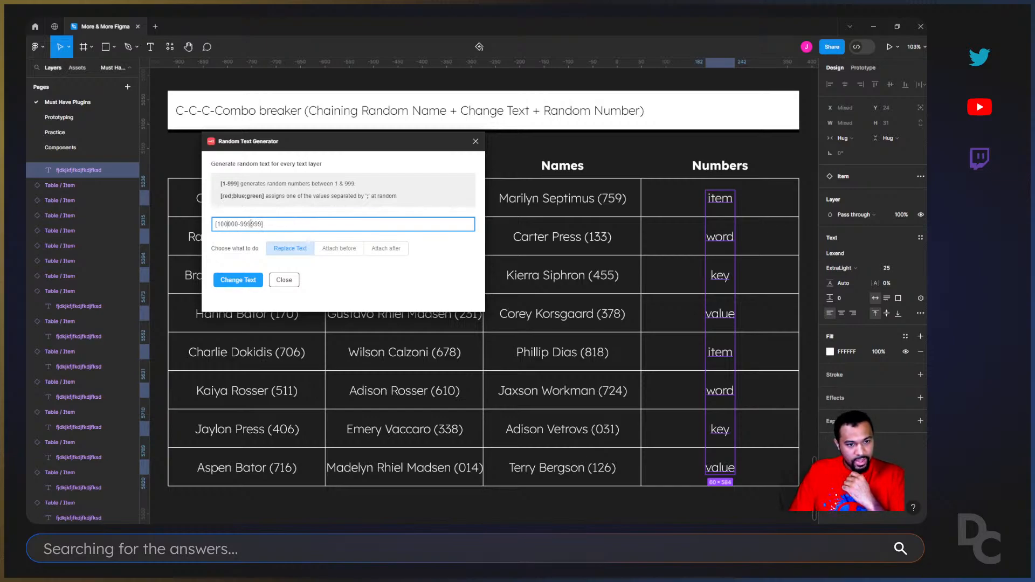
click(238, 280)
click(778, 142)
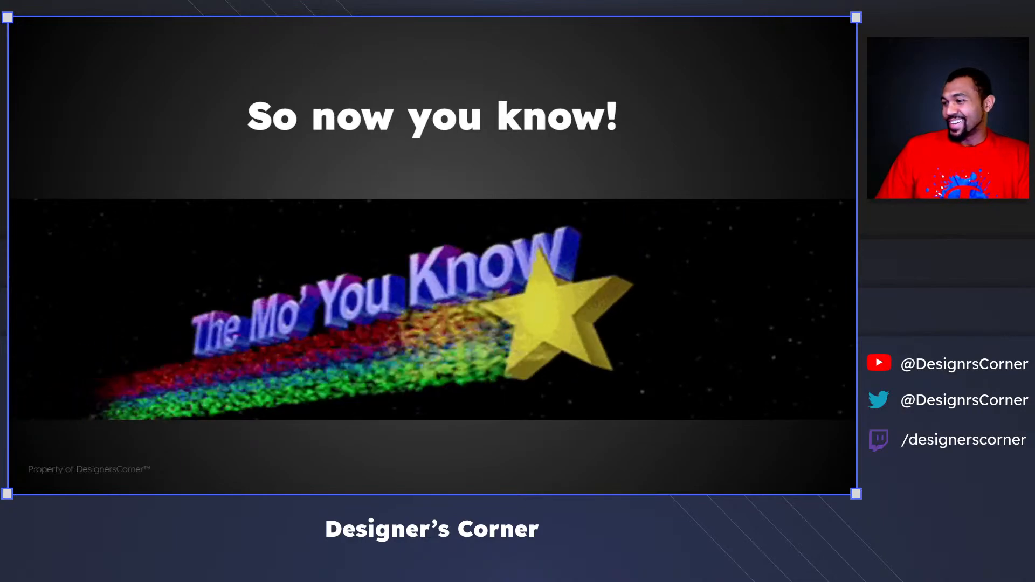
key(Right)
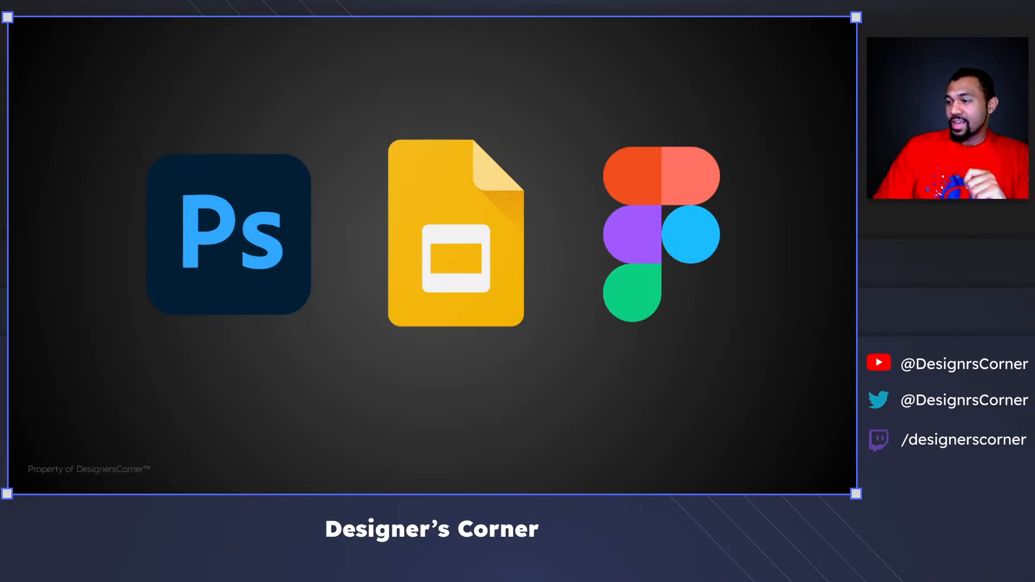
key(Right)
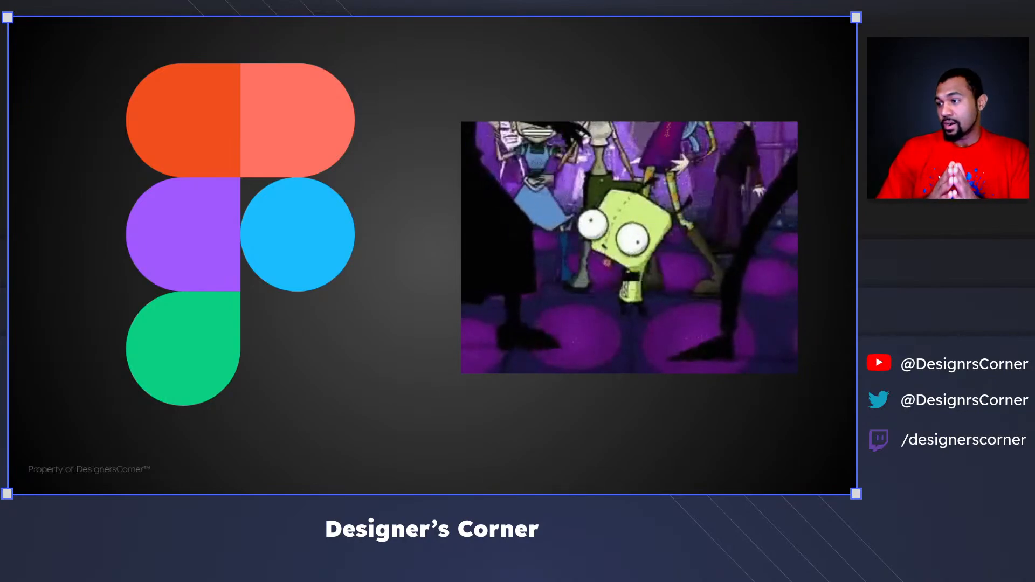
key(Right)
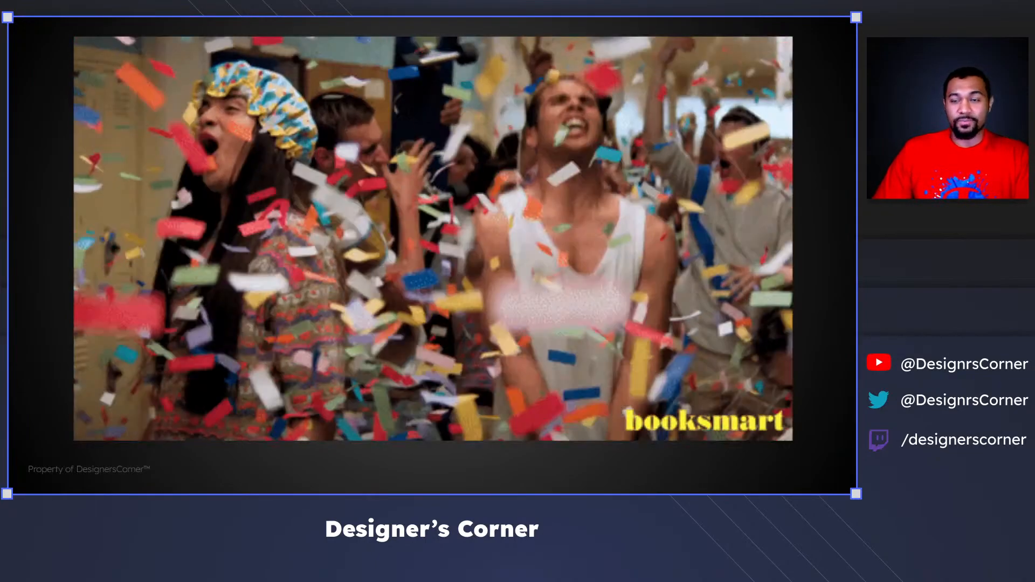
key(Right)
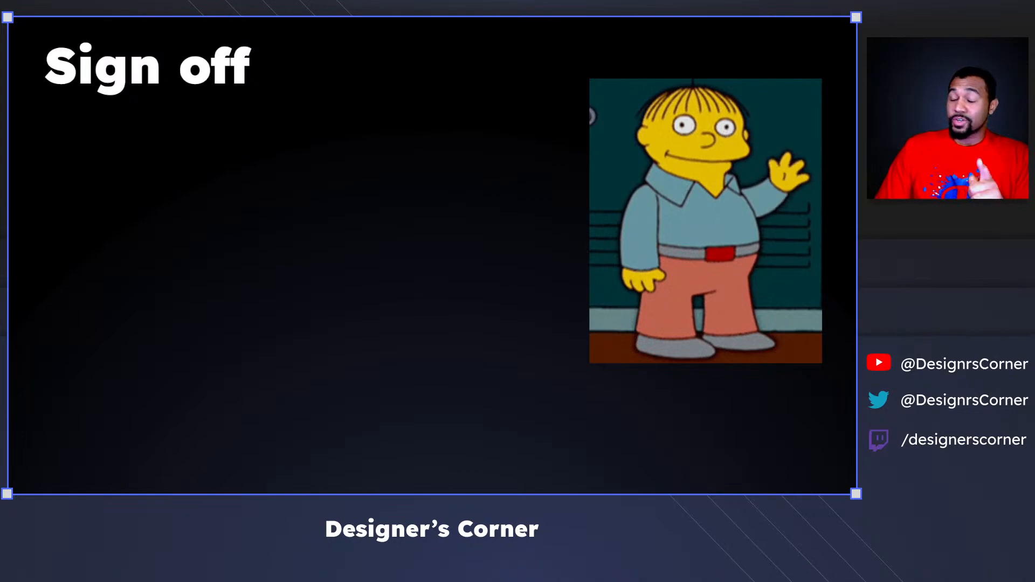
key(Right)
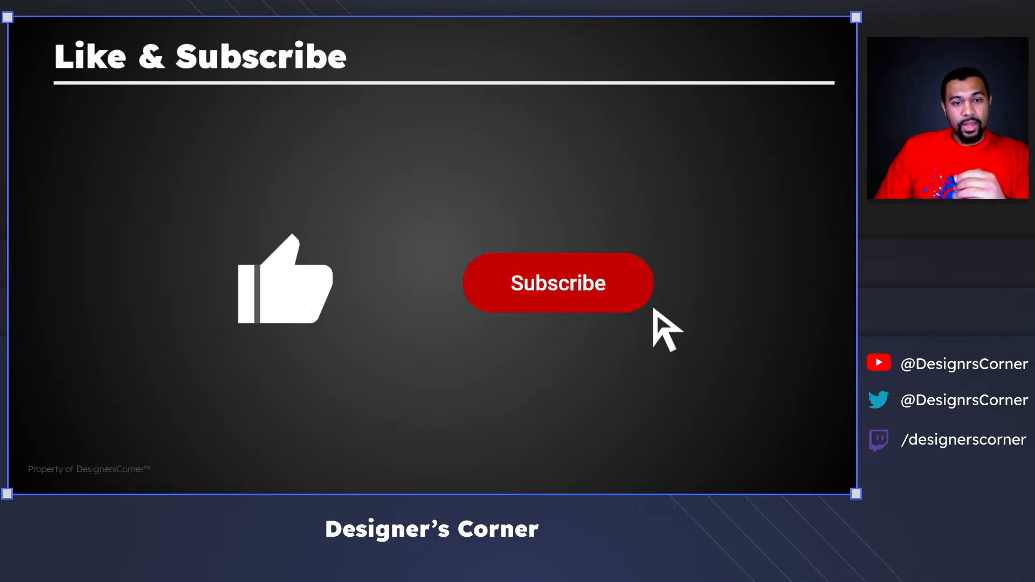
key(Right)
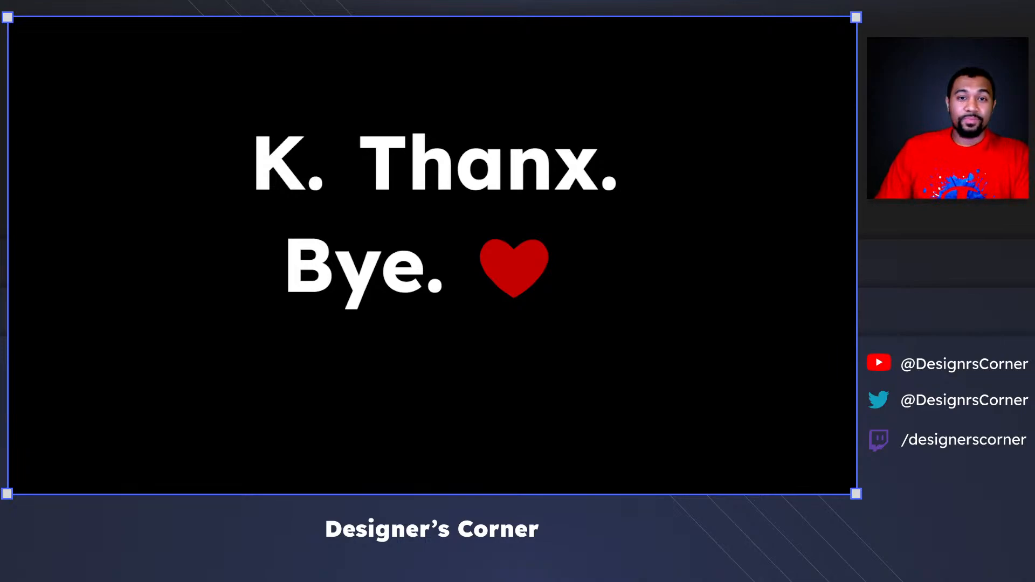
key(Right)
key(Right)
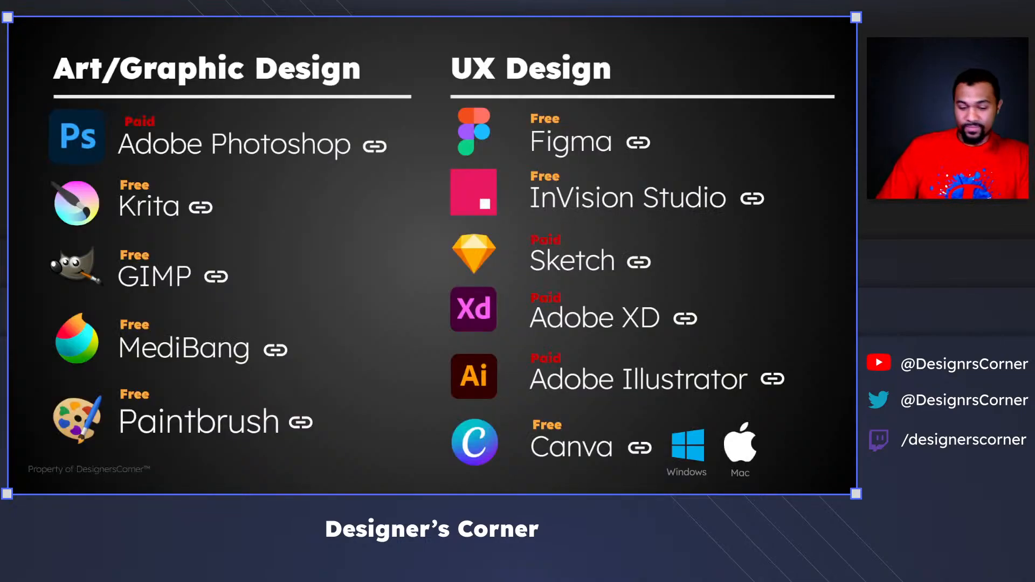